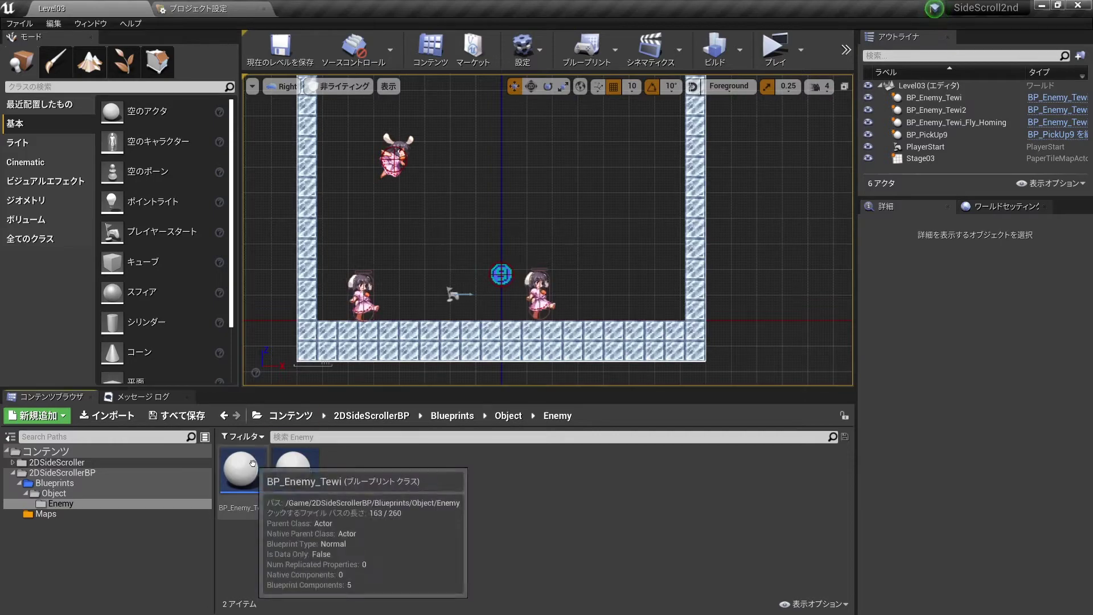
Open the BP_Enemy_Tewi blueprint in the Blueprint editor
left_click(245, 485)
double_click(246, 484)
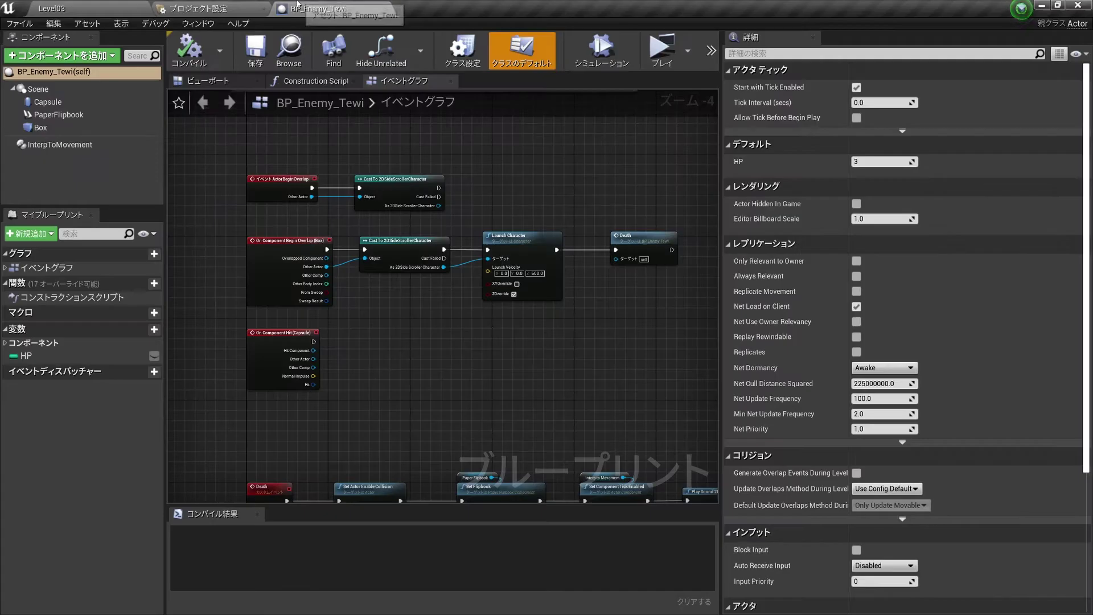
left_click(319, 8)
Delete the Cast To 2DSideScrollerCharacter node that follows Event ActorBeginOverlap
scroll(448, 282, "up", 1)
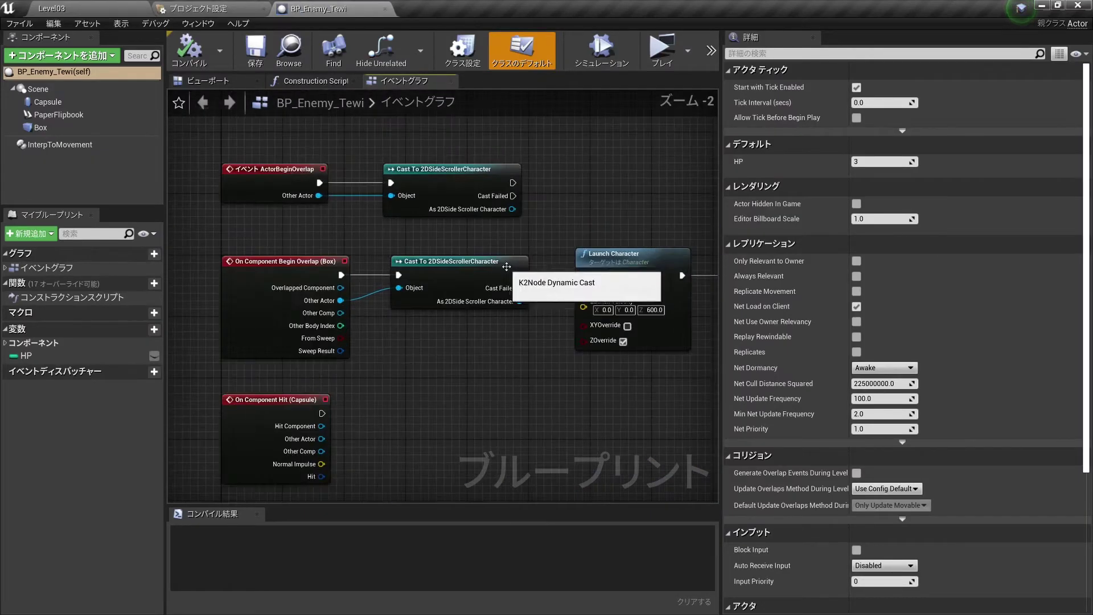
scroll(400, 222, "up", 2)
scroll(401, 222, "up", 1)
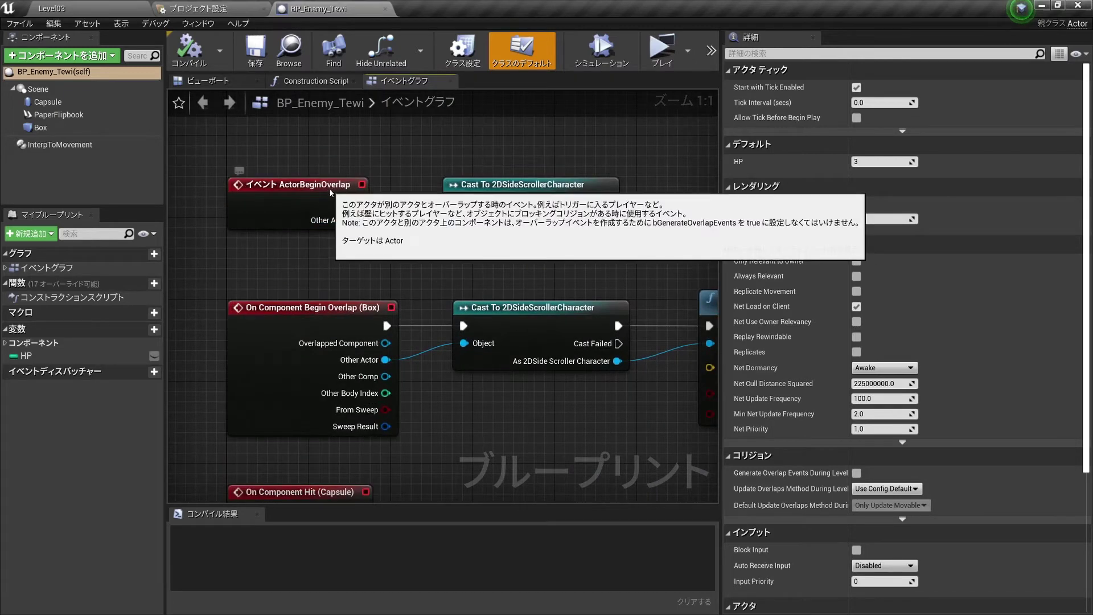
left_click(330, 188)
left_click_drag(519, 191, 460, 192)
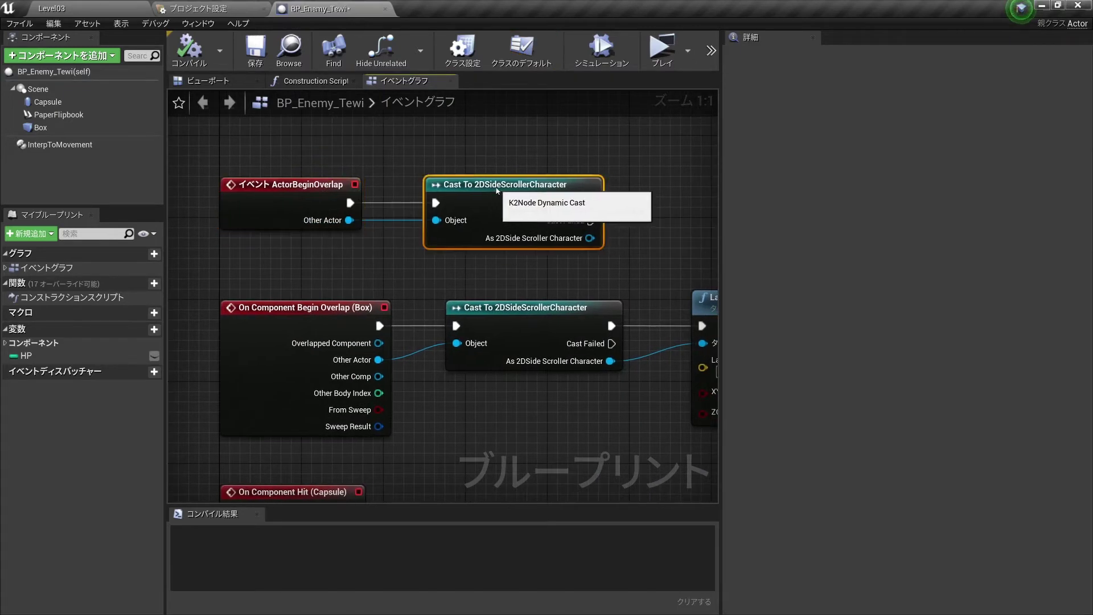
scroll(514, 264, "down", 1)
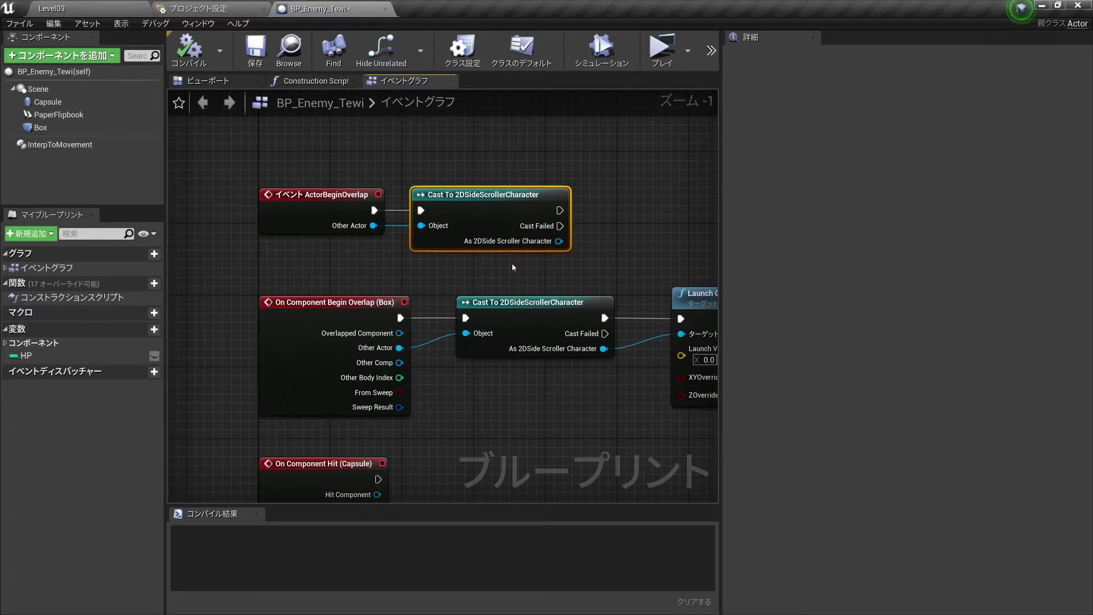
left_click(373, 241)
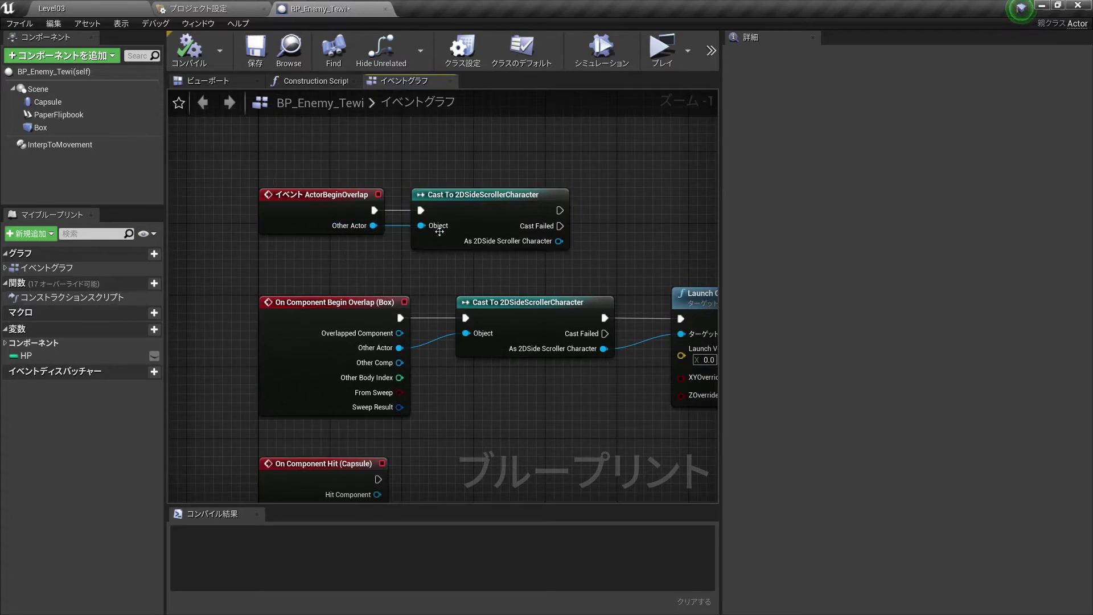
left_click(494, 191)
key("Delete")
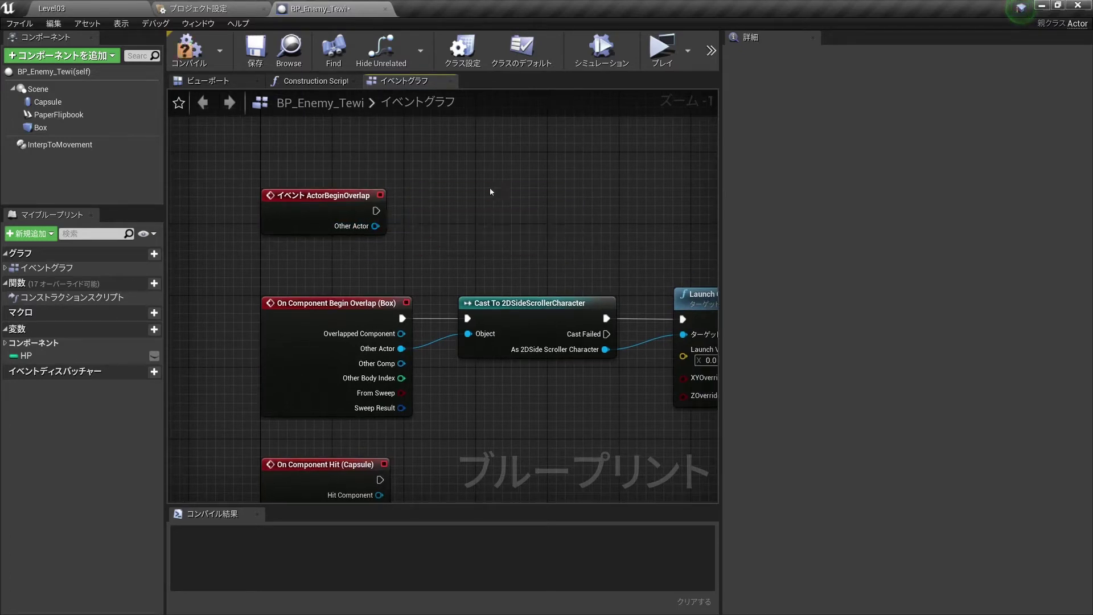
Cast ActorBeginOverlap's Other Actor to 2DSideScrollerCharacter, placing the new cast beside the event
left_click_drag(375, 227, 456, 219)
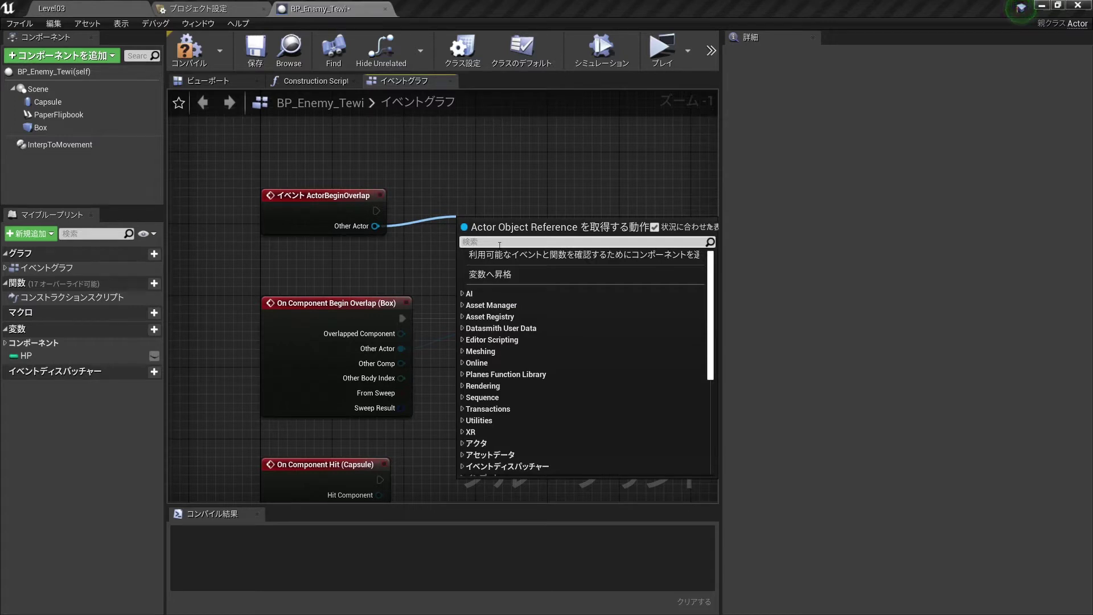
type("2d")
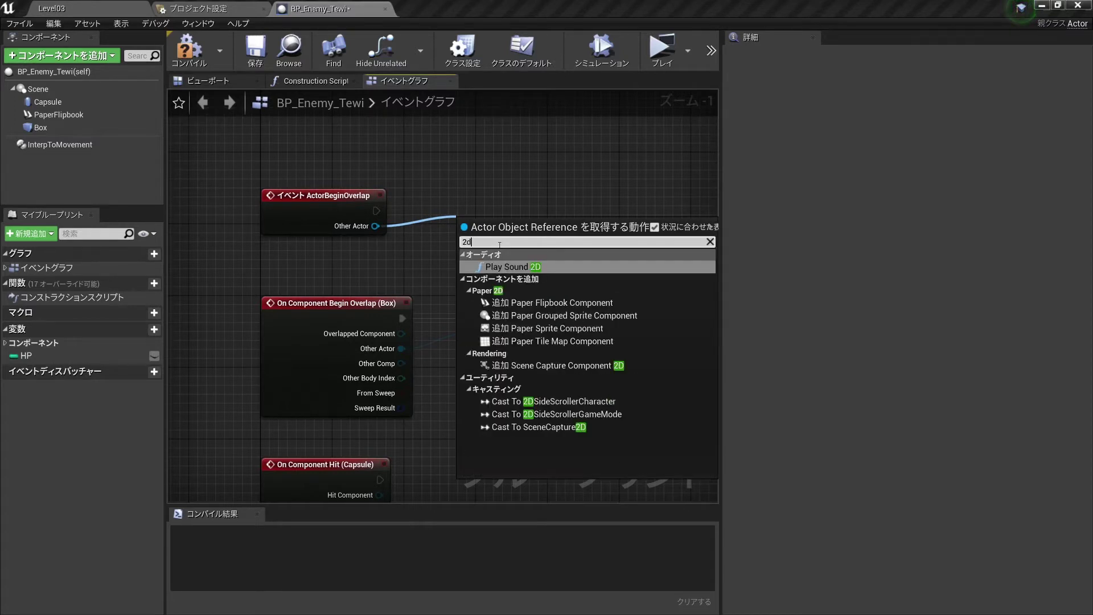
left_click(549, 403)
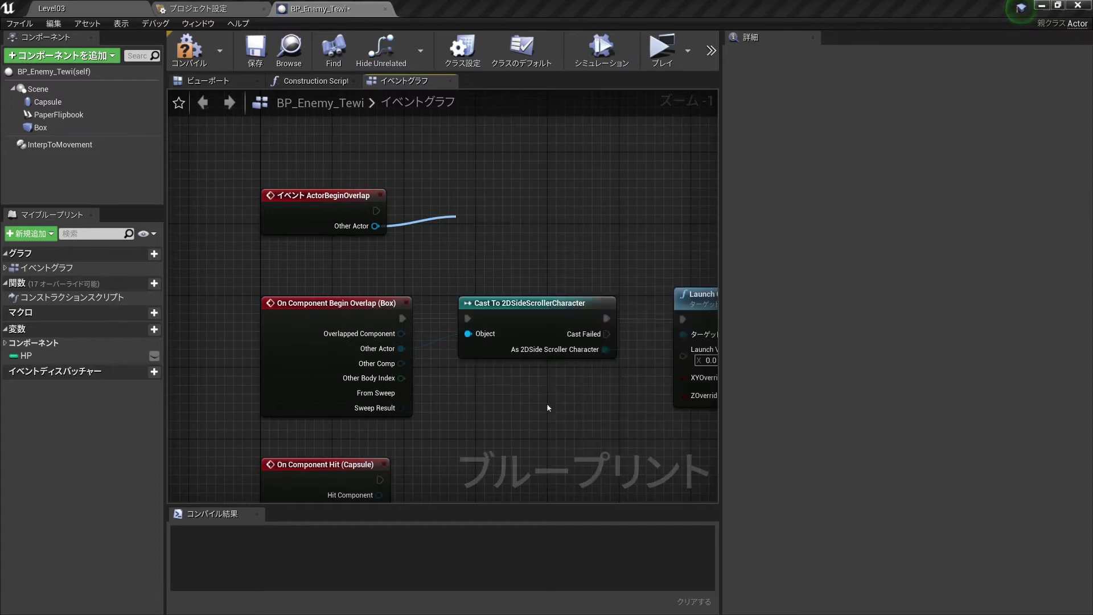
left_click_drag(536, 225, 484, 198)
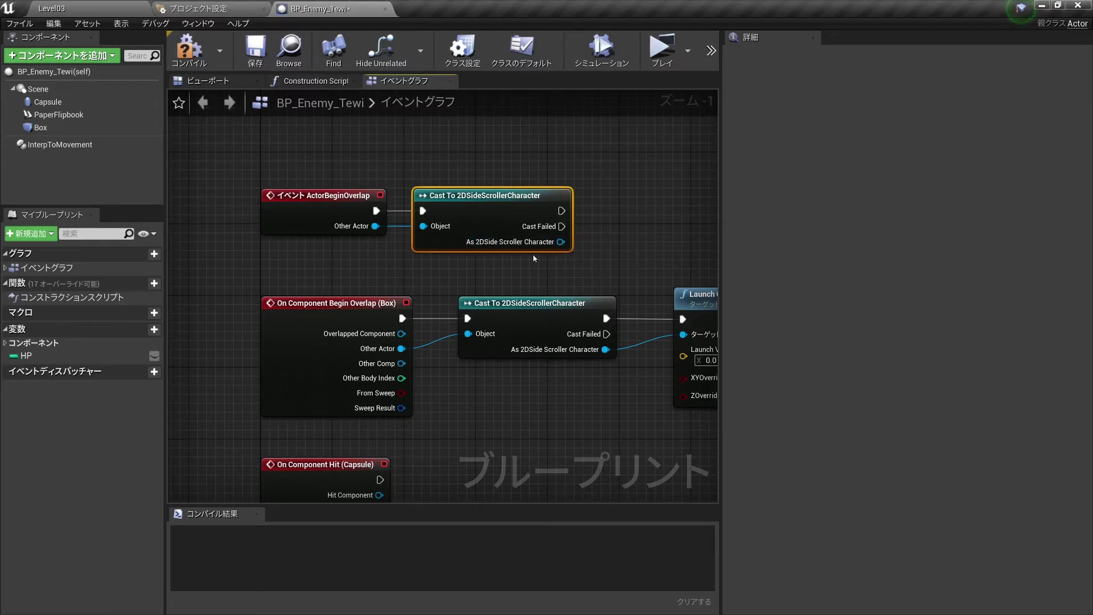
Move the Box overlap's cast node up and right, detaching it from Other Actor
right_click_drag(529, 230, 546, 220)
right_click_drag(585, 256, 527, 222)
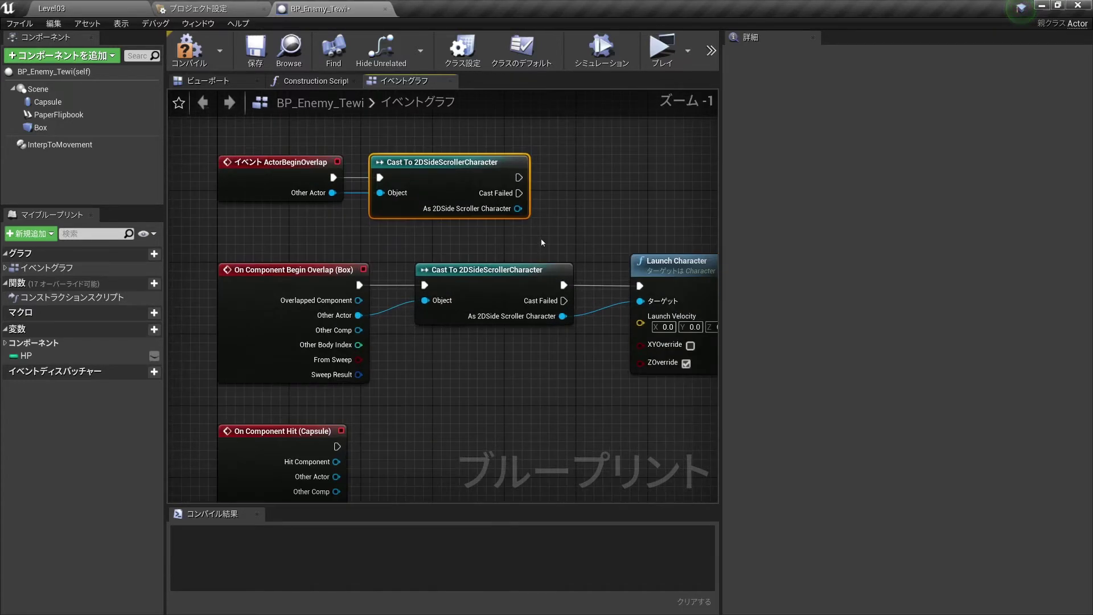
scroll(527, 222, "down", 1)
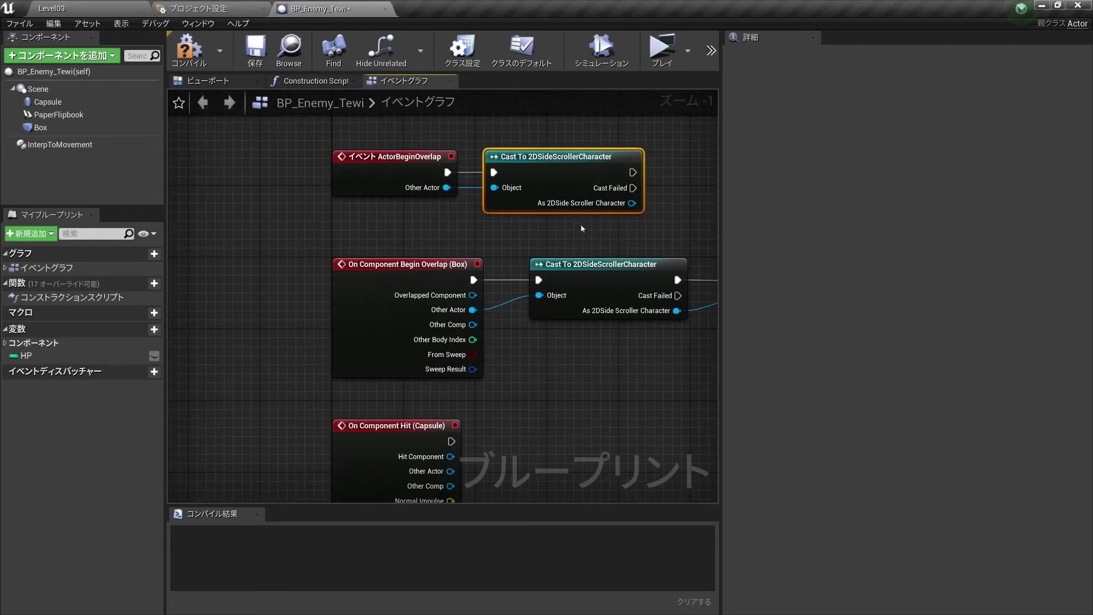
mouse_move(536, 250)
right_mouse_down()
mouse_move(435, 211)
mouse_move(425, 226)
right_mouse_up()
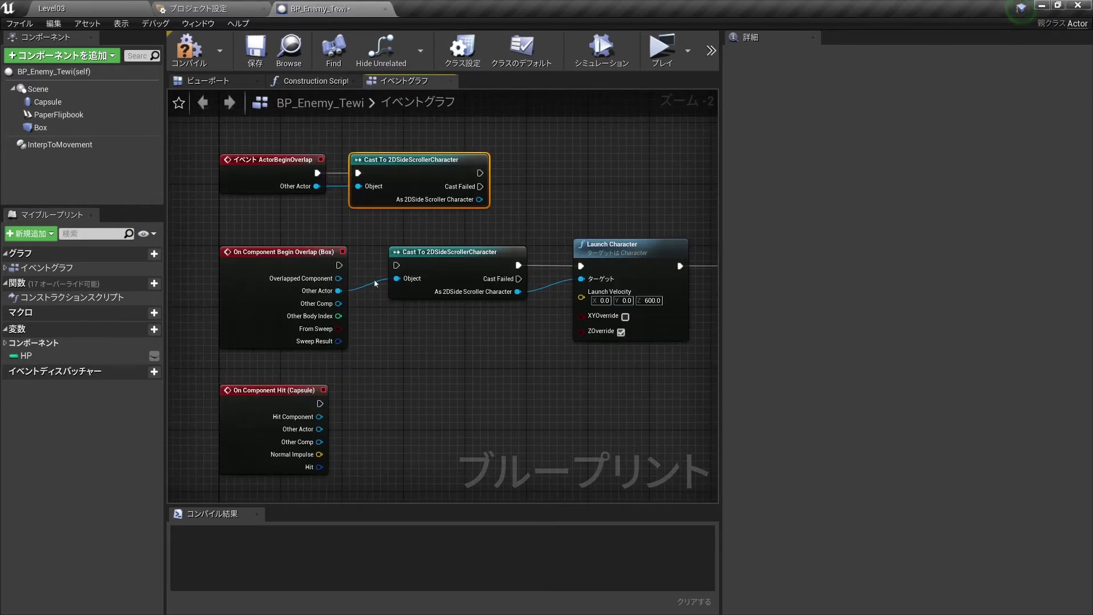
left_click(375, 283)
left_click_drag(433, 293, 609, 190)
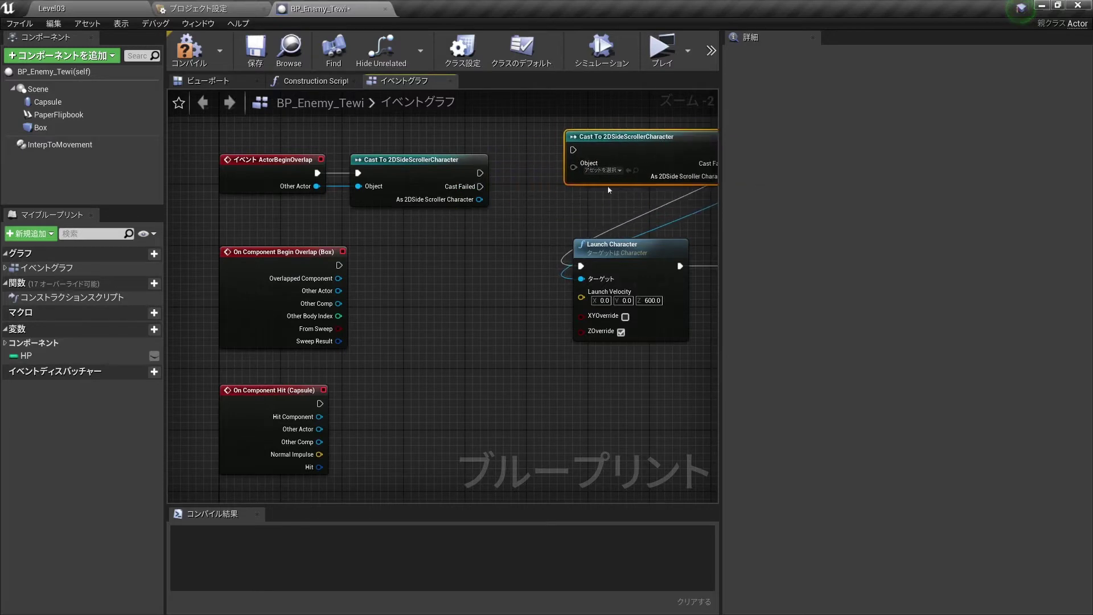
Add an Actor Has Tag node fed by the Box overlap's Other Actor
scroll(361, 303, "up", 1)
left_click_drag(346, 308, 411, 314)
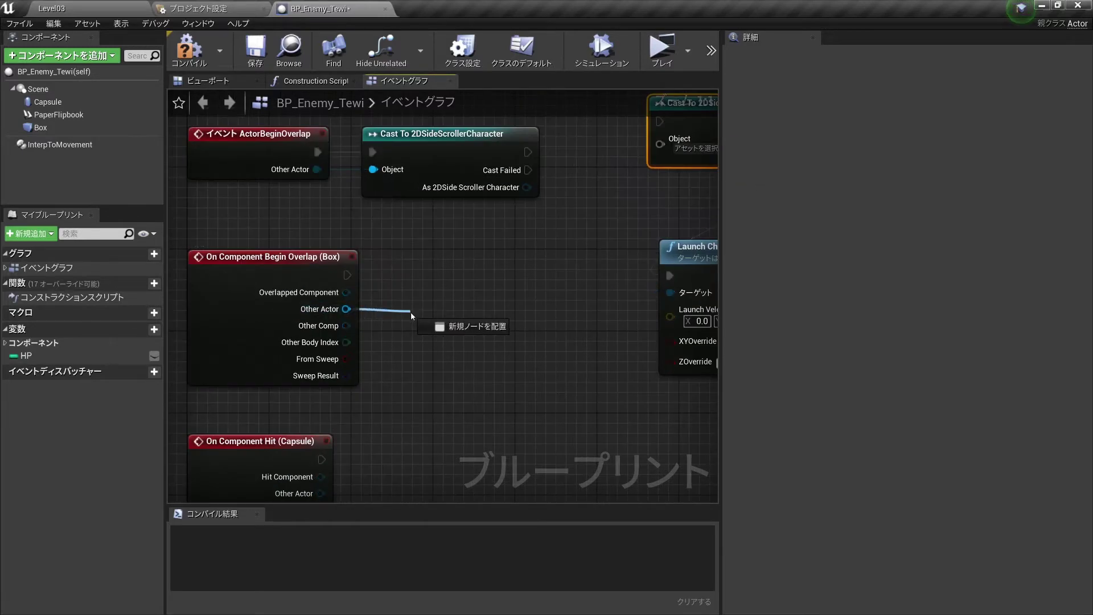
type("has tag")
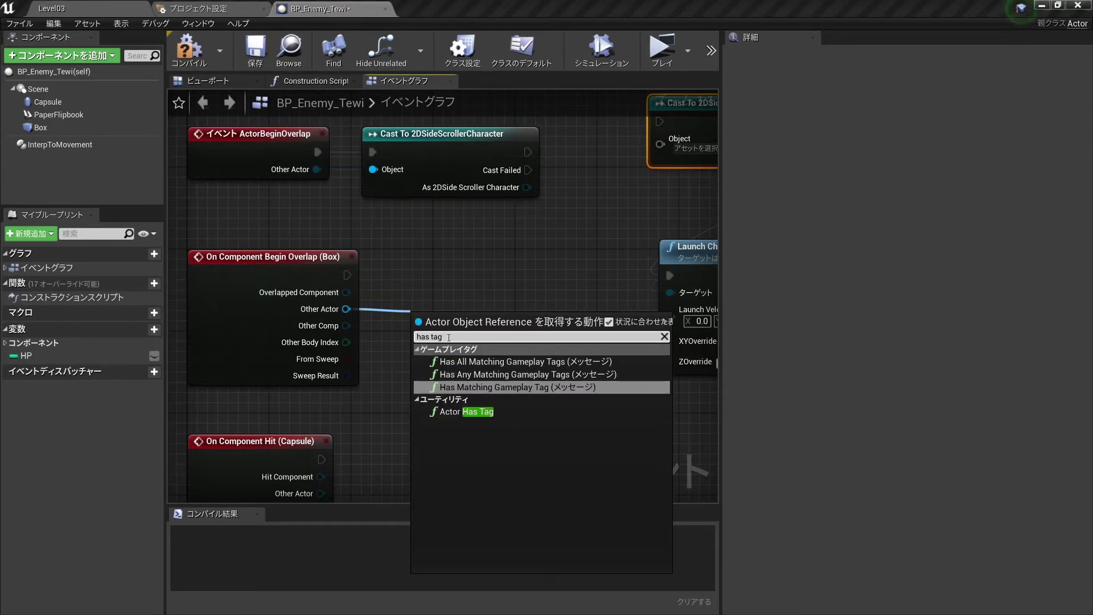
left_click(467, 411)
left_click_drag(463, 331, 450, 310)
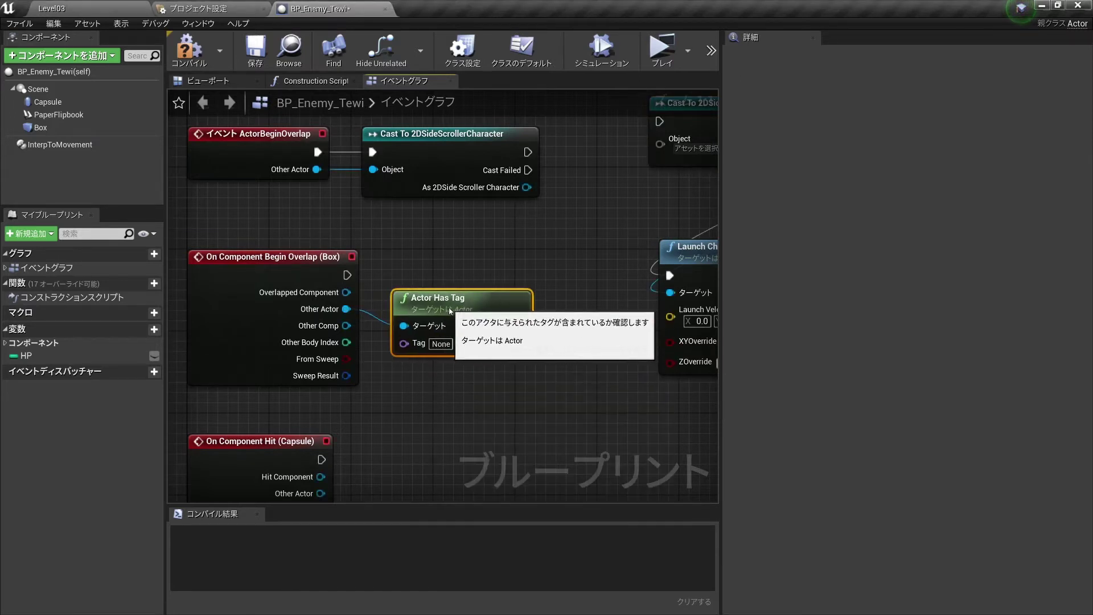
left_click(492, 426)
Add a Branch node and position it next to Actor Has Tag
right_click_drag(411, 269, 375, 282)
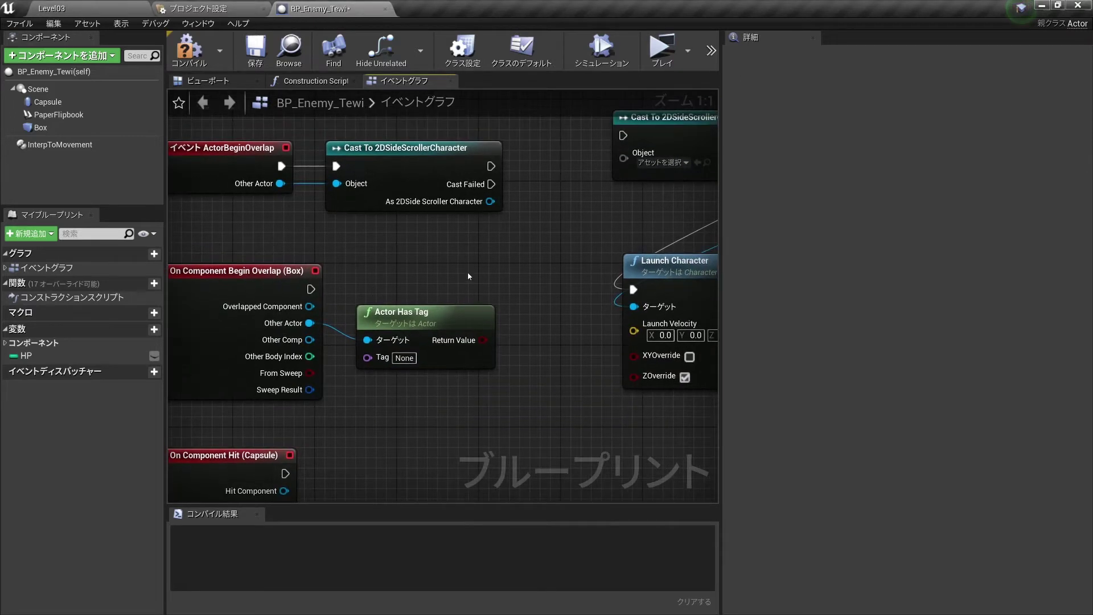
left_click(540, 269)
scroll(414, 229, "down", 2)
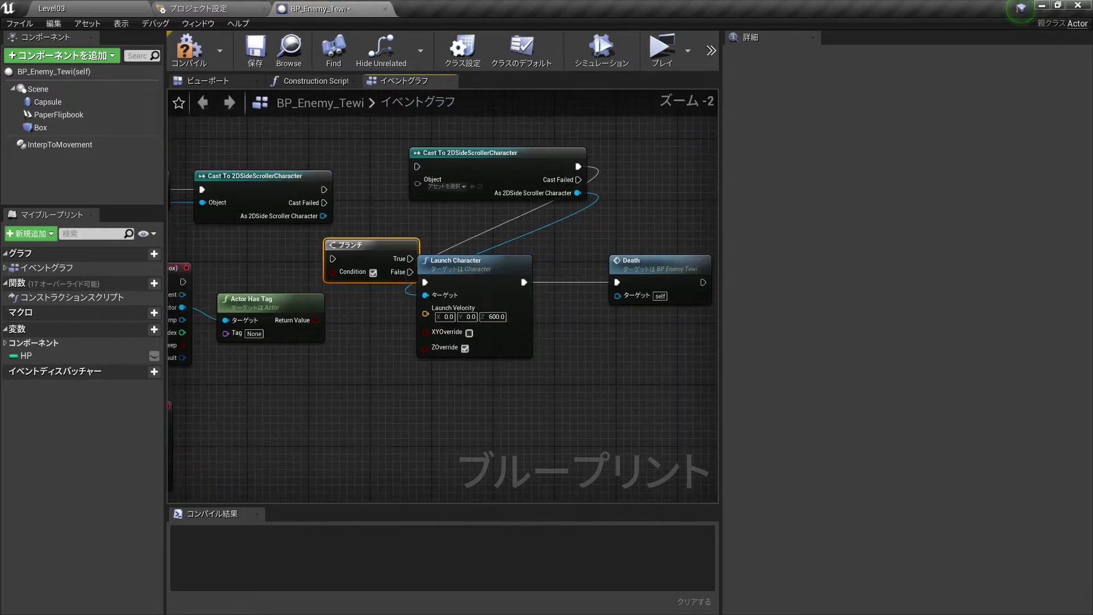
left_click_drag(466, 259, 619, 251)
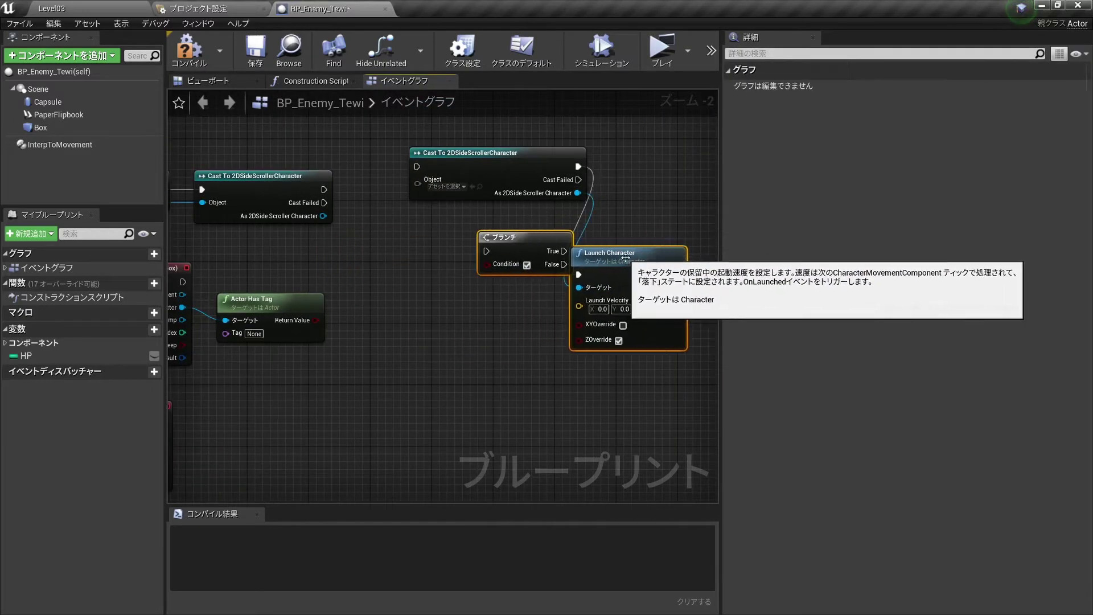
left_click(534, 248)
left_click_drag(533, 249, 442, 248)
scroll(442, 248, "down", 2)
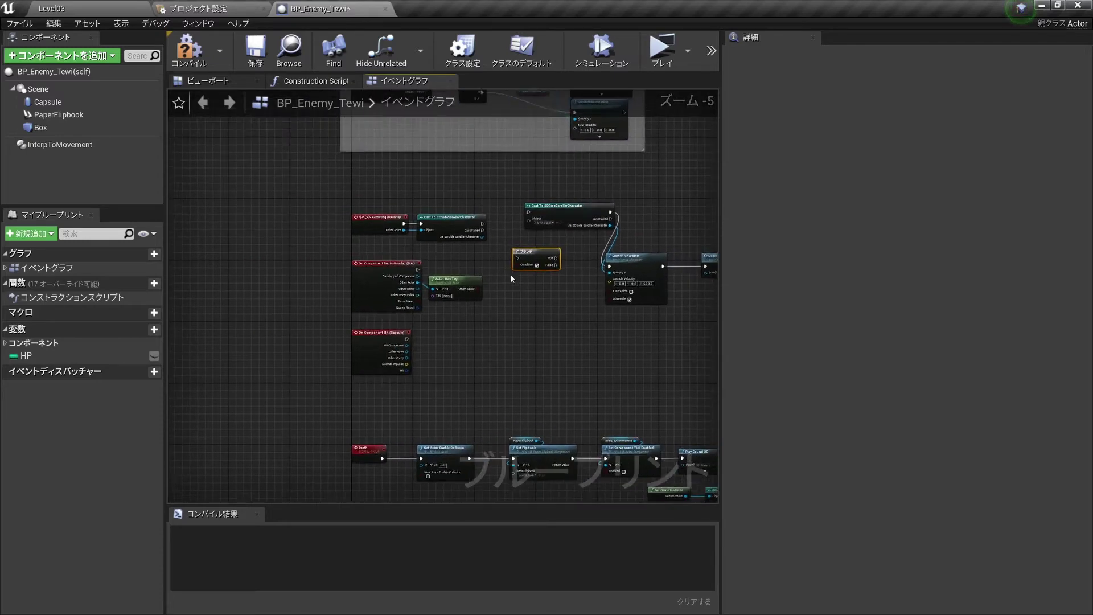
scroll(611, 200, "up", 3)
left_click_drag(611, 200, 566, 227)
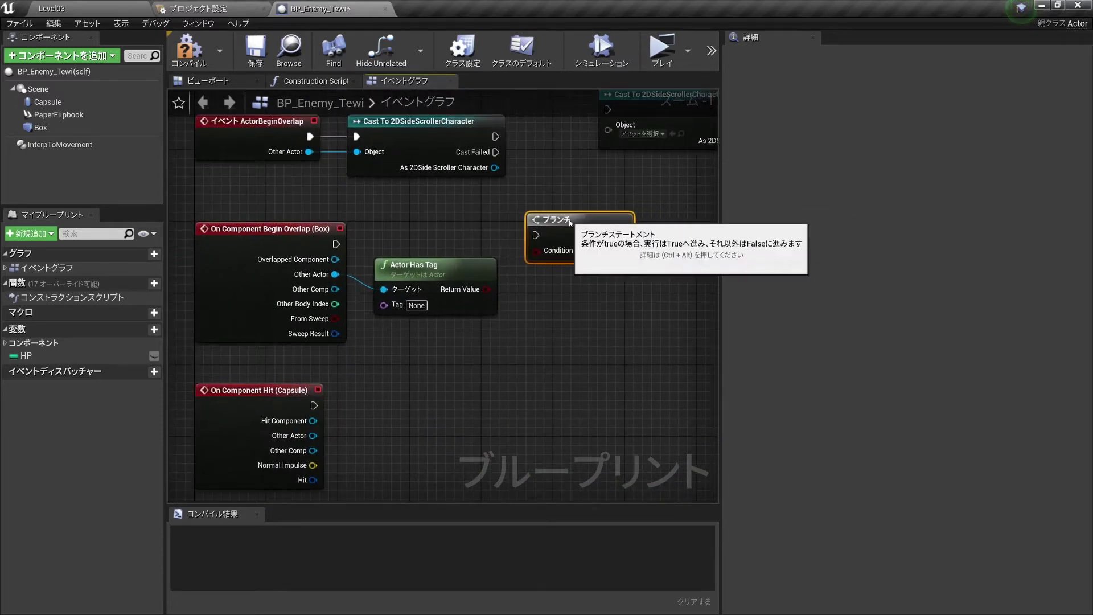
Wire Actor Has Tag's Return Value to the Branch Condition and the Box overlap exec into Branch
left_click_drag(488, 291, 536, 260)
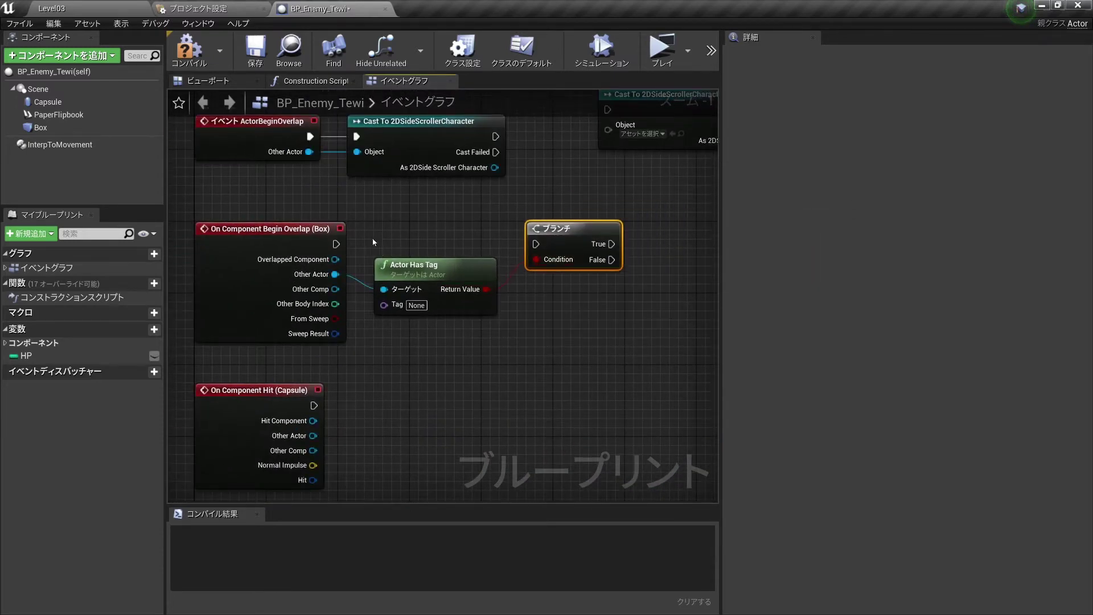
left_click_drag(336, 244, 538, 245)
scroll(568, 292, "down", 1)
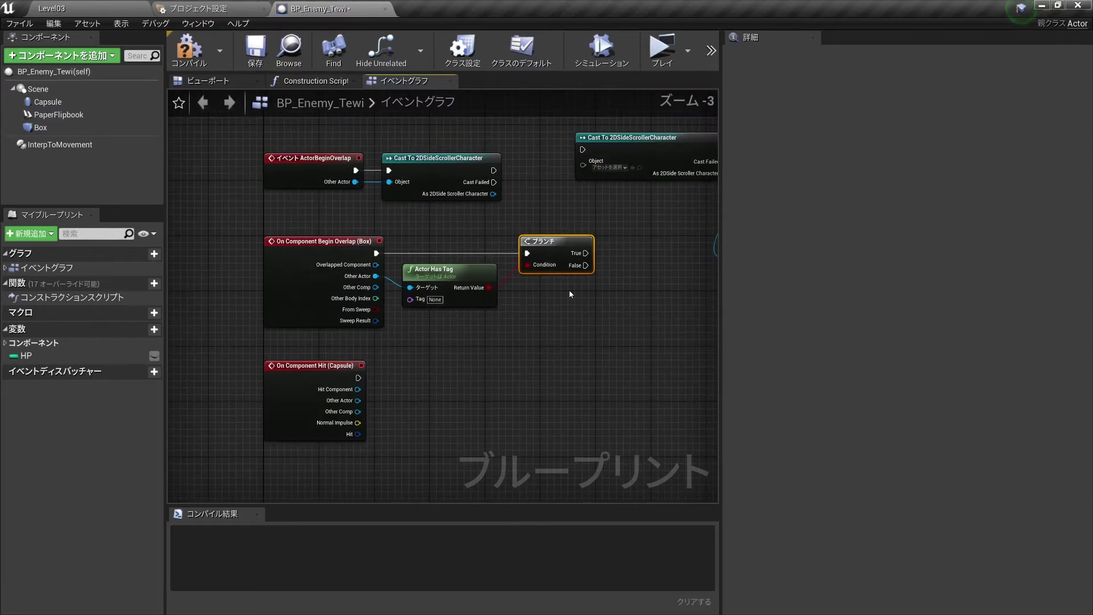
scroll(569, 290, "up", 1)
left_click_drag(561, 230, 552, 230)
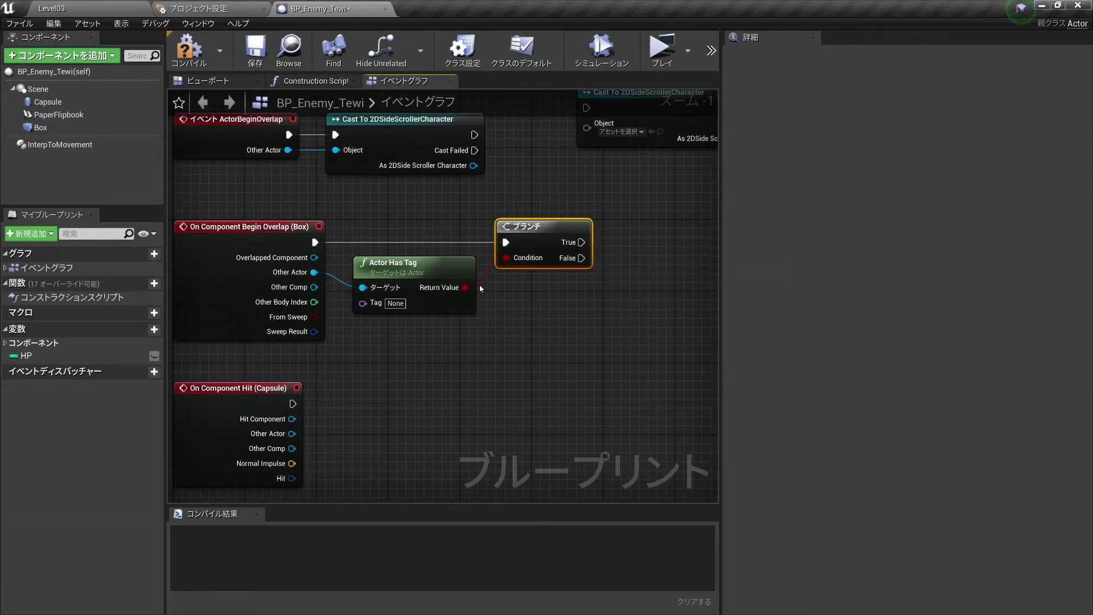
mouse_move(563, 325)
left_mouse_down()
mouse_move(461, 222)
mouse_move(495, 228)
left_mouse_up()
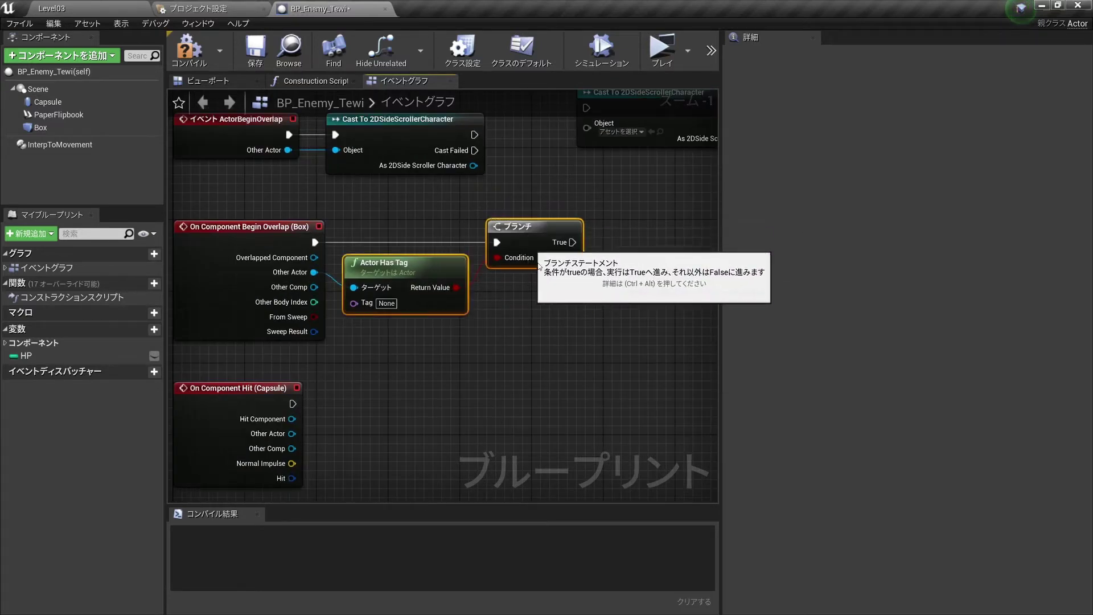
scroll(513, 257, "up", 1)
right_click_drag(513, 256, 635, 304)
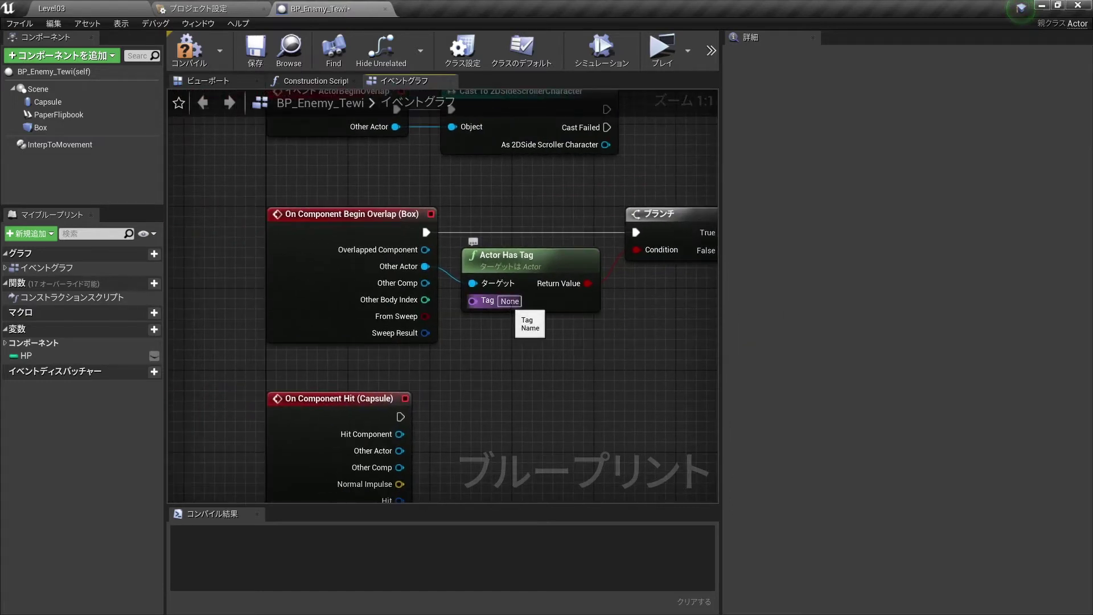
Set the Actor Has Tag node's Tag to Player instead of Enemy
mouse_move(507, 264)
right_mouse_down()
mouse_move(478, 334)
mouse_move(436, 297)
right_mouse_up()
left_click(432, 334)
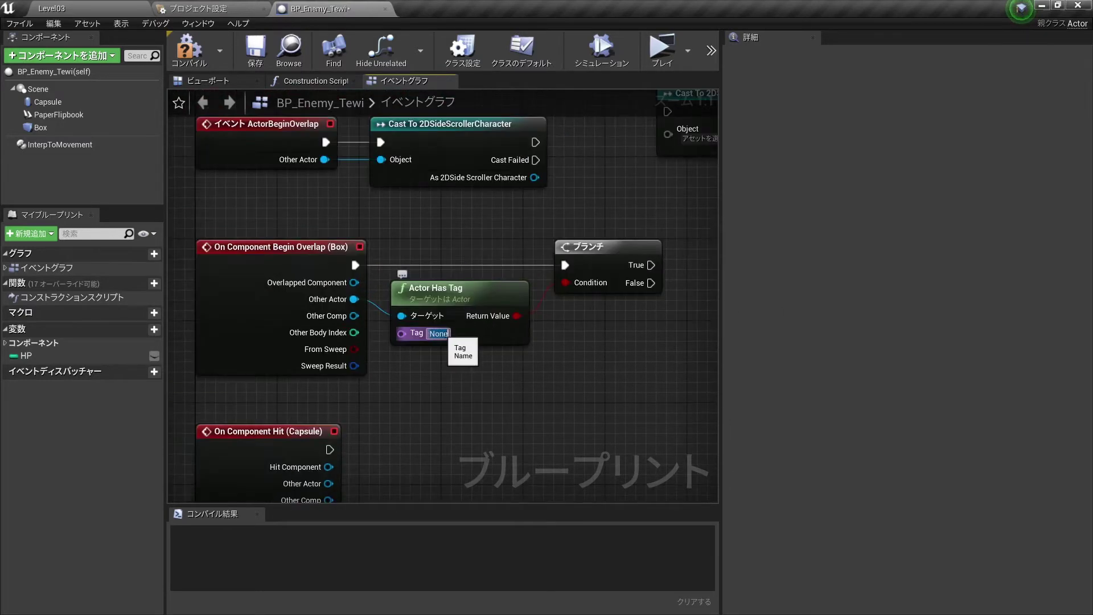
type("Enemy")
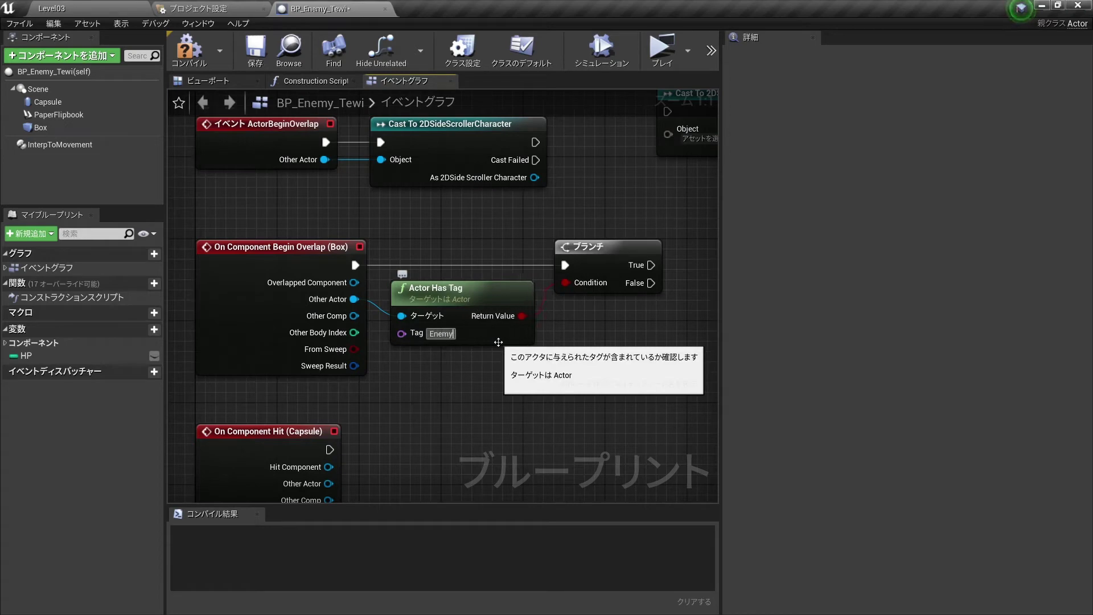
key("Return")
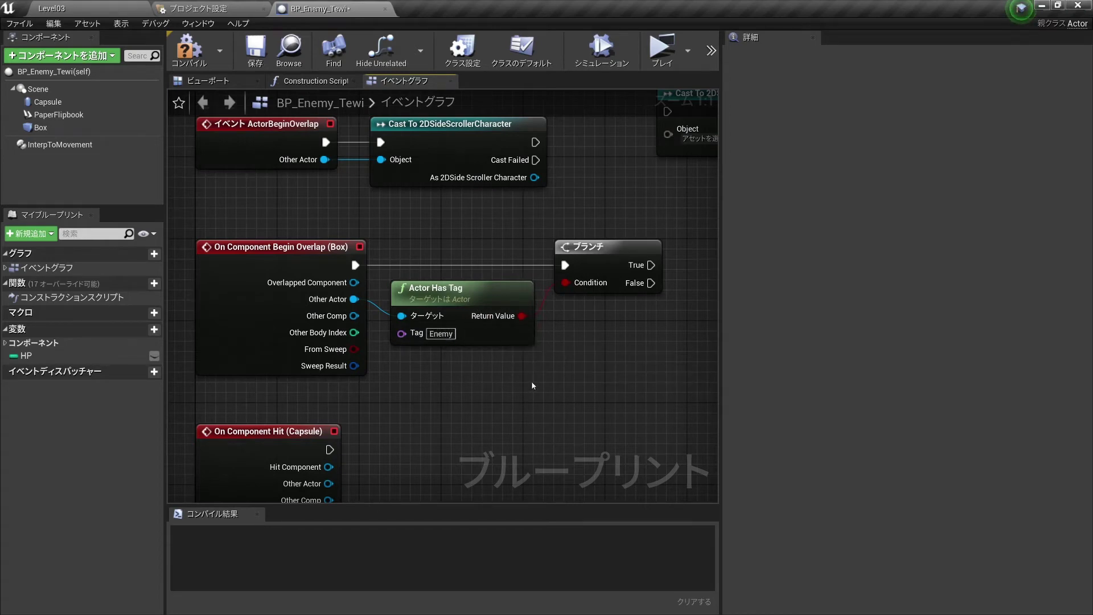
right_click_drag(441, 166, 435, 220)
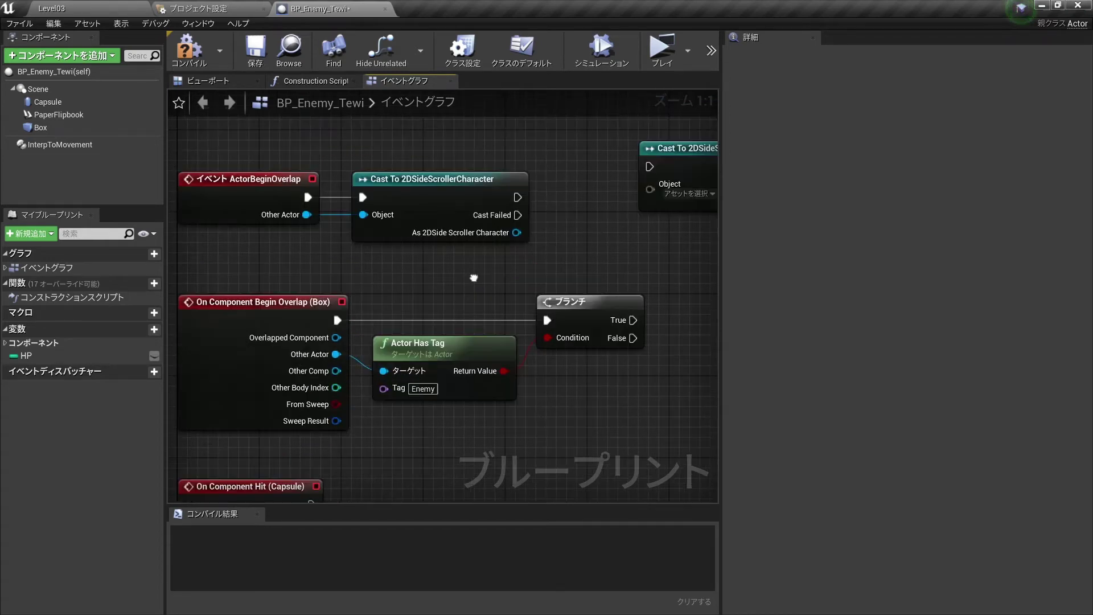
left_click(447, 385)
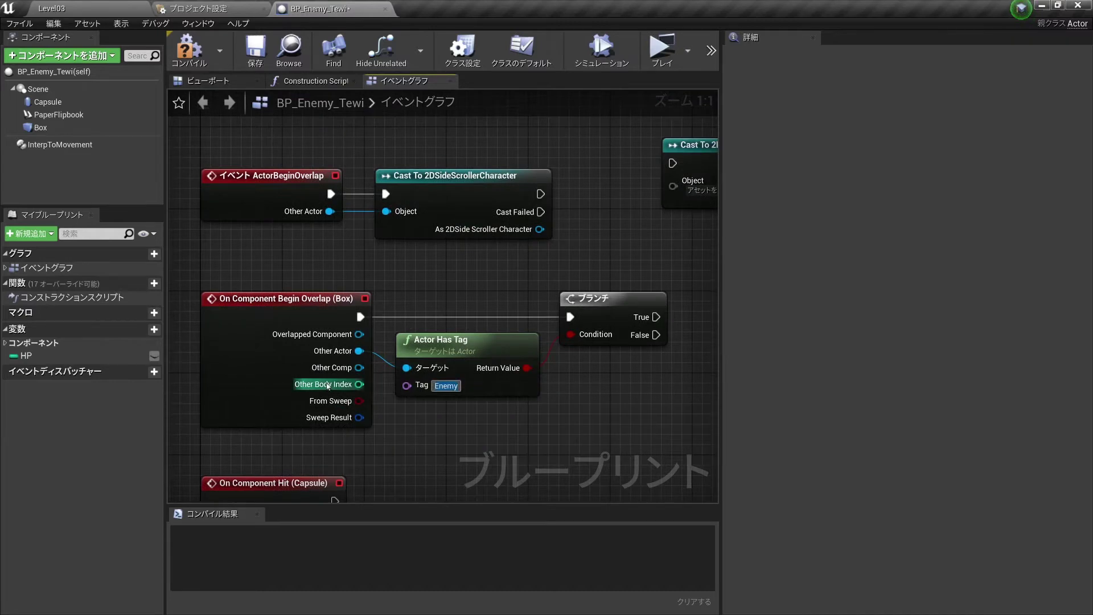
type("p")
key("BackSpace")
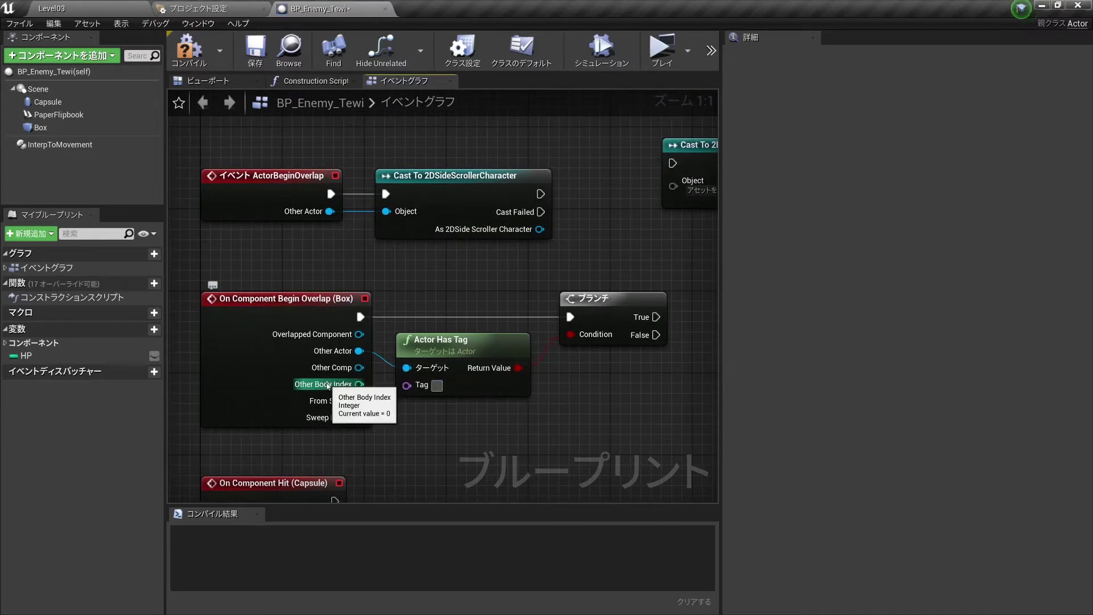
type("Playe")
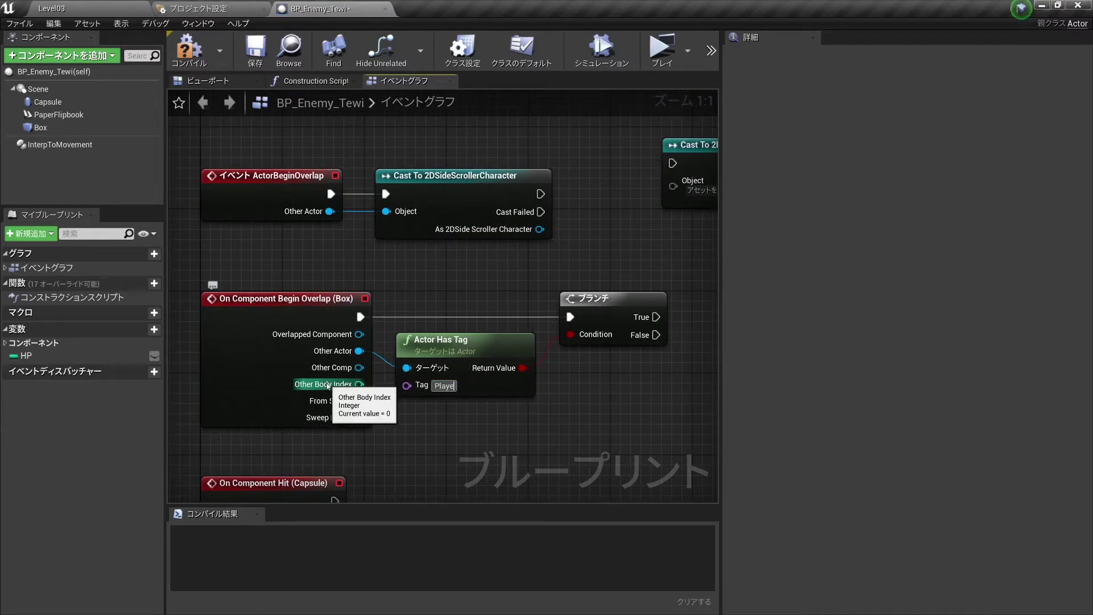
type("r")
key("Return")
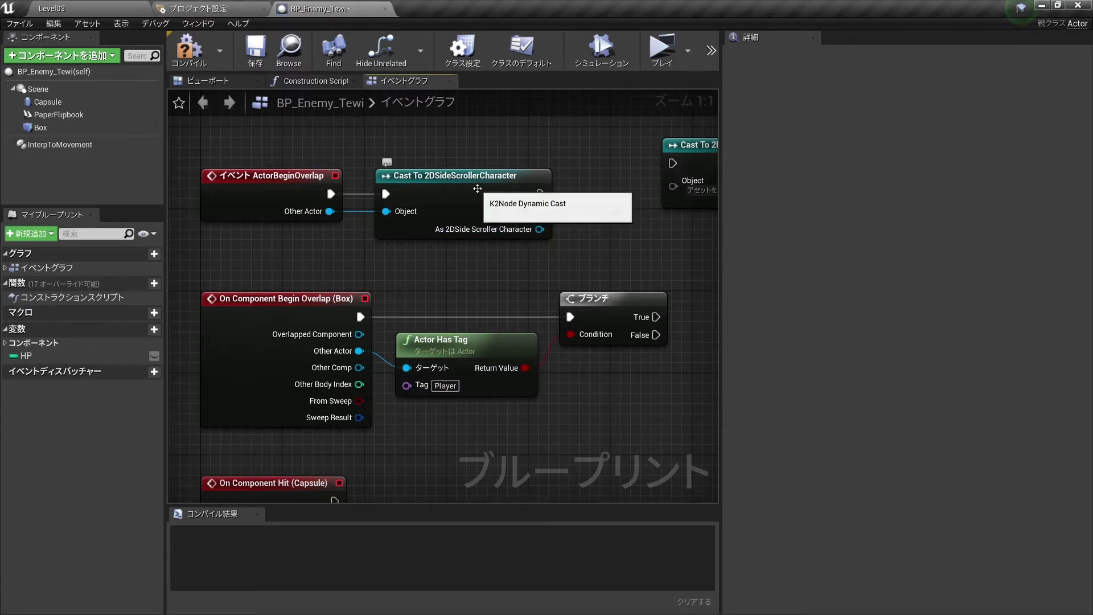
Pan and zoom around the graph to review the overlap logic and the Capsule hit event
right_click_drag(507, 245, 497, 218)
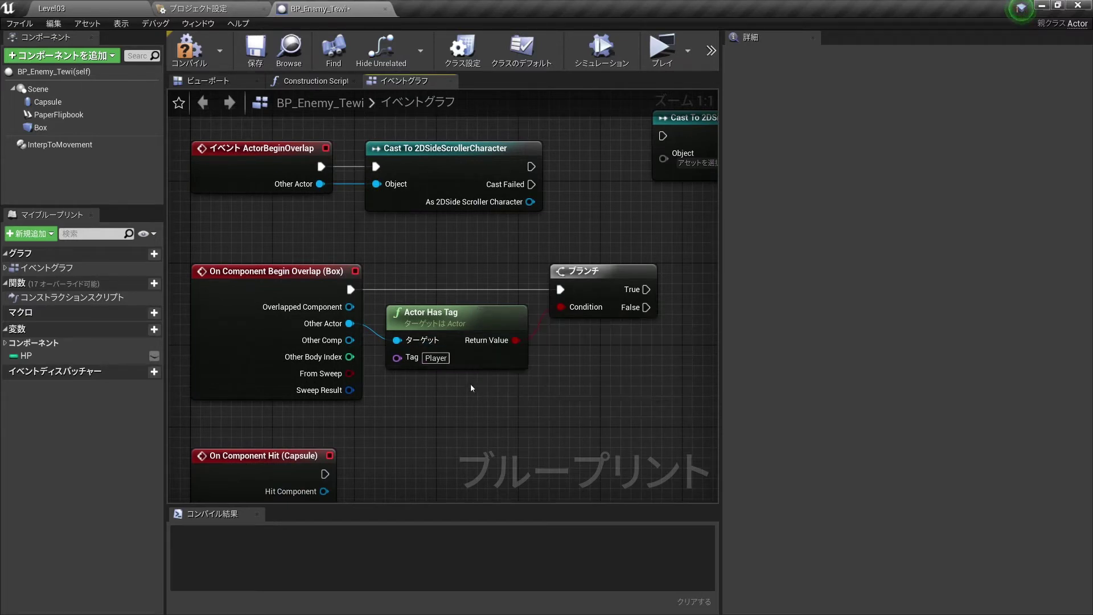
right_click_drag(466, 268, 524, 276)
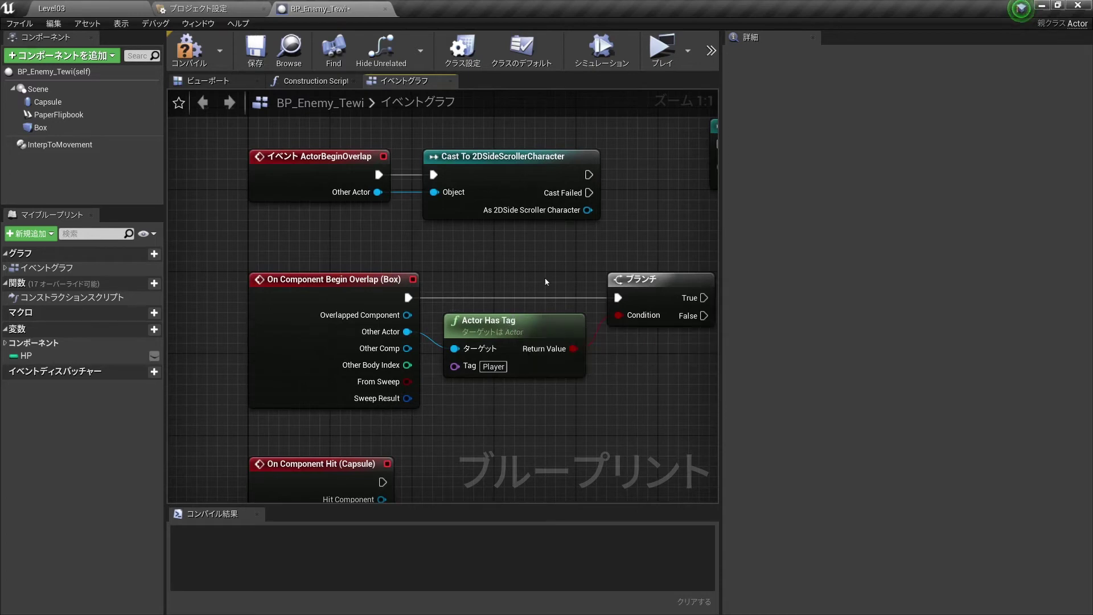
right_click_drag(546, 279, 532, 261)
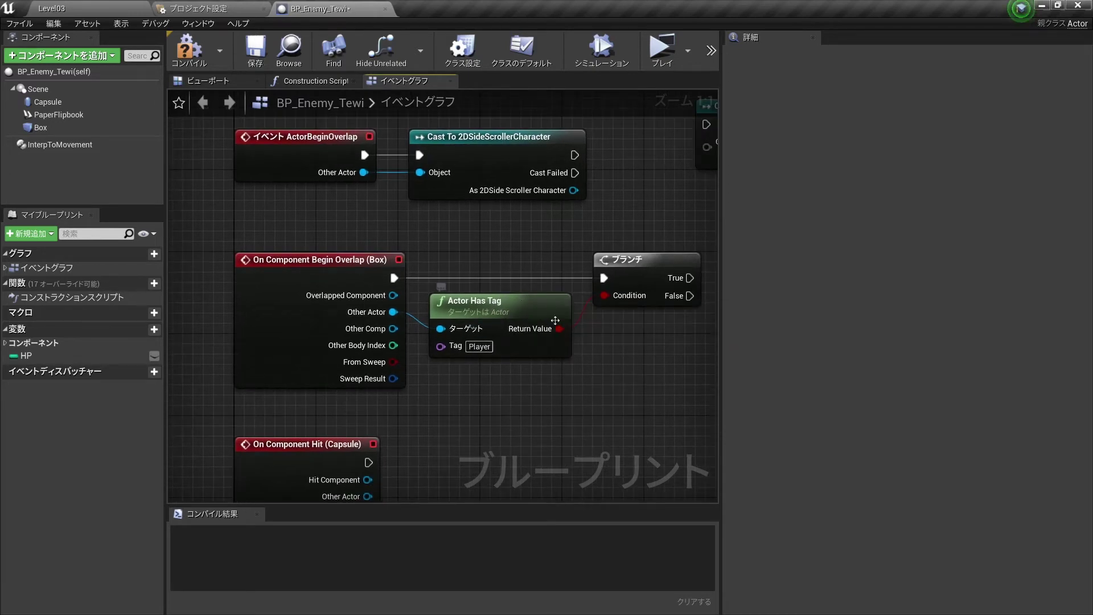
right_click_drag(550, 318, 615, 320)
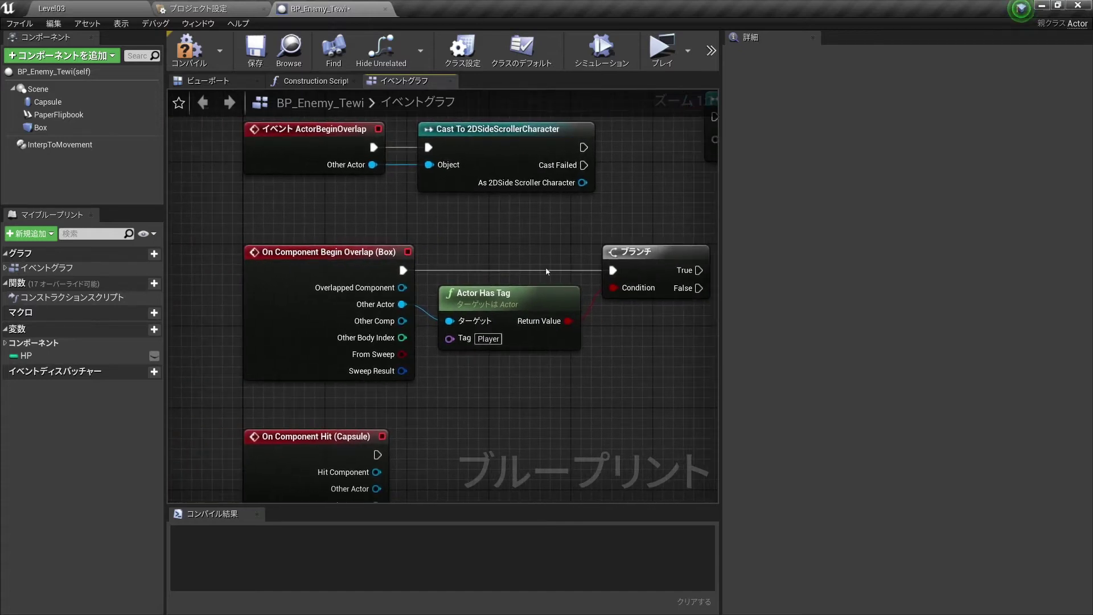
right_click_drag(547, 272, 548, 268)
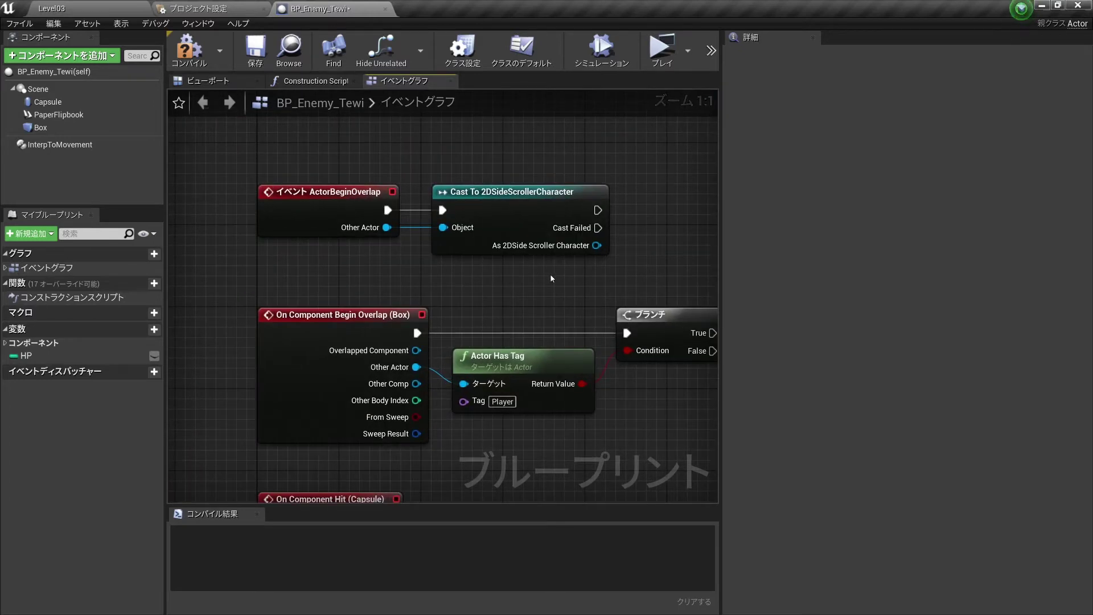
left_click_drag(550, 278, 407, 187)
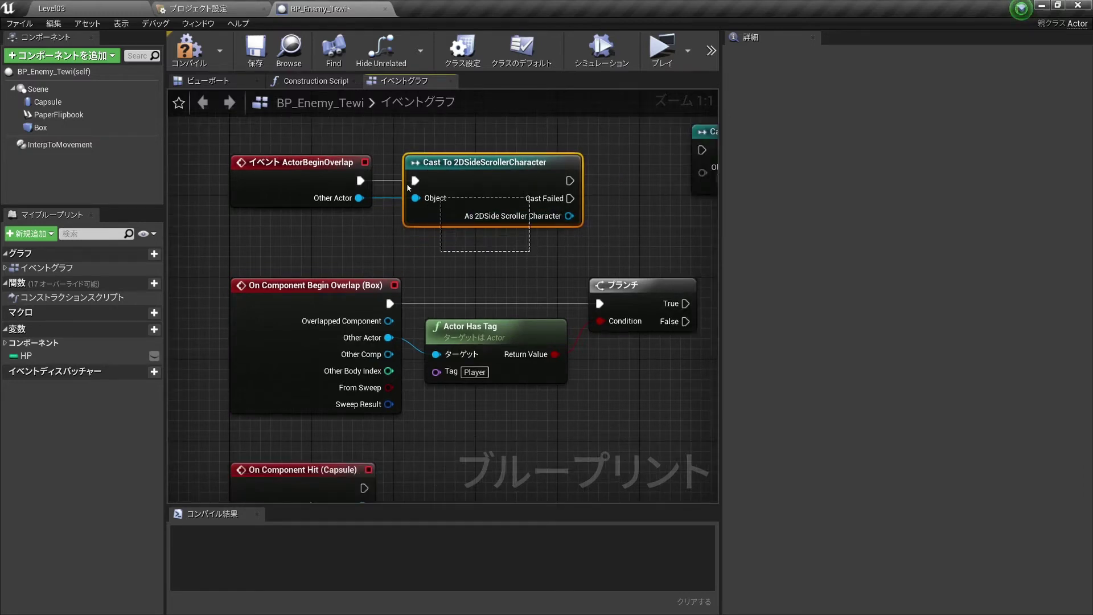
left_click(581, 252)
right_click_drag(554, 267, 574, 264)
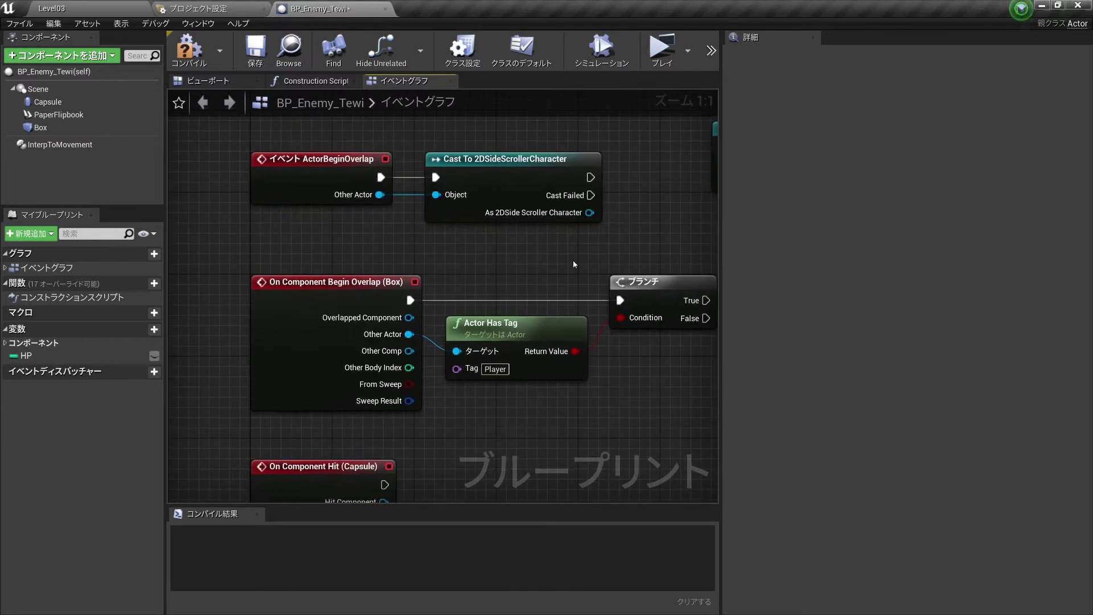
scroll(574, 264, "up", 2)
scroll(544, 356, "down", 2)
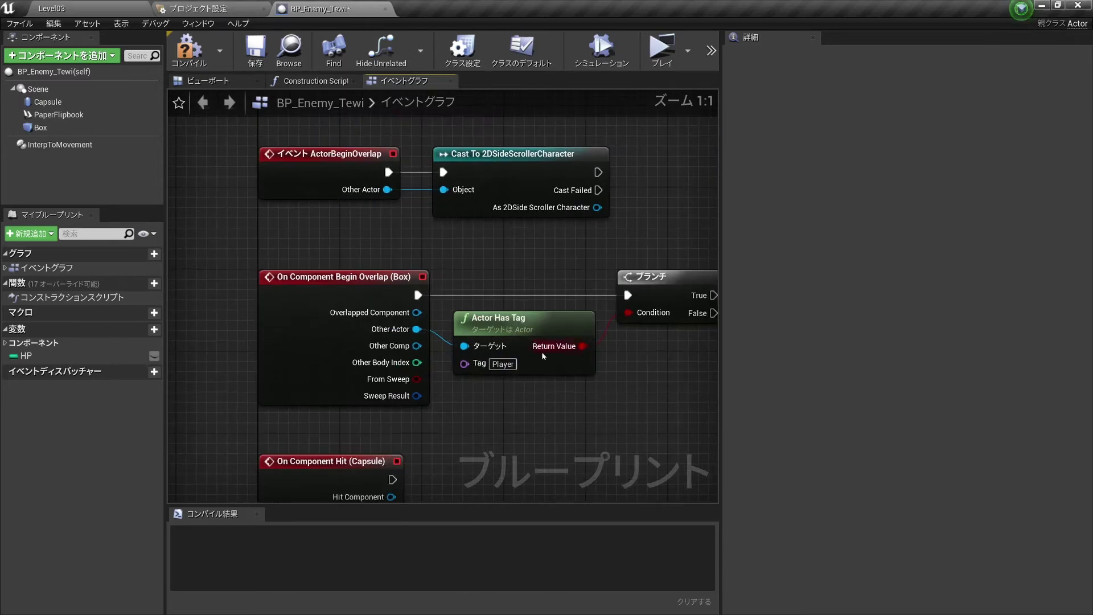
left_click_drag(574, 419, 311, 282)
scroll(494, 229, "down", 1)
scroll(495, 230, "down", 1)
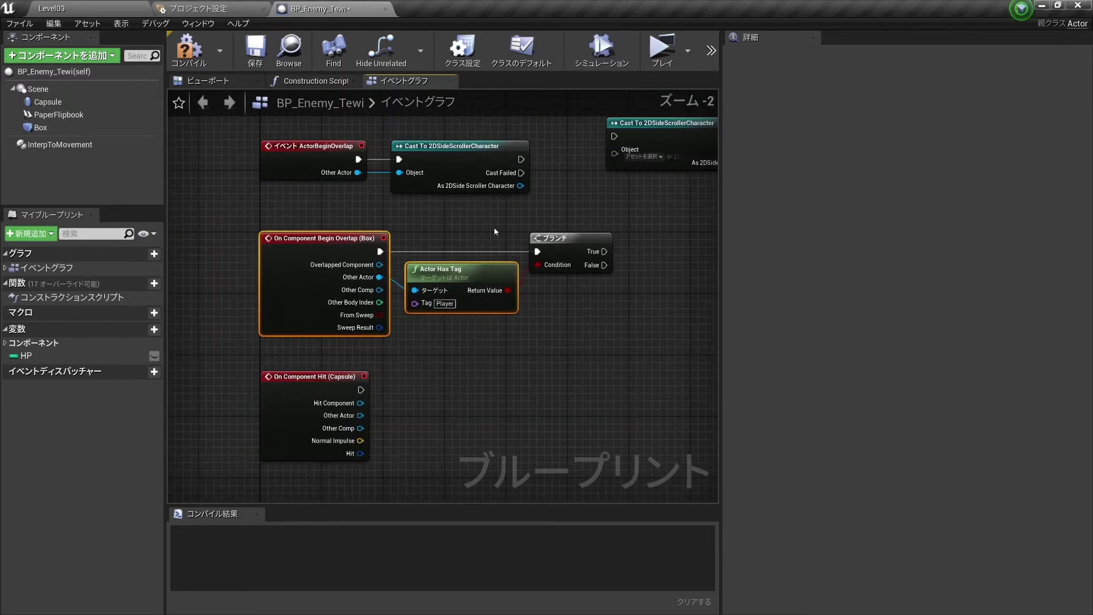
scroll(495, 231, "up", 2)
left_click(488, 237)
right_click_drag(488, 237, 533, 234)
scroll(569, 214, "down", 2)
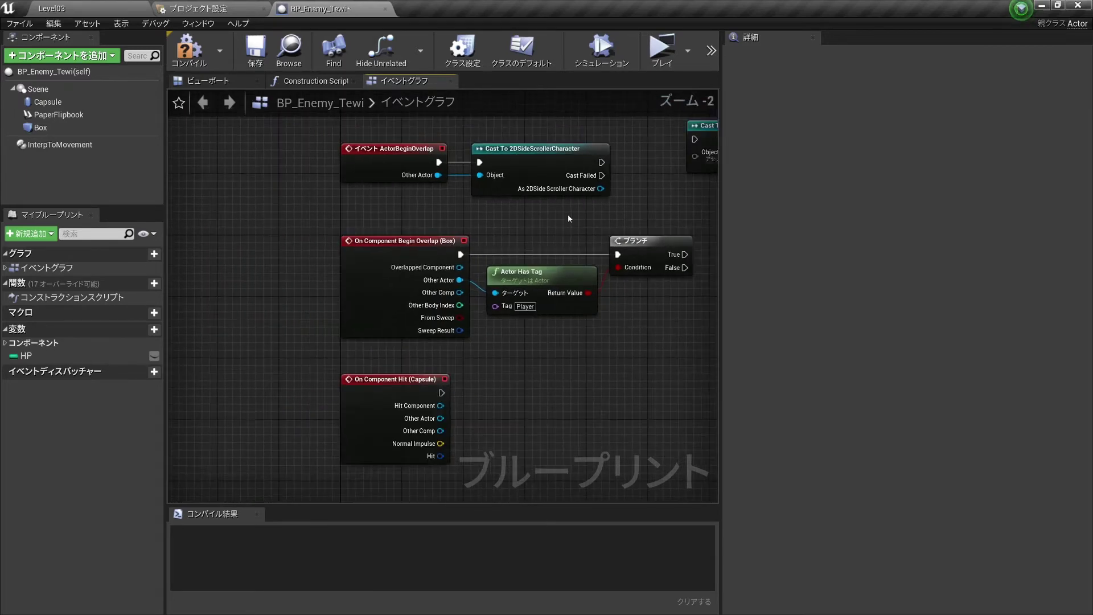
scroll(569, 214, "down", 1)
mouse_move(526, 306)
right_mouse_down()
mouse_move(470, 328)
mouse_move(470, 316)
mouse_move(543, 319)
right_mouse_up()
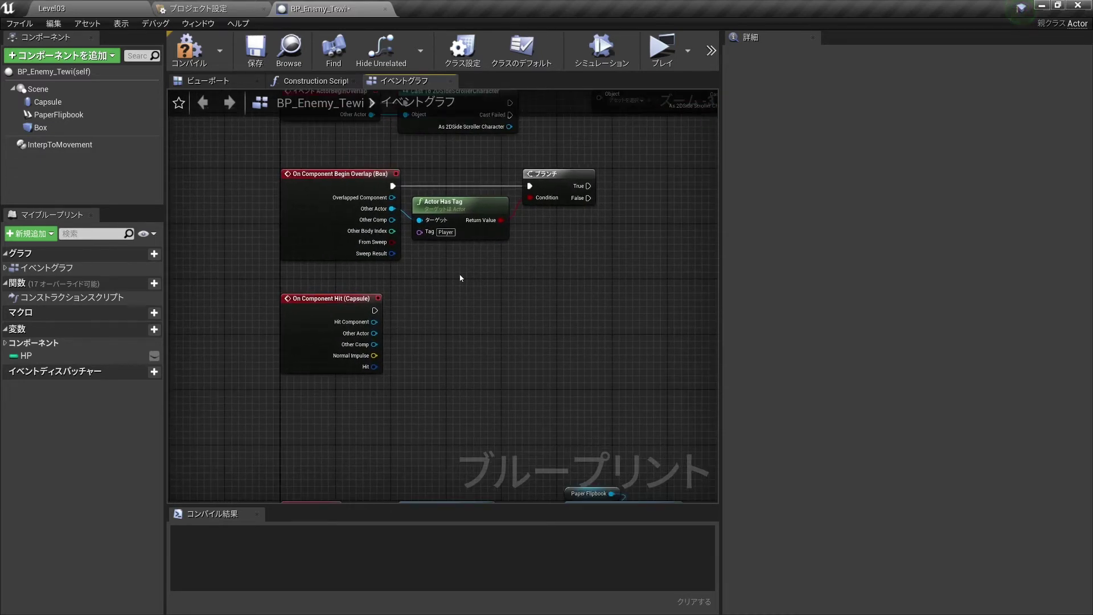
scroll(470, 291, "up", 1)
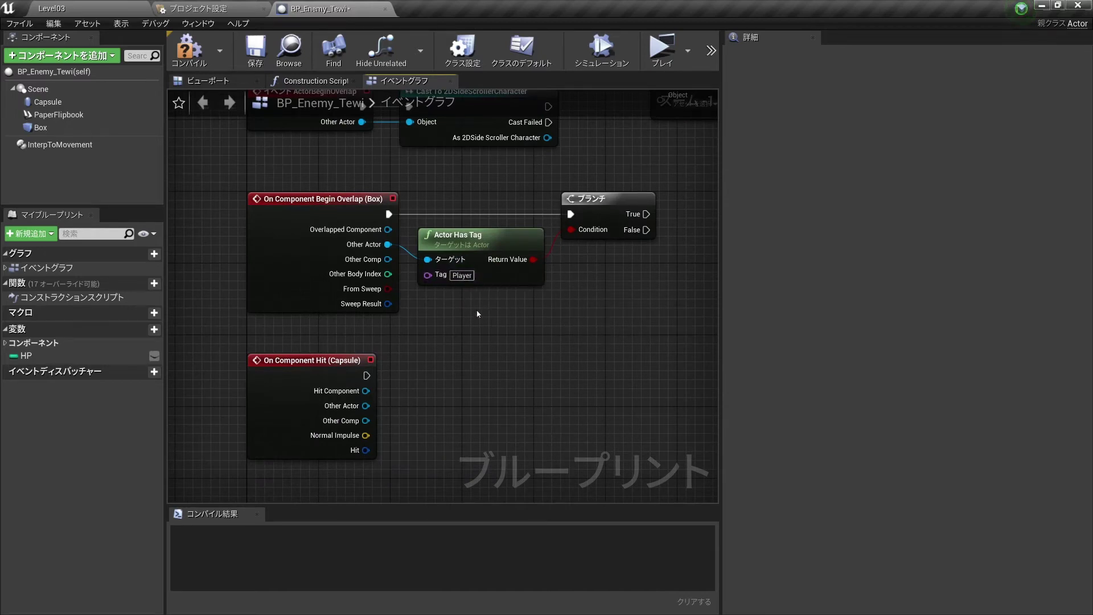
mouse_move(504, 335)
right_mouse_down()
mouse_move(511, 312)
mouse_move(516, 322)
right_mouse_up()
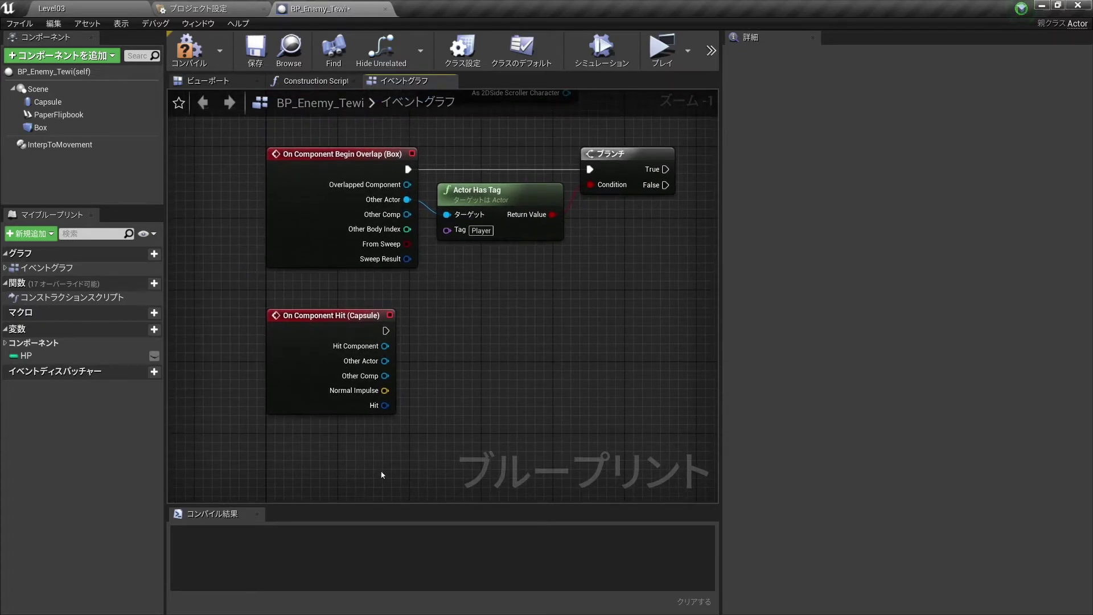
right_click_drag(381, 474, 366, 420)
Add a Get Player Pawn node (Player Index 0) below the Capsule hit event
right_click(353, 420)
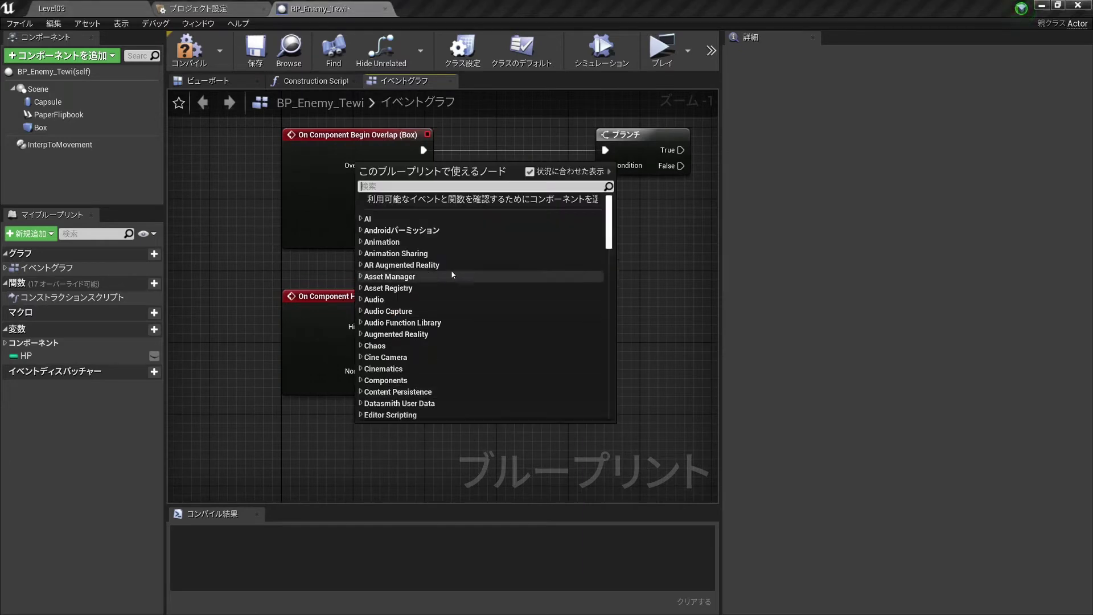
type("get ")
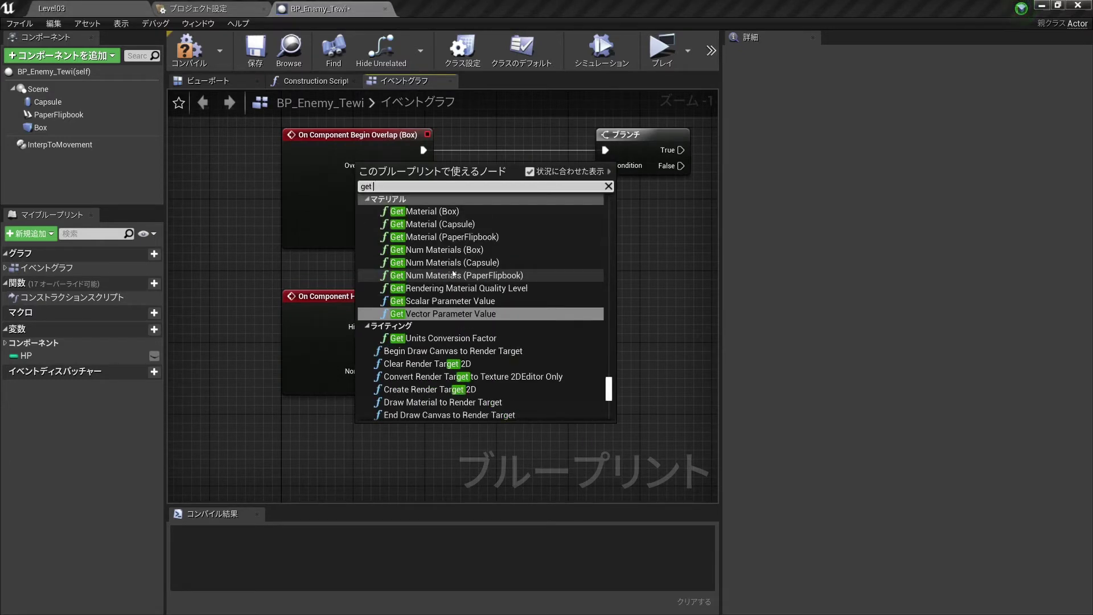
type("player")
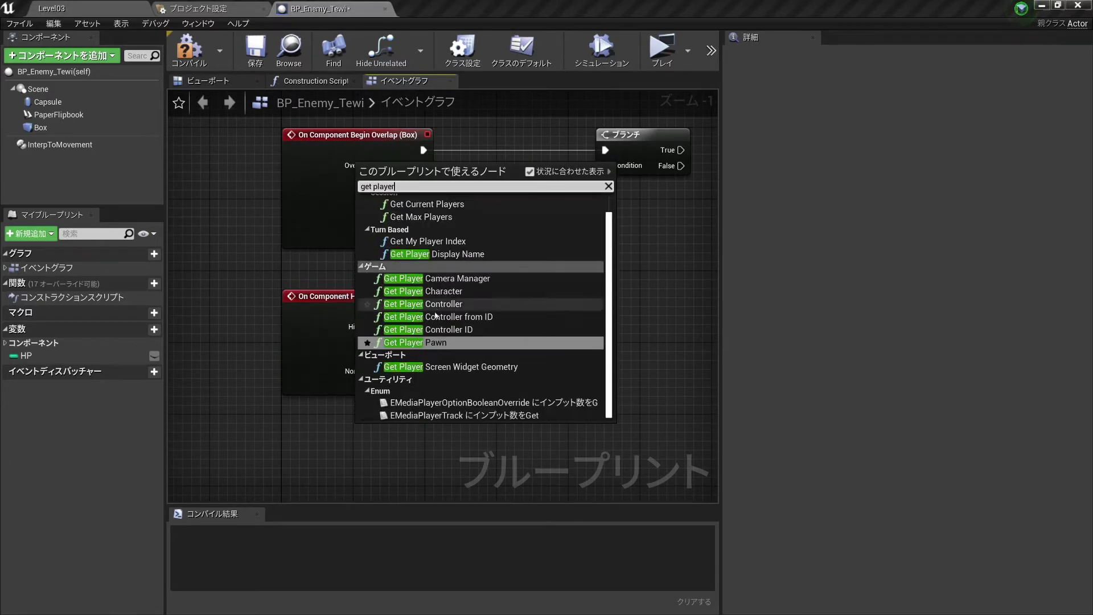
left_click(431, 342)
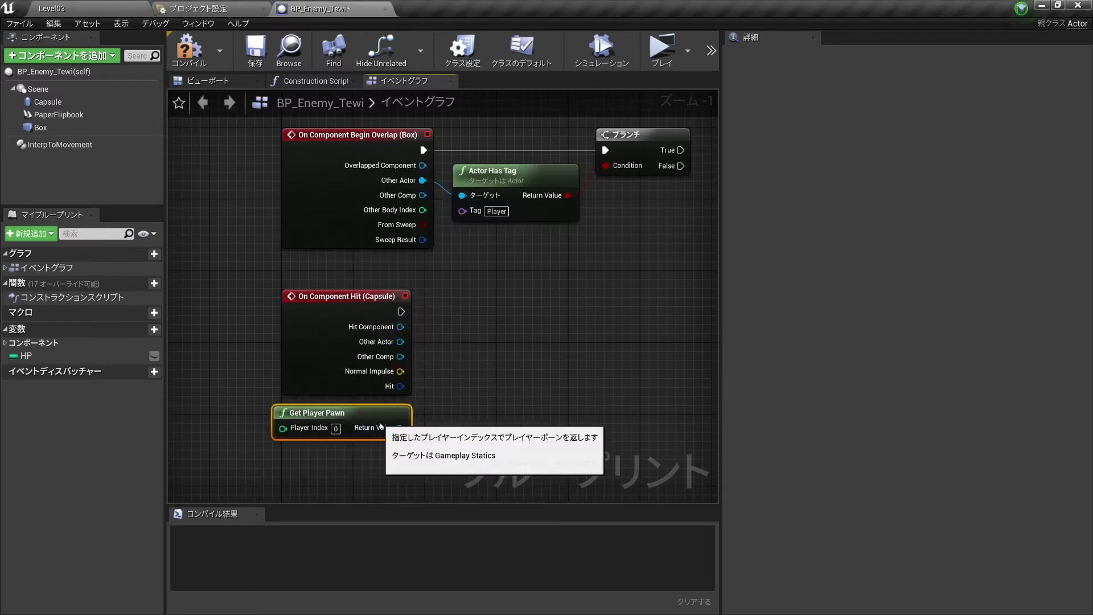
right_click_drag(406, 433, 400, 408)
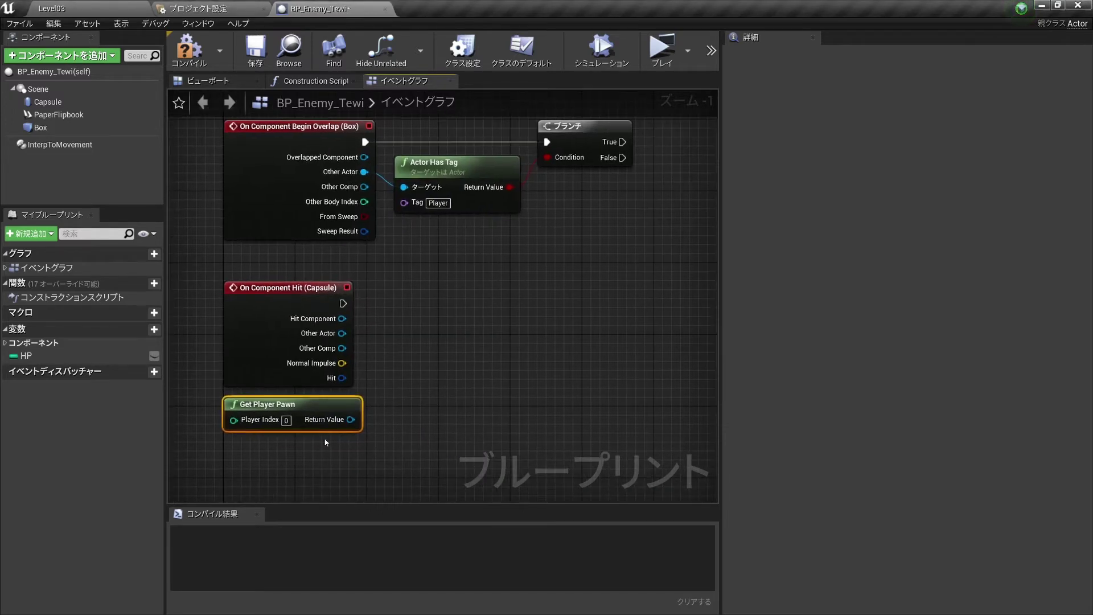
mouse_move(462, 186)
right_mouse_down()
mouse_move(499, 303)
mouse_move(495, 245)
mouse_move(506, 249)
right_mouse_up()
scroll(492, 271, "down", 1)
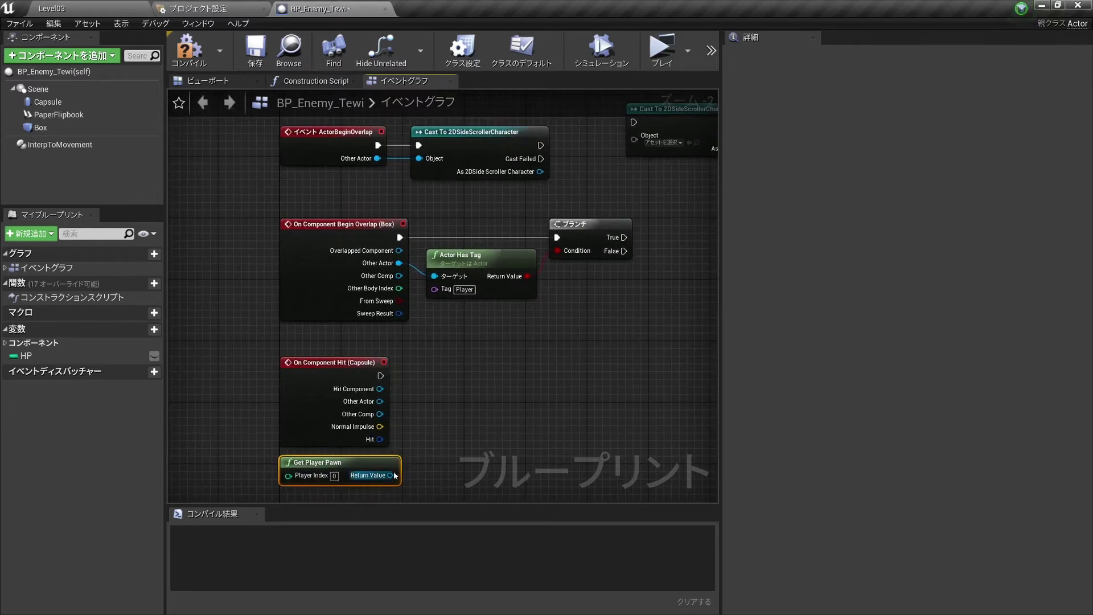
Add an Equal (Object) node comparing the Capsule hit's Other Actor with Get Player Pawn
left_click_drag(390, 475, 450, 437)
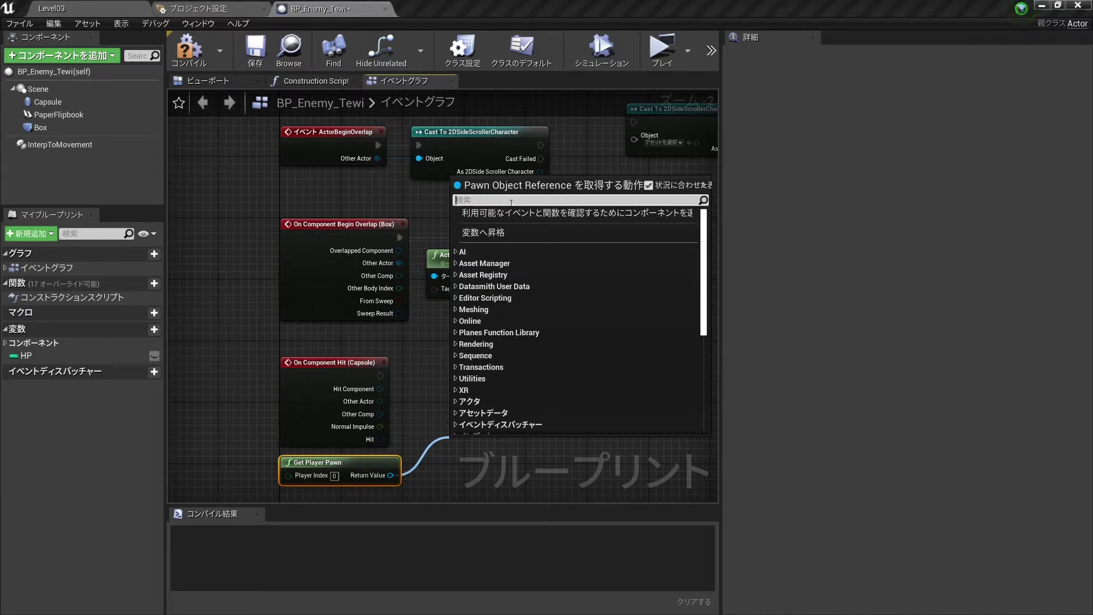
type("==")
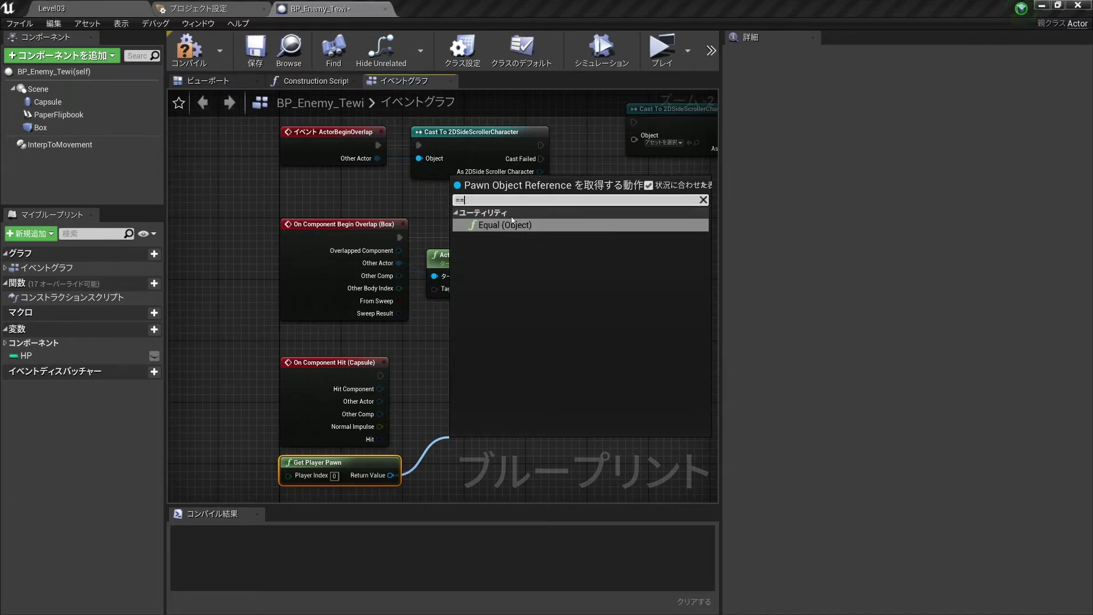
left_click(508, 225)
left_click_drag(513, 442, 499, 389)
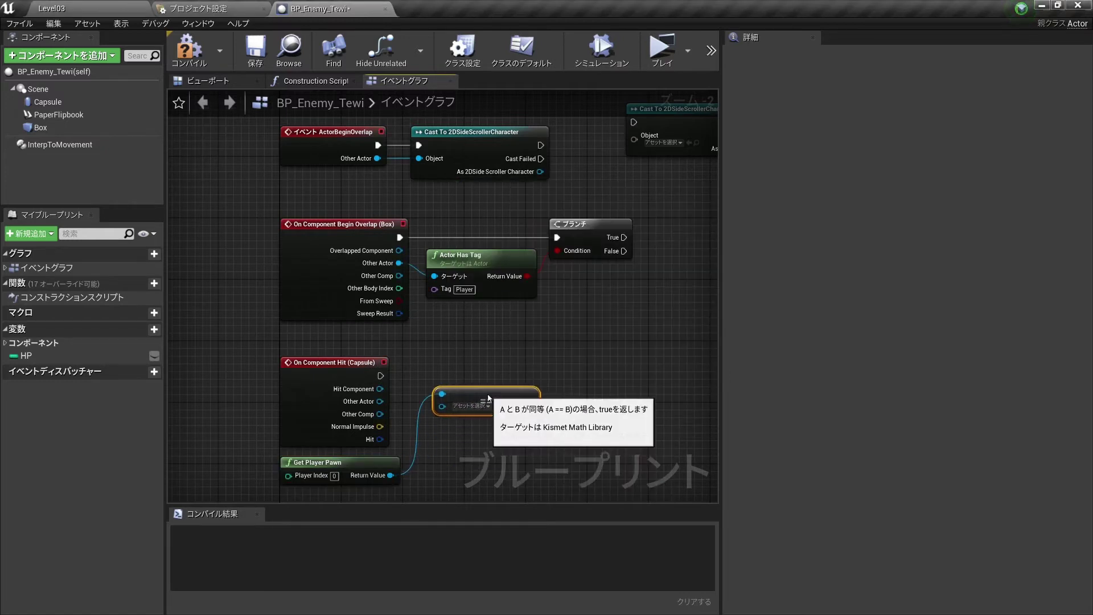
left_click(409, 421)
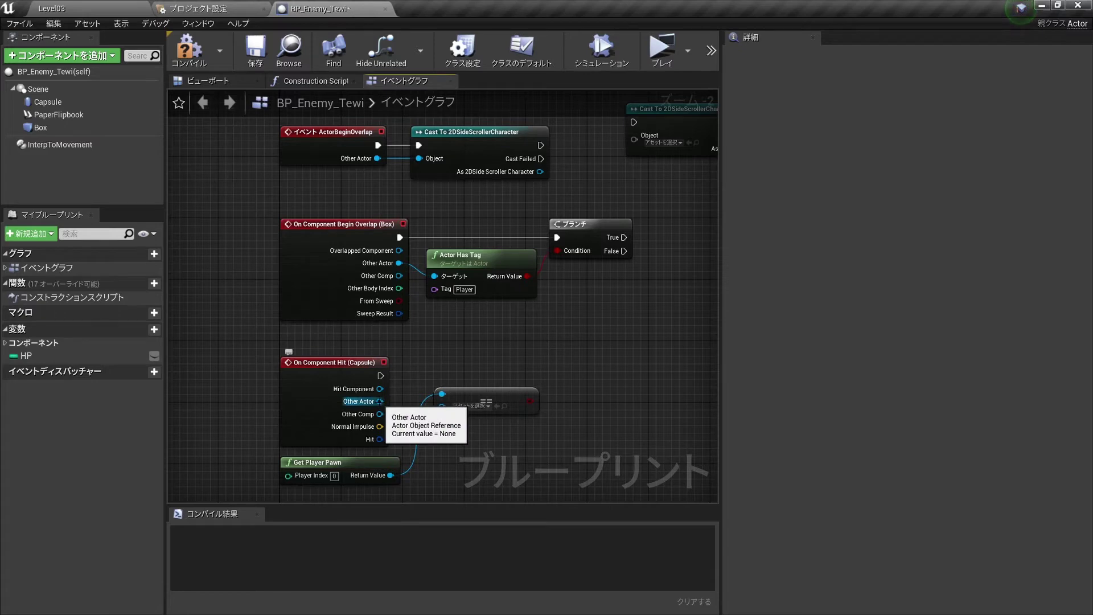
left_click_drag(380, 402, 445, 397)
left_click_drag(391, 476, 446, 409)
left_click(461, 414)
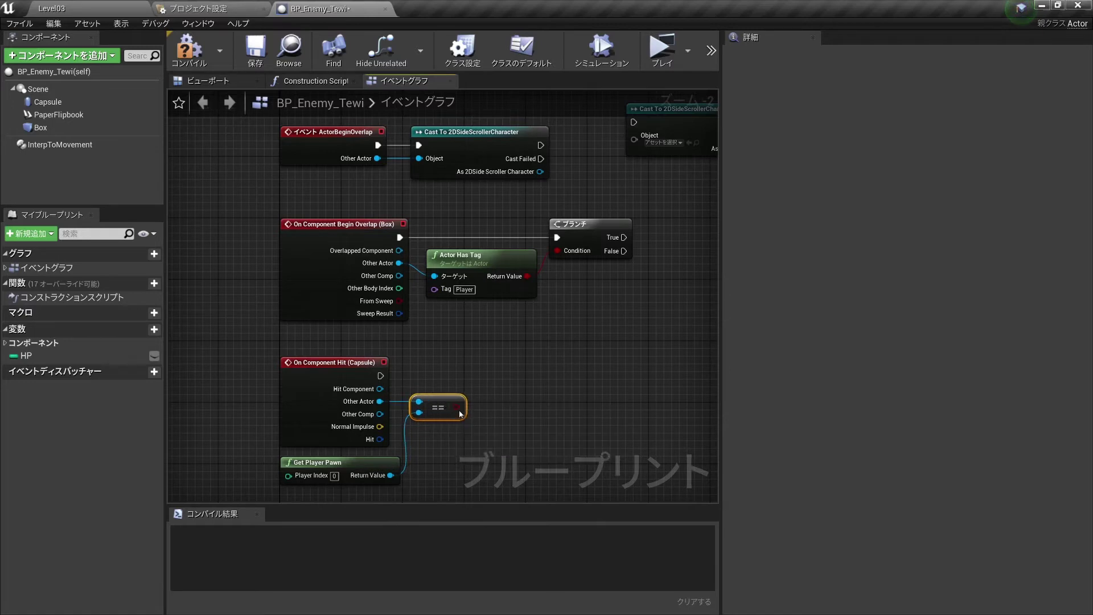
left_click(495, 349)
Add a Branch under the Capsule hit event with the comparison result as its Condition
left_click(491, 338)
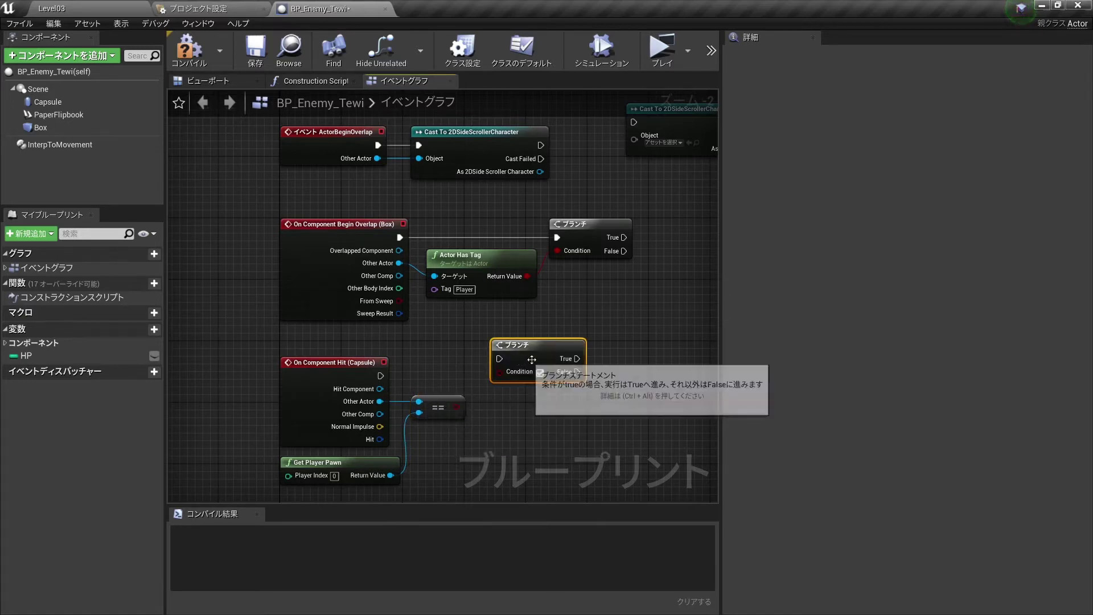
left_click_drag(496, 342, 485, 359)
mouse_move(380, 376)
left_mouse_down()
mouse_move(488, 376)
mouse_move(481, 404)
mouse_move(489, 389)
left_mouse_up()
left_click(586, 421)
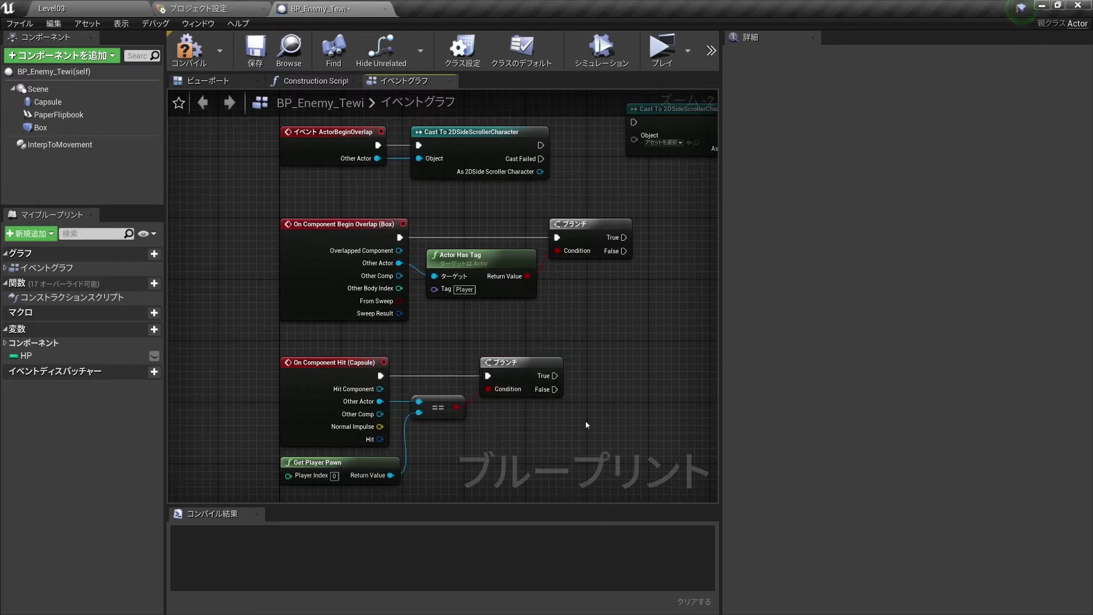
right_click_drag(575, 351, 627, 328)
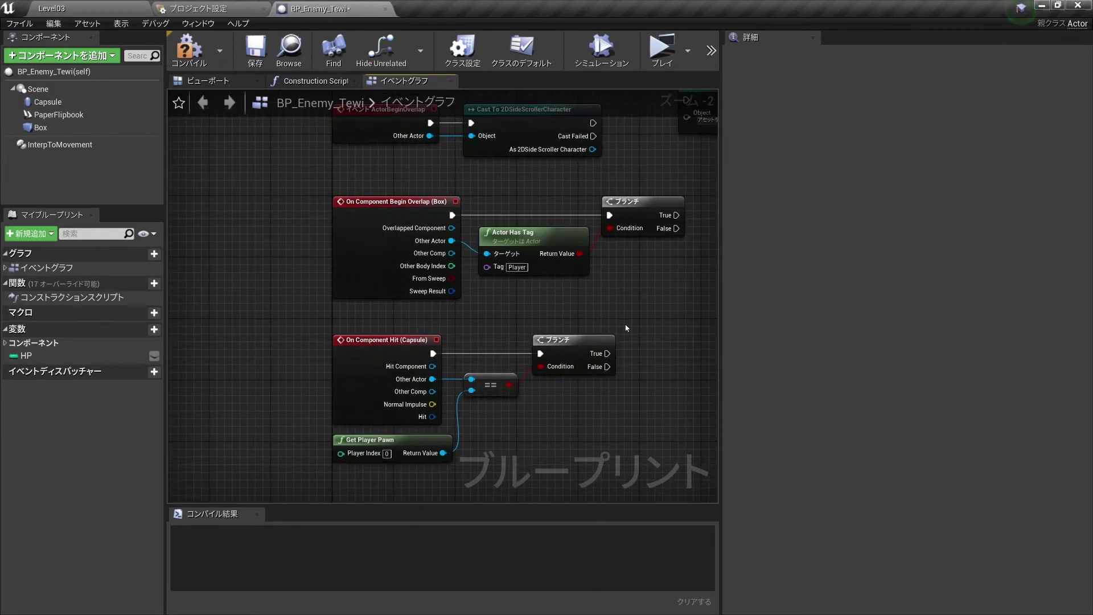
right_click_drag(583, 357, 580, 320)
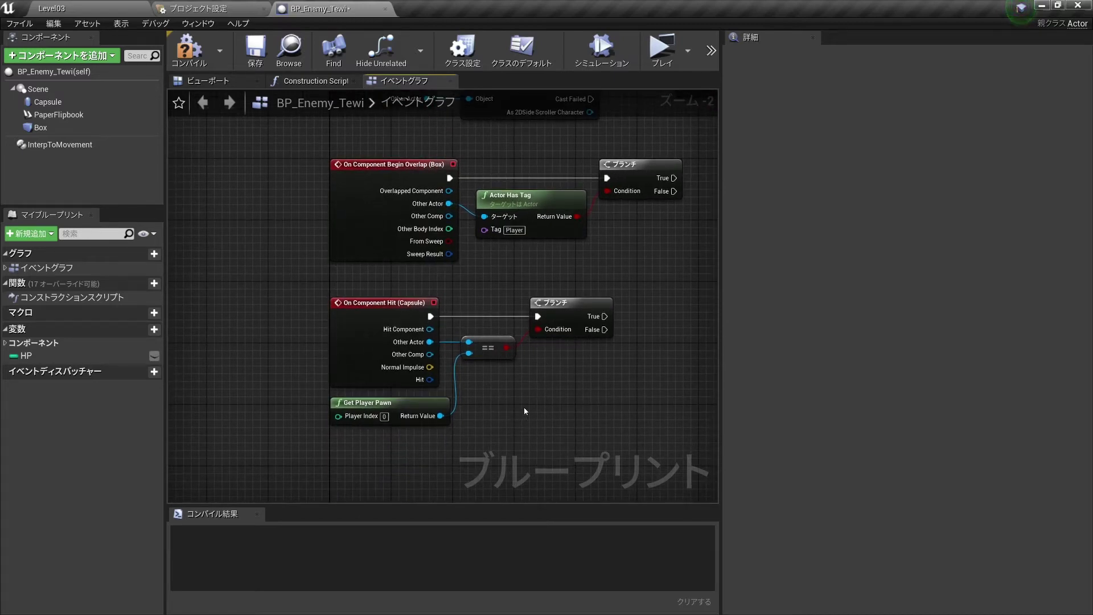
Nudge Get Player Pawn upward and box-select the overlap, hit and branch nodes to check layout
left_click_drag(423, 404, 423, 397)
left_click(579, 393)
scroll(582, 381, "down", 1)
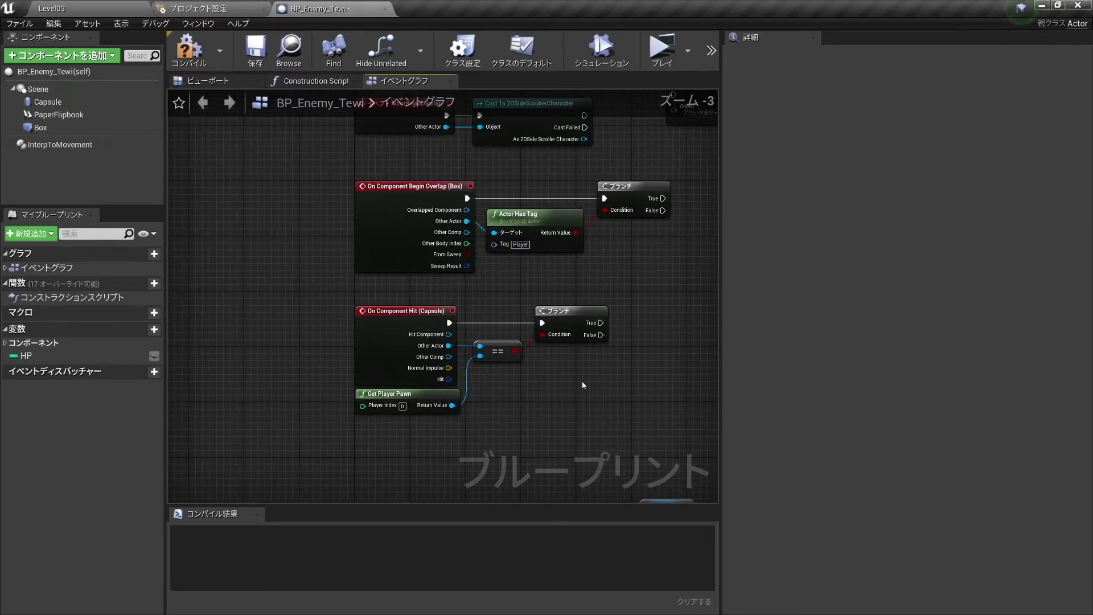
scroll(582, 381, "down", 1)
scroll(582, 361, "up", 1)
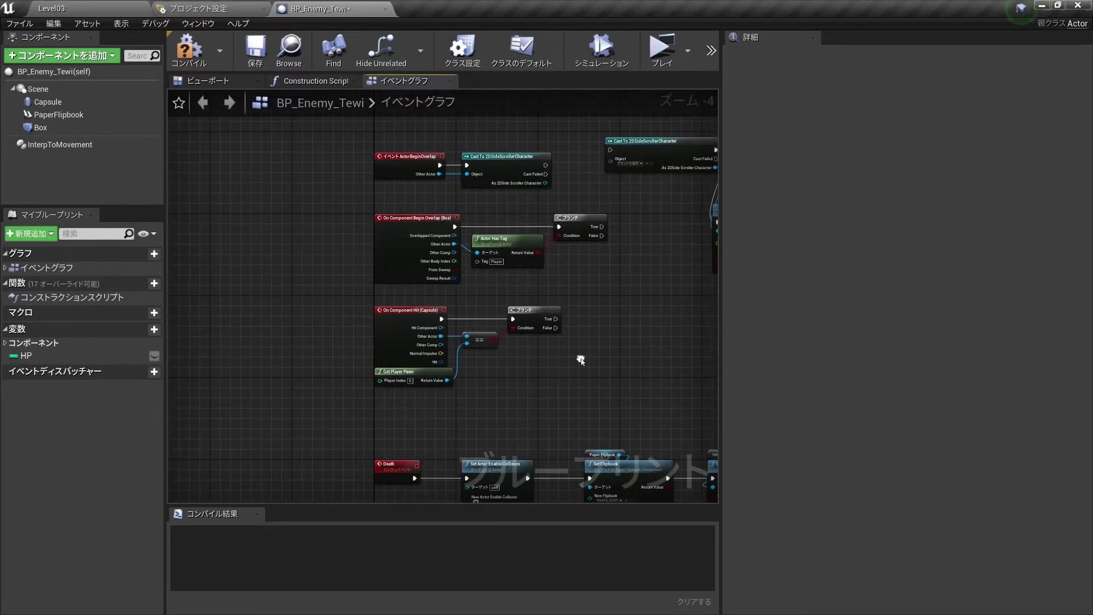
scroll(555, 344, "up", 1)
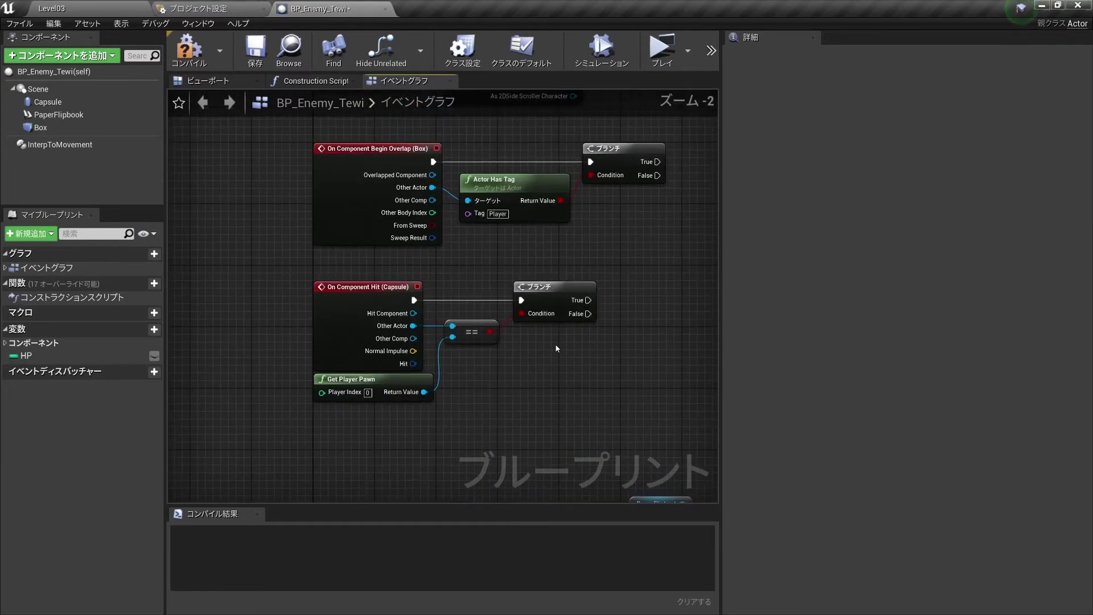
scroll(555, 343, "down", 2)
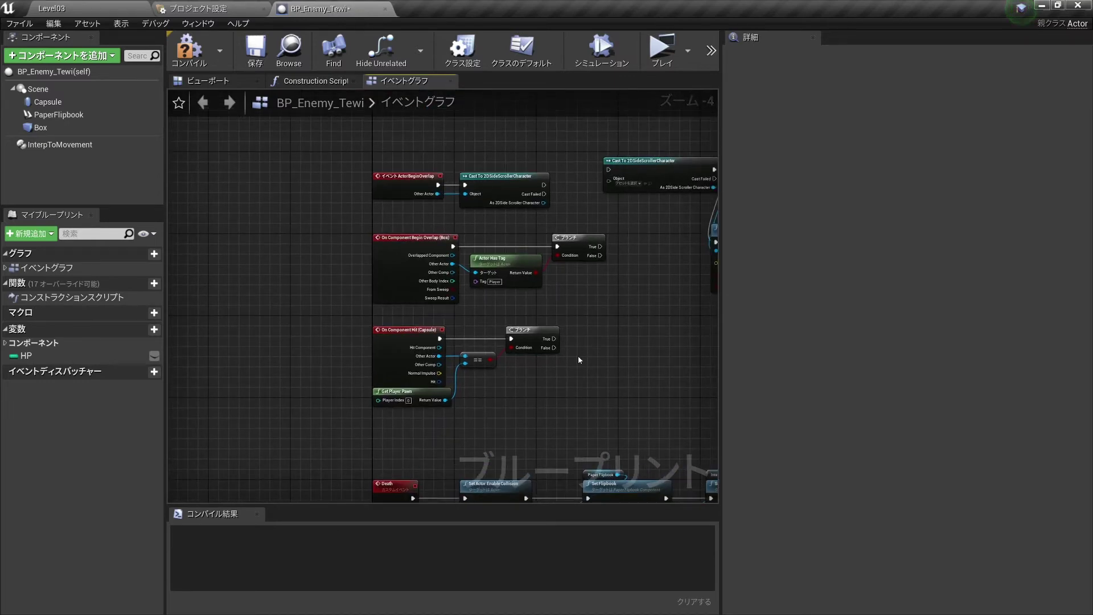
left_click_drag(551, 398, 370, 228)
scroll(367, 291, "up", 2)
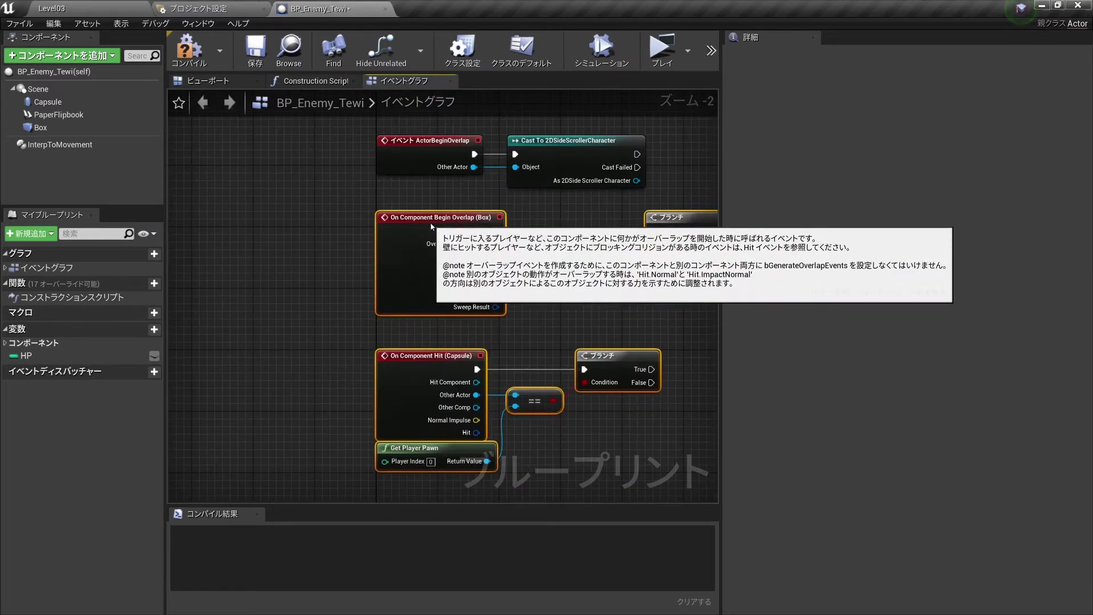
right_click_drag(550, 285, 508, 237)
left_click_drag(626, 424, 355, 302)
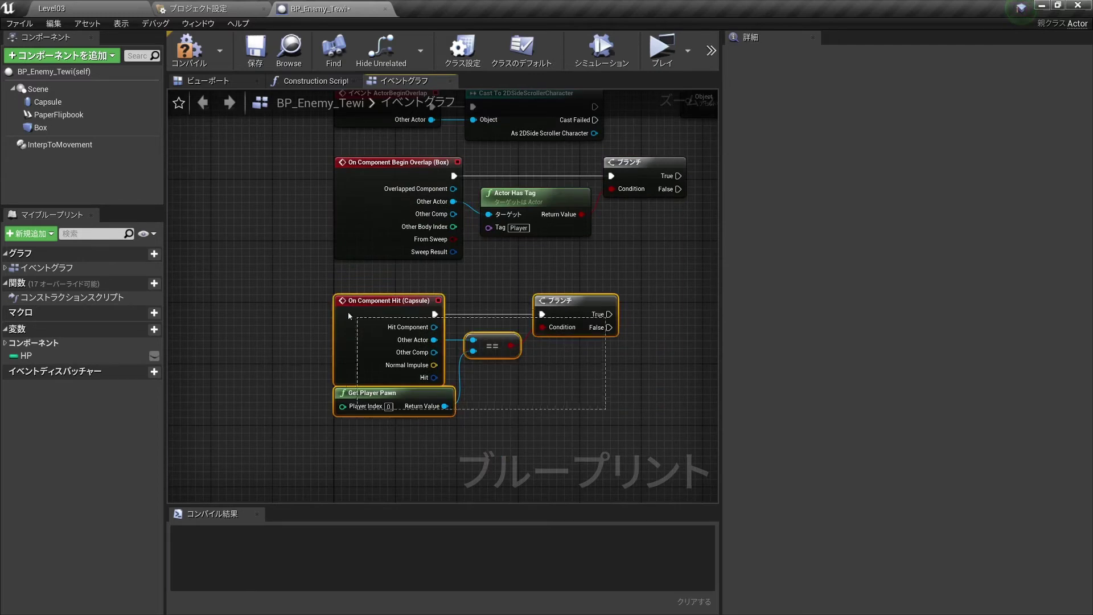
left_click(608, 379)
scroll(598, 373, "down", 2)
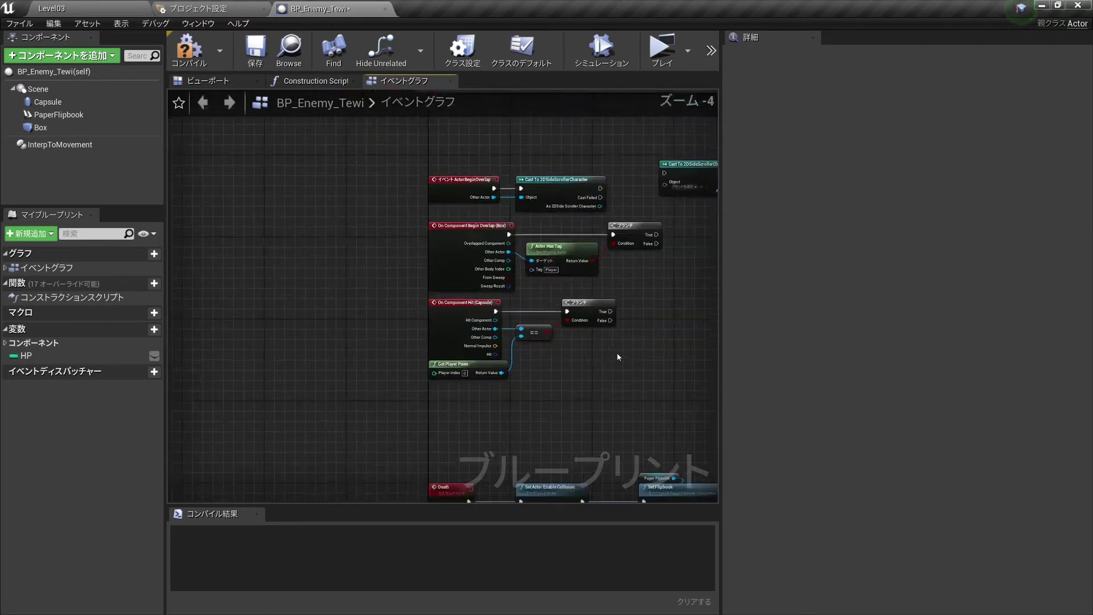
scroll(591, 371, "down", 1)
scroll(590, 367, "up", 1)
scroll(581, 291, "up", 1)
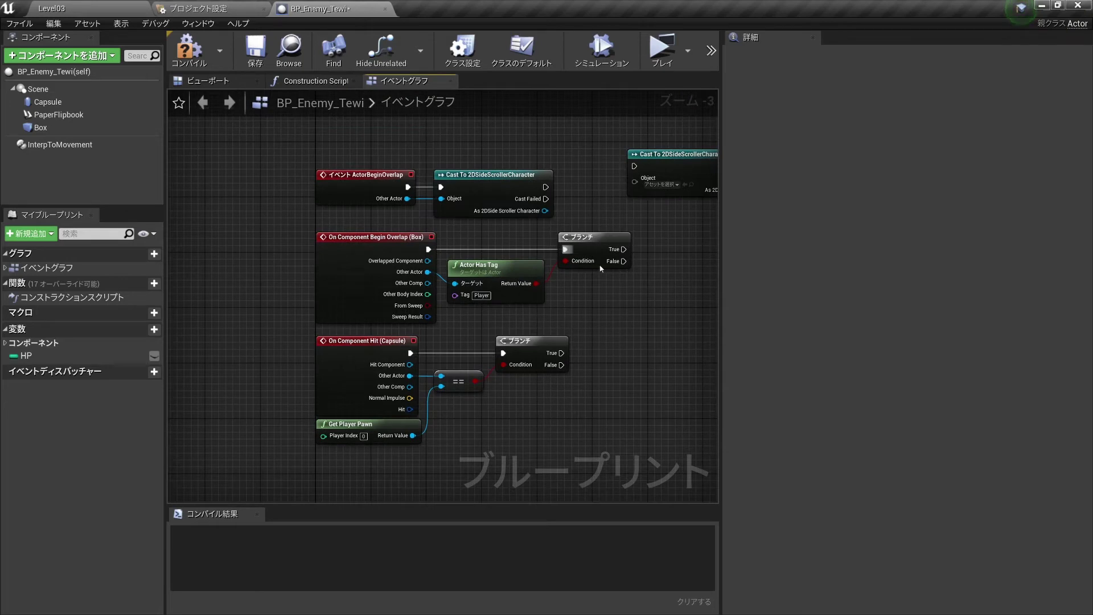
scroll(601, 268, "up", 1)
scroll(581, 234, "up", 1)
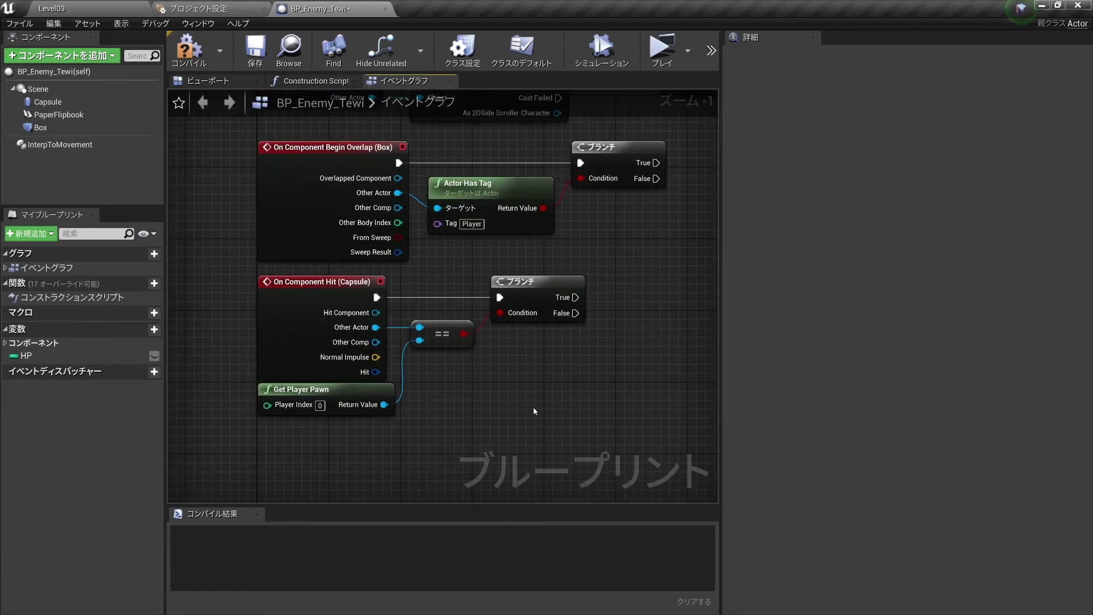
scroll(583, 359, "down", 2)
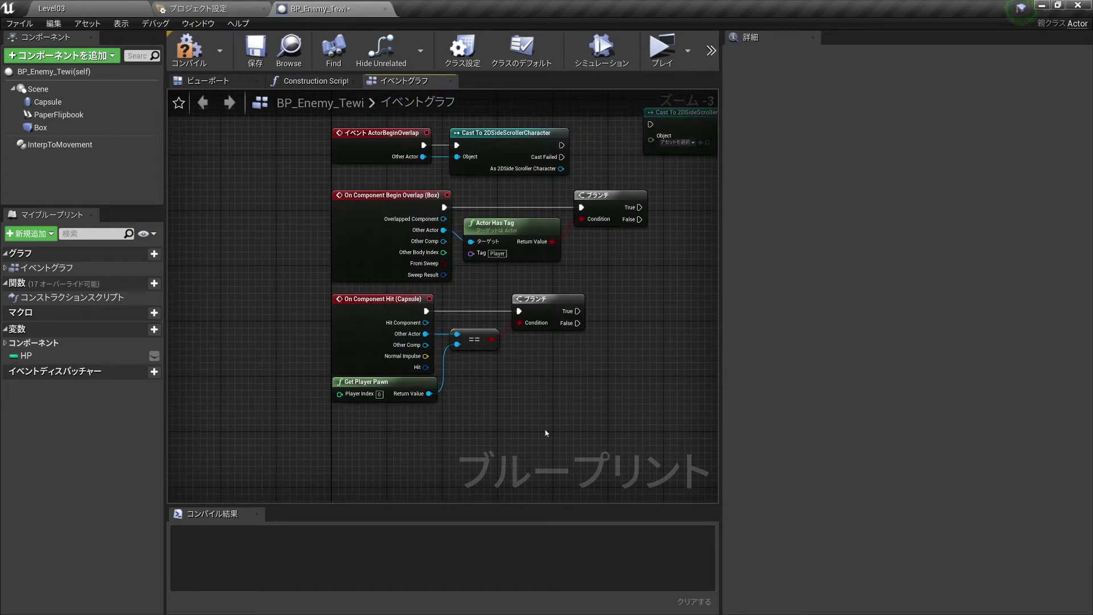
Shift the Cast To 2DSideScrollerCharacter and Launch Character nodes further right
right_click_drag(603, 375, 542, 360)
scroll(542, 360, "down", 1)
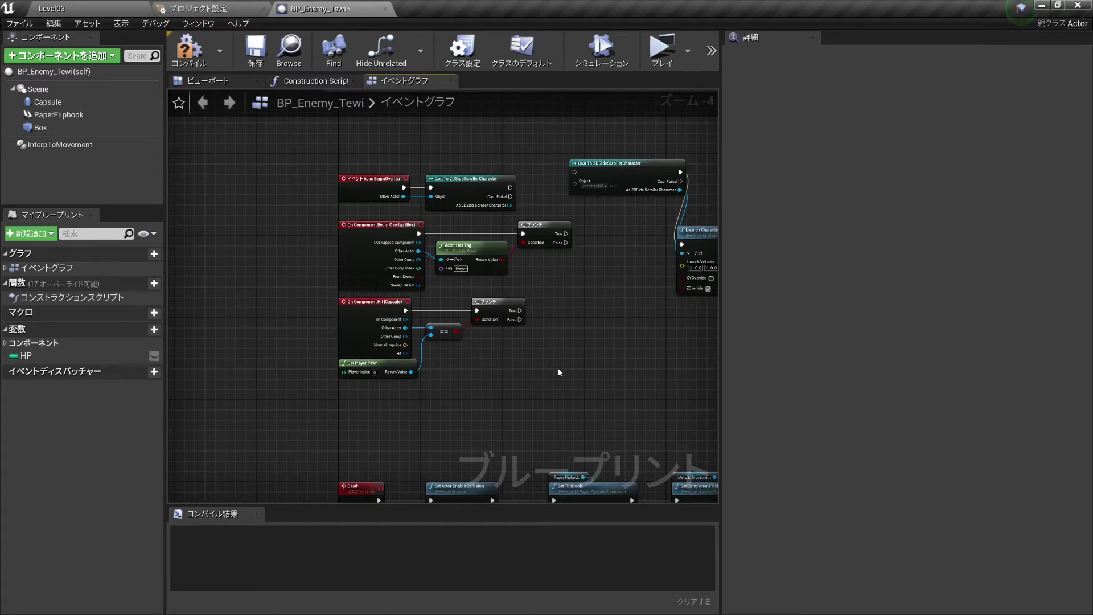
scroll(542, 366, "down", 1)
right_click_drag(518, 344, 454, 274)
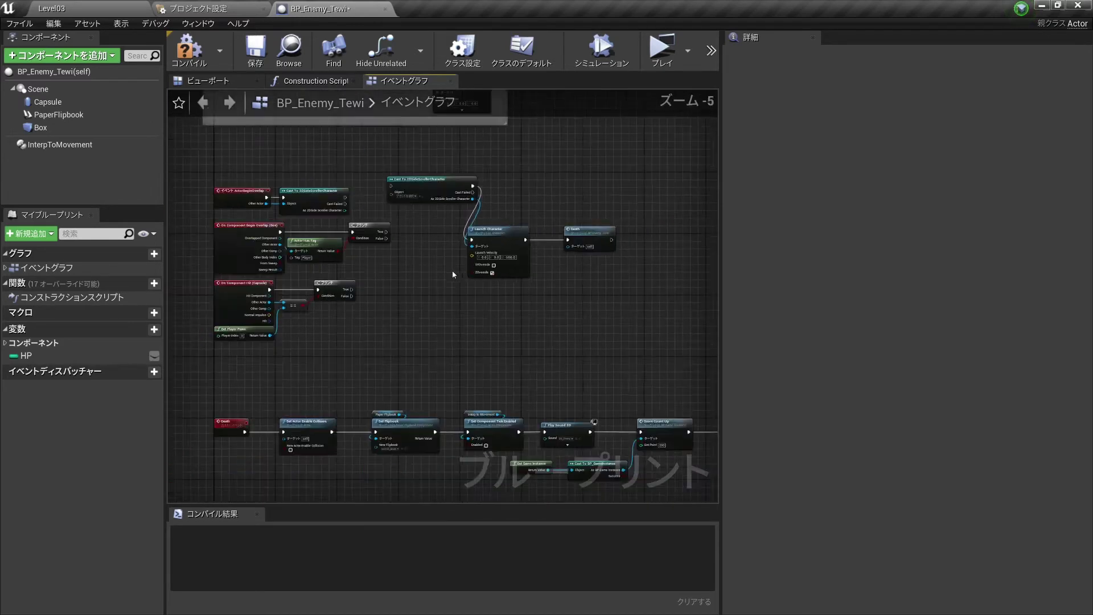
mouse_move(633, 305)
left_mouse_down()
mouse_move(415, 152)
mouse_move(614, 181)
left_mouse_up()
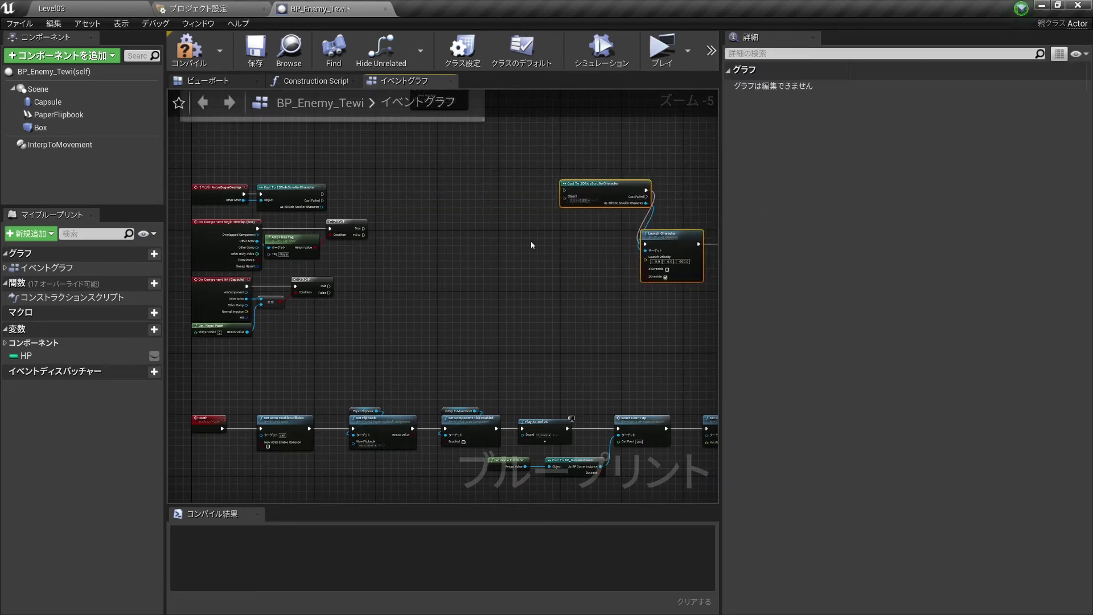
right_click_drag(531, 245, 690, 193)
scroll(490, 262, "up", 2)
right_click_drag(512, 310, 630, 359)
scroll(512, 310, "down", 1)
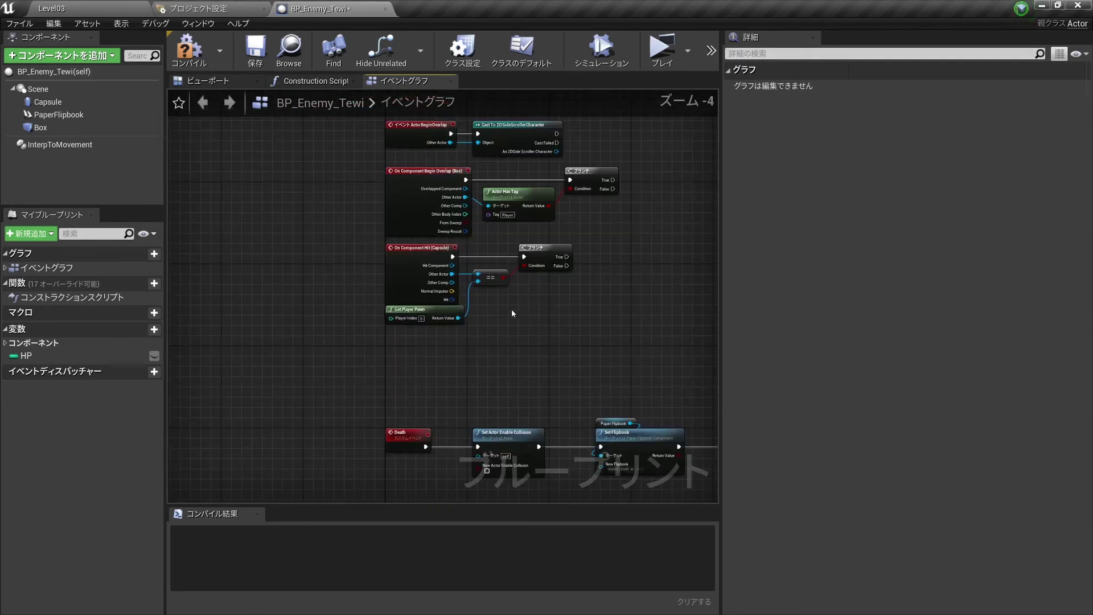
right_click_drag(535, 282, 542, 334)
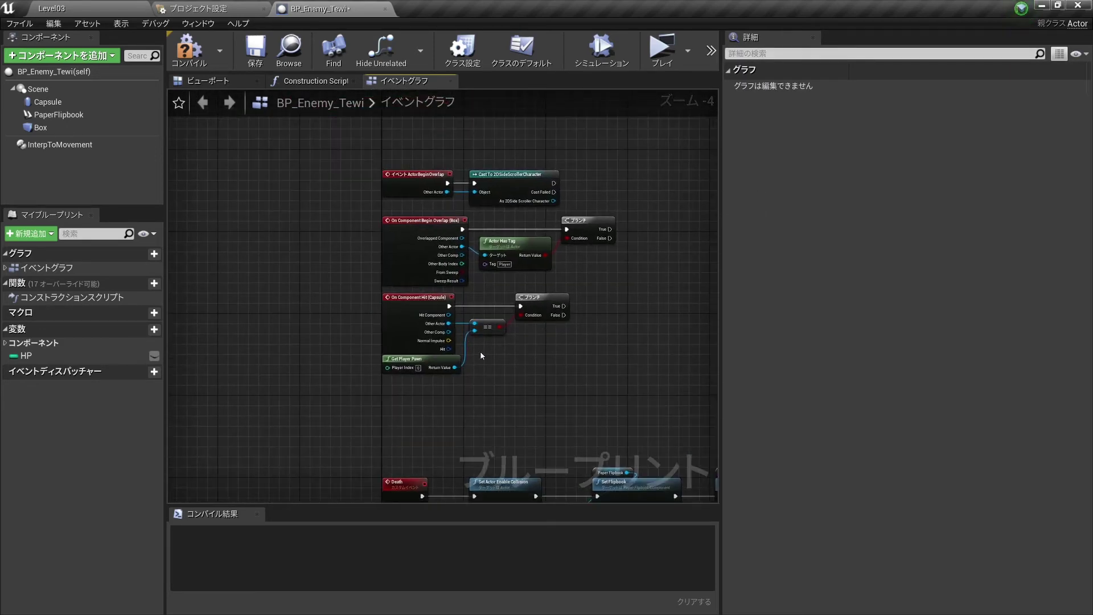
right_click_drag(481, 356, 480, 329)
scroll(480, 329, "down", 2)
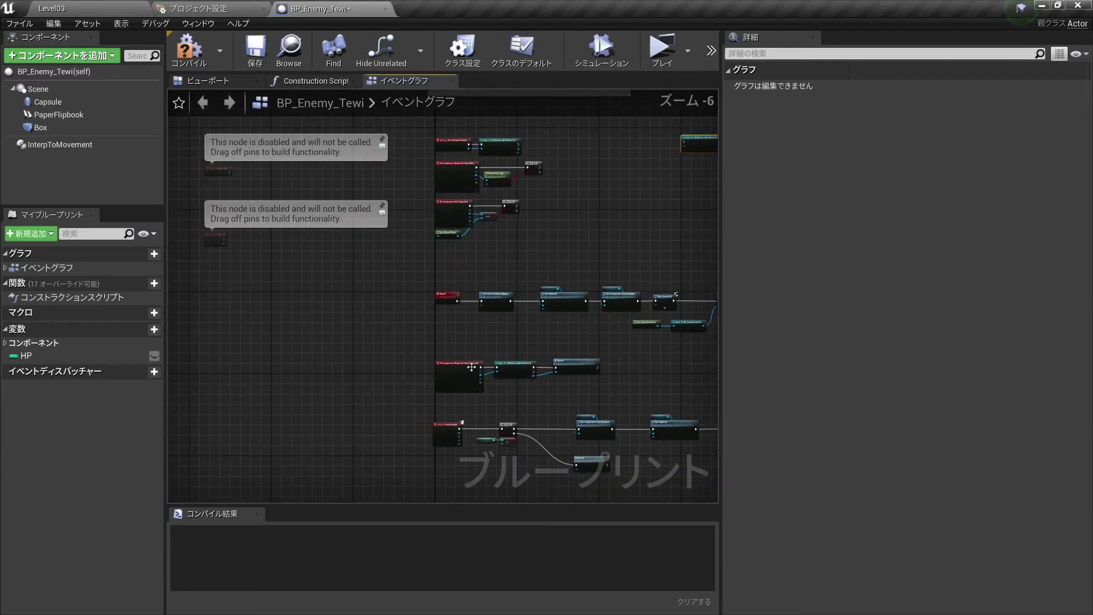
scroll(471, 367, "up", 4)
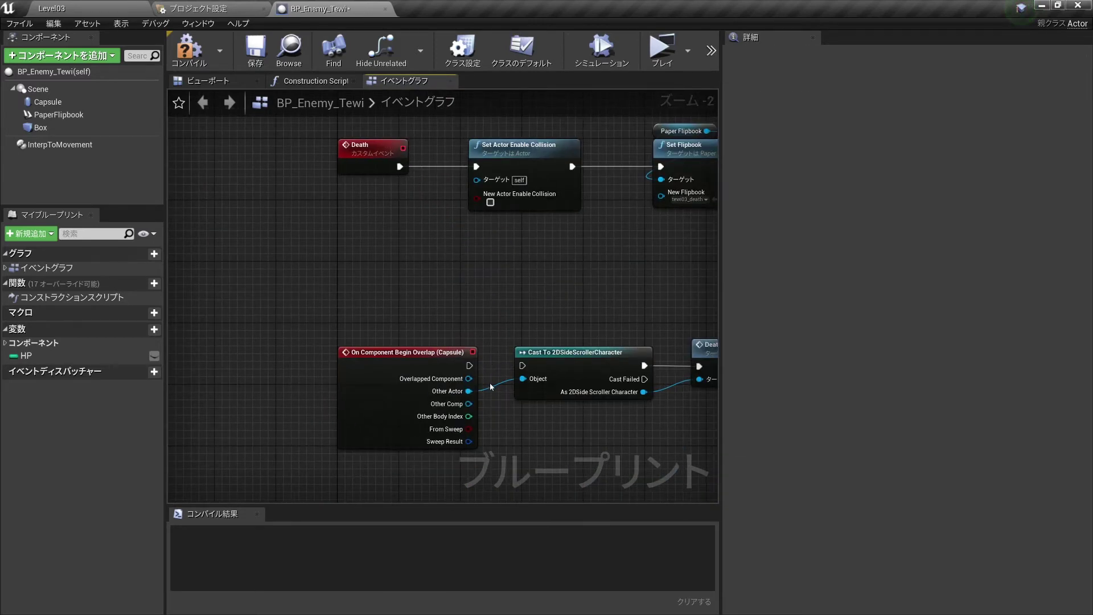
Break the capsule overlap's Other Actor wire and move that event beneath Get Player Pawn
left_click(468, 391, "alt")
scroll(493, 387, "down", 2)
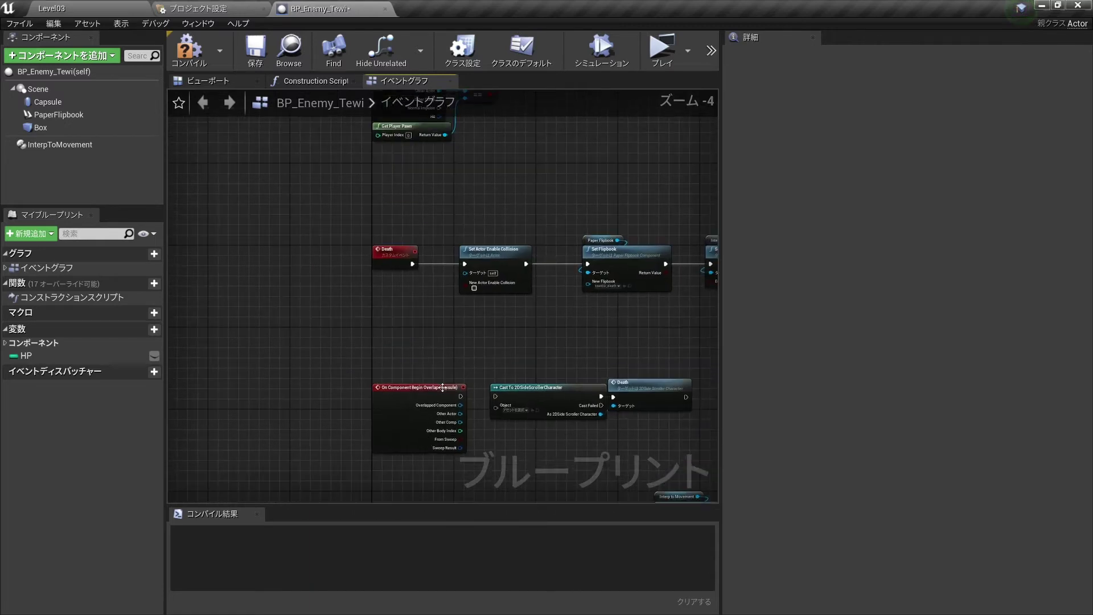
left_click_drag(467, 401, 444, 182)
scroll(461, 185, "up", 3)
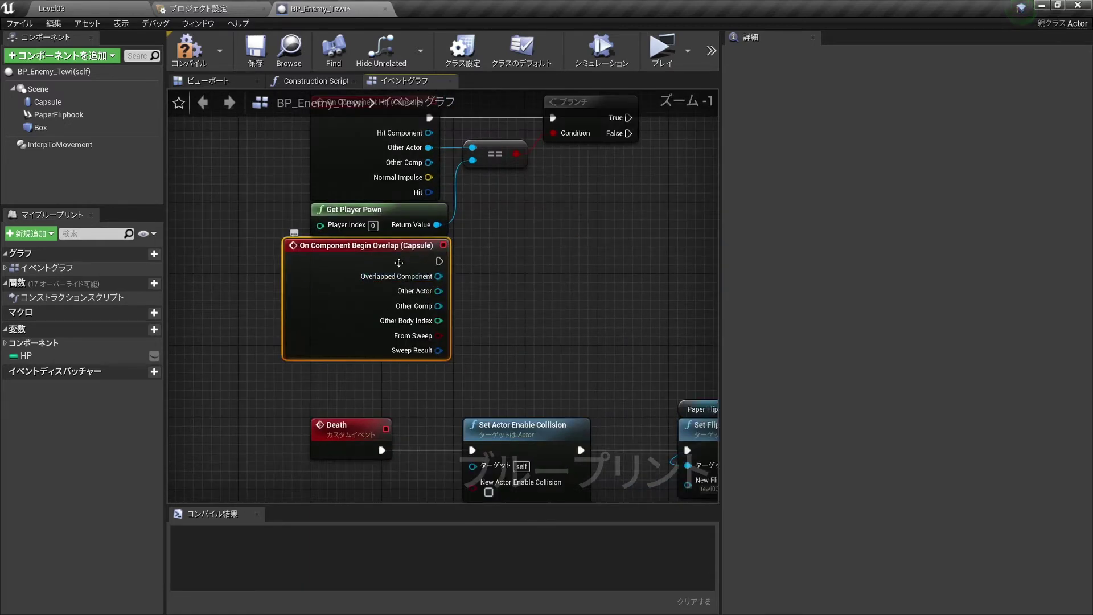
right_click_drag(429, 267, 433, 330)
scroll(469, 298, "up", 1)
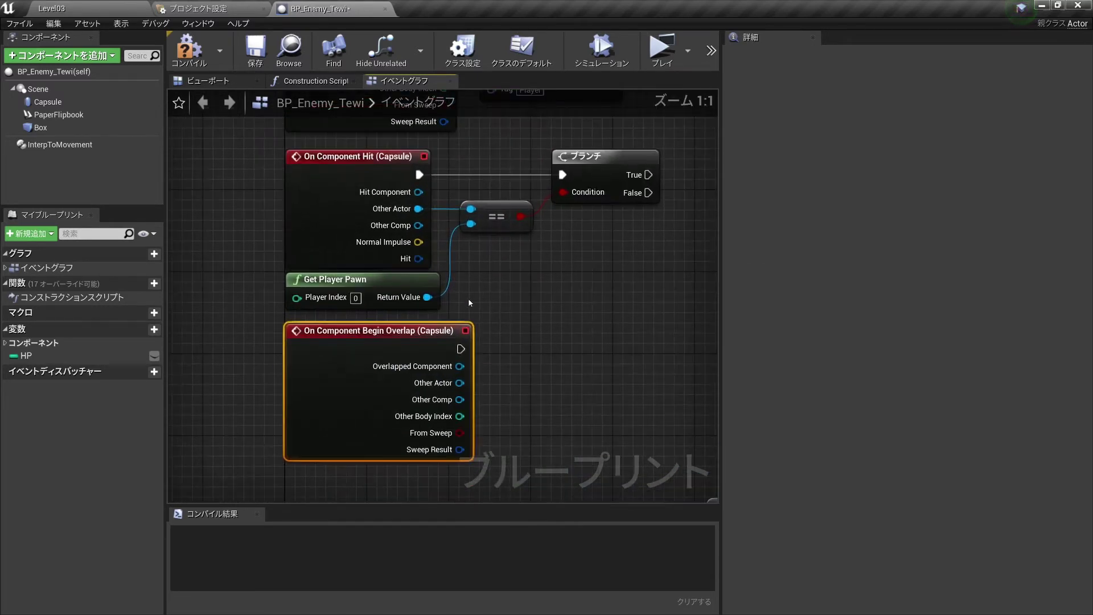
right_click_drag(573, 214, 509, 209)
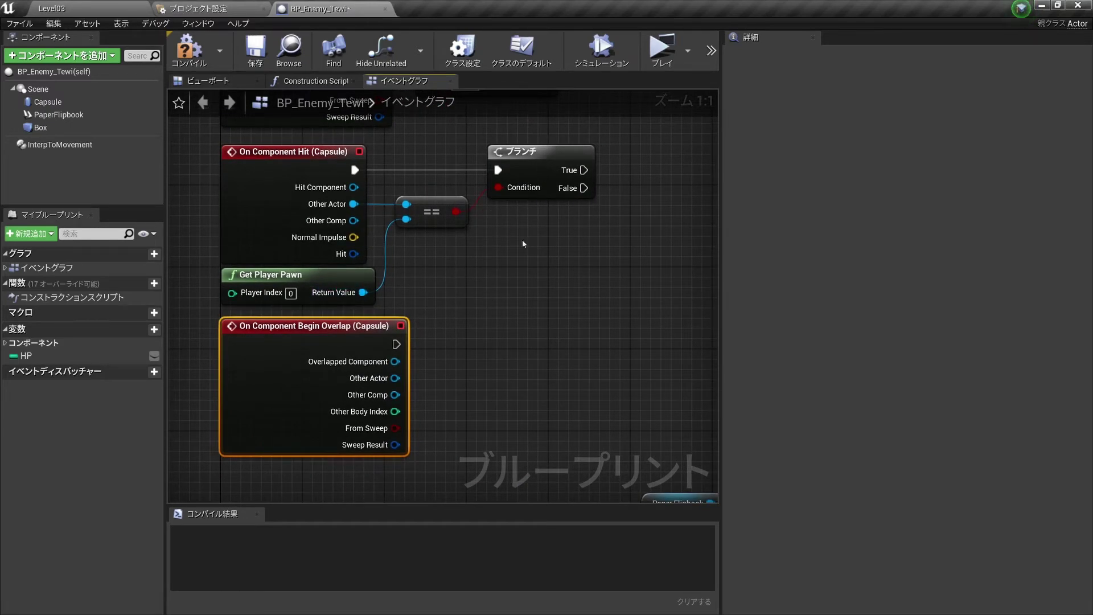
right_click_drag(524, 244, 542, 309)
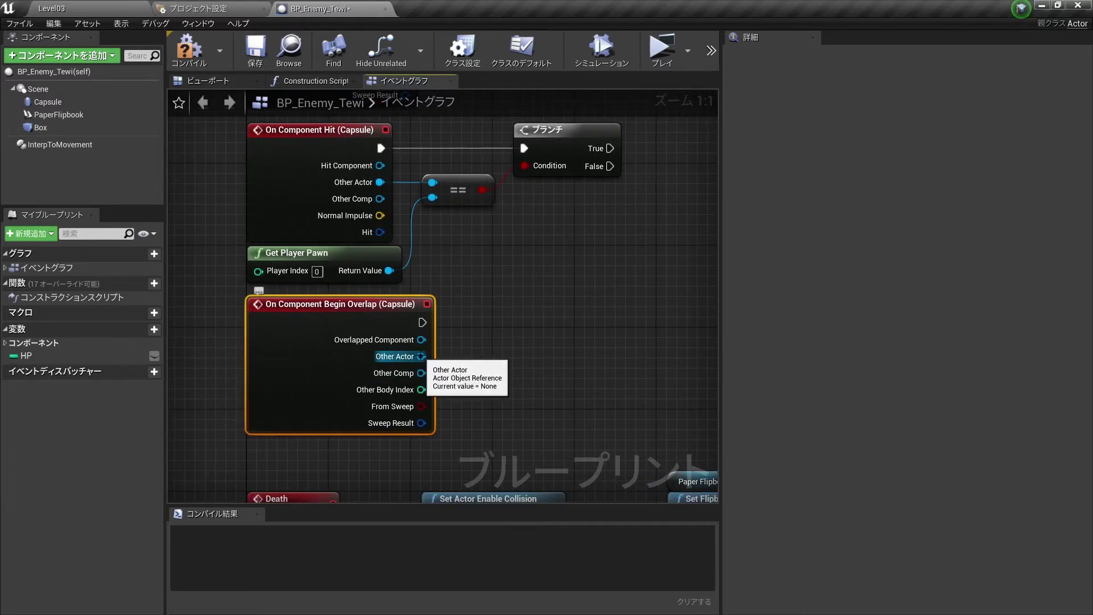
Add an Apply Damage node from the capsule overlap's Other Actor, wired as Damaged Actor
left_click_drag(422, 357, 491, 323)
type("da")
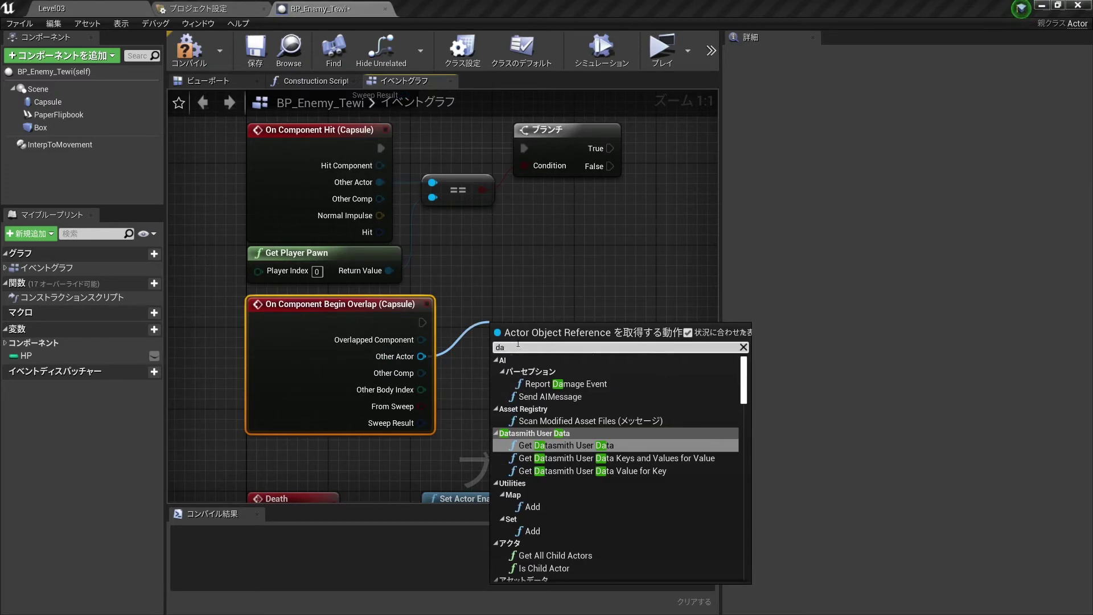
type("ma")
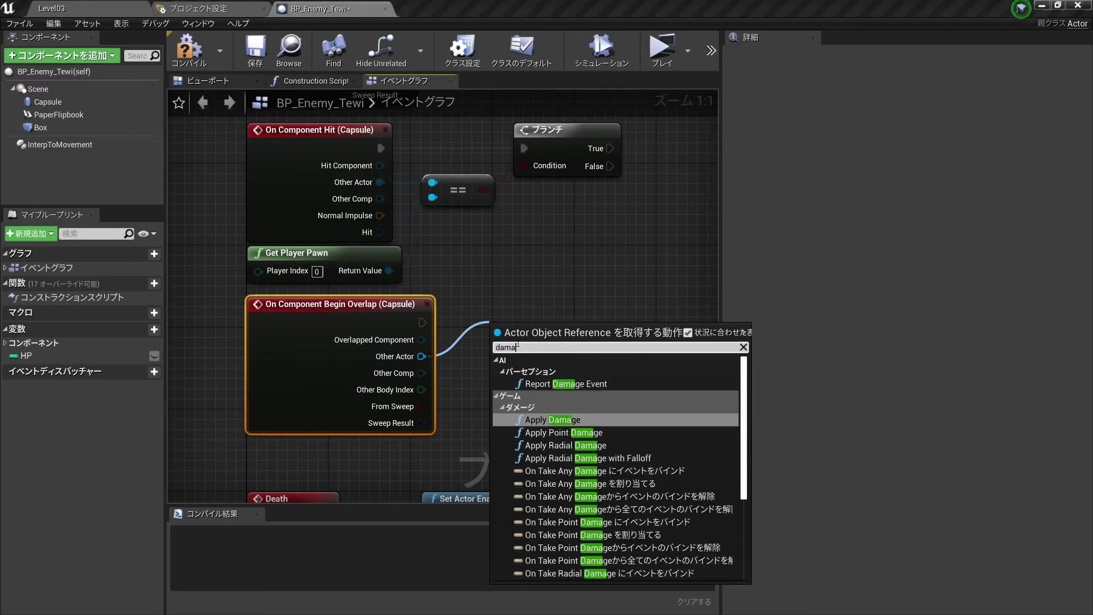
key("Return")
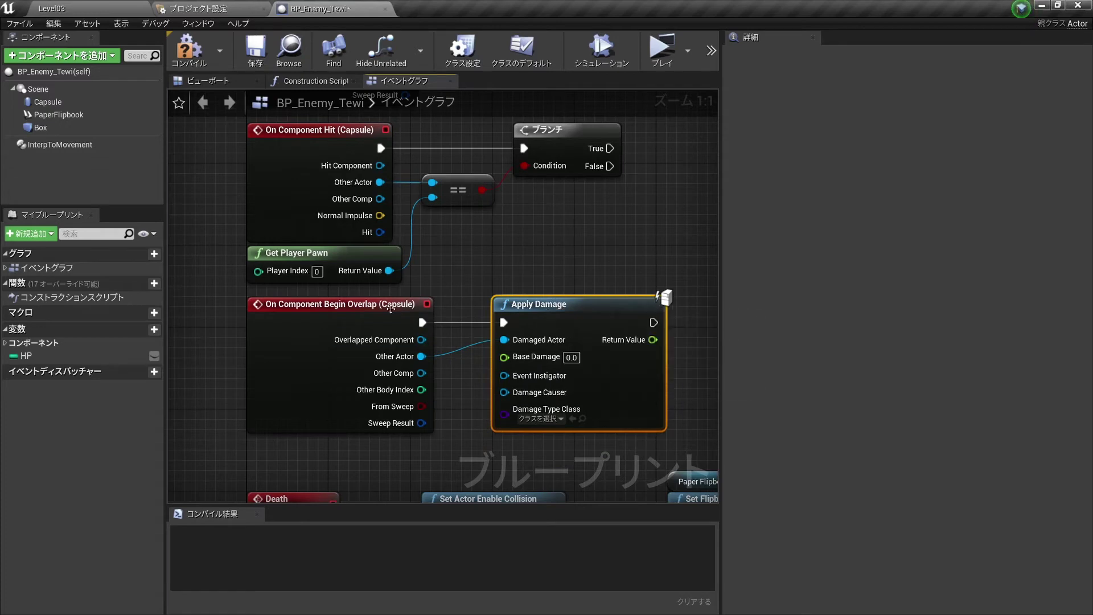
right_click_drag(458, 279, 478, 315)
scroll(479, 315, "down", 2)
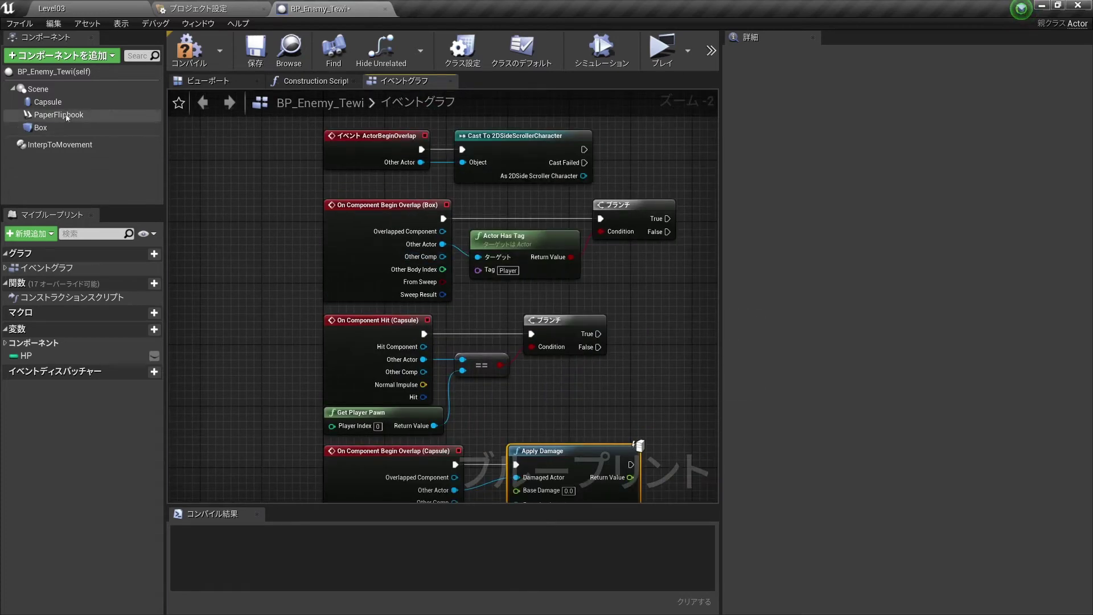
Select the Capsule component, then shift the Apply Damage node slightly left
left_click(48, 102)
scroll(901, 381, "down", 5)
scroll(867, 385, "down", 5)
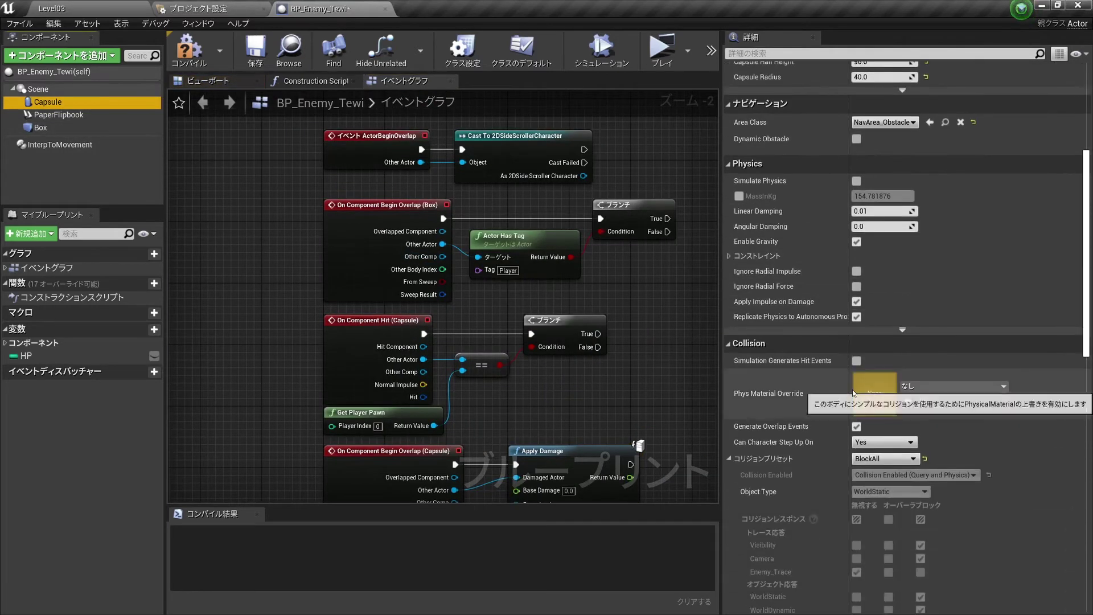
scroll(853, 390, "down", 2)
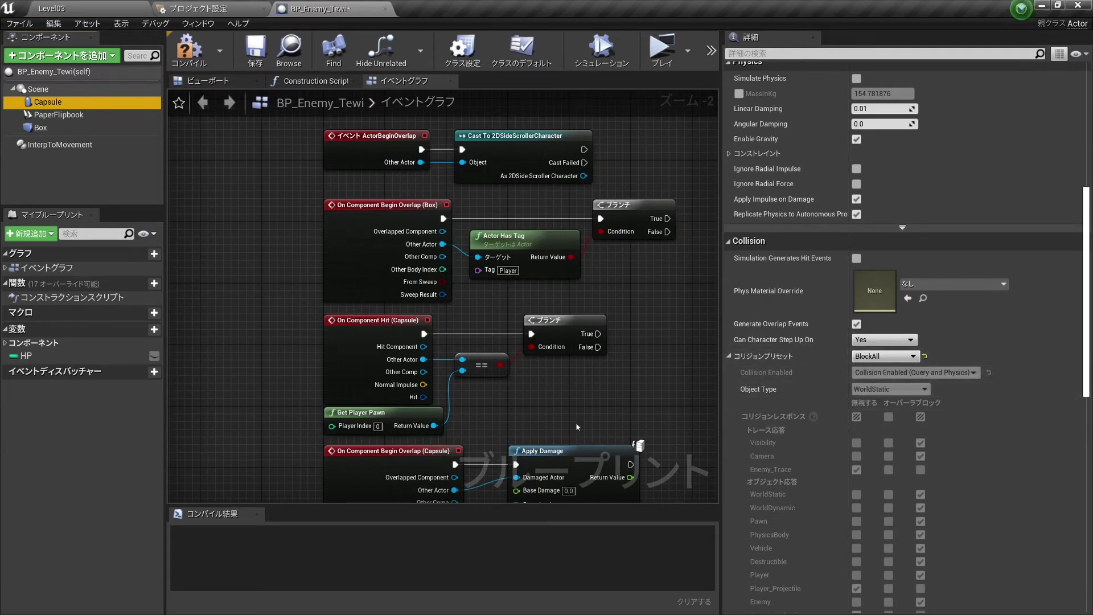
scroll(940, 521, "down", 3)
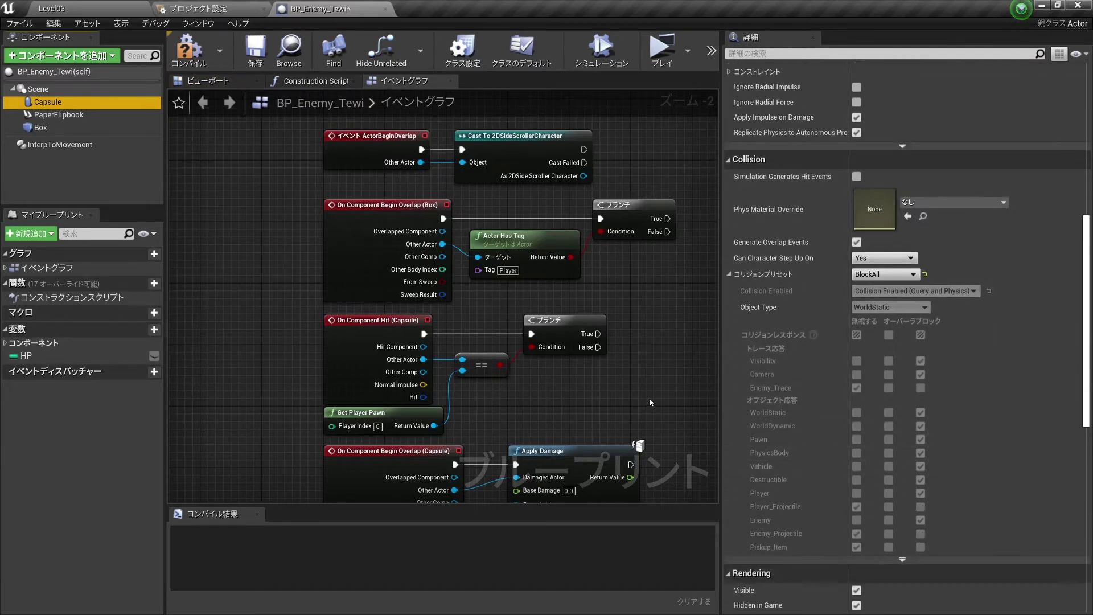
scroll(557, 449, "up", 2)
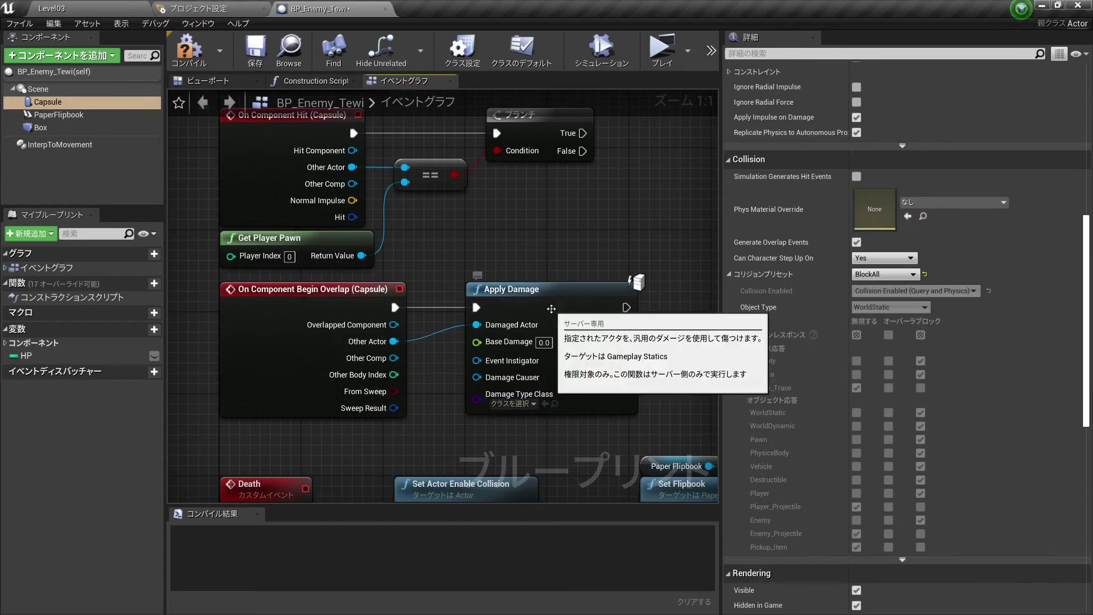
left_click_drag(543, 299, 510, 296)
Drop the Apply Damage node further left next to the capsule overlap event
left_click(422, 273)
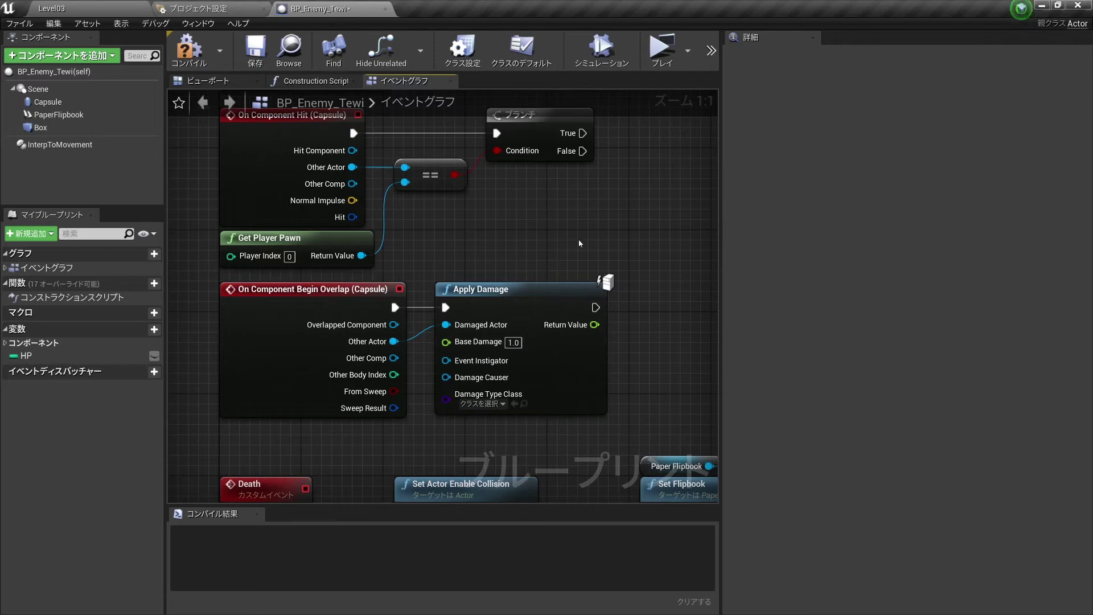
scroll(581, 242, "down", 1)
scroll(579, 238, "down", 1)
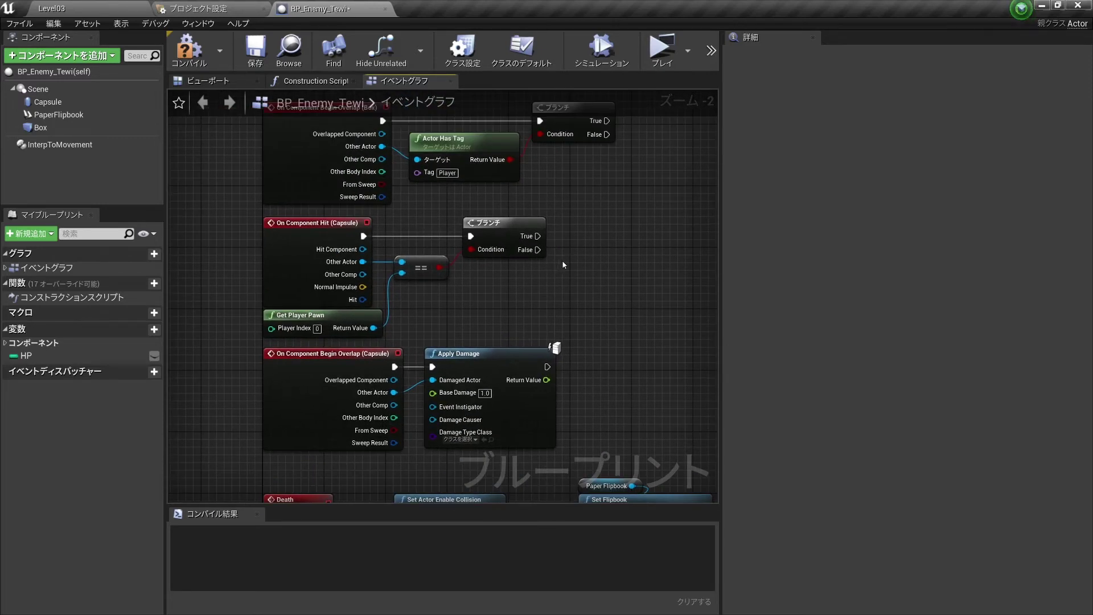
scroll(544, 287, "down", 1)
Pan and zoom across the event graph to bring the upper event nodes into view
right_click_drag(543, 287, 576, 275)
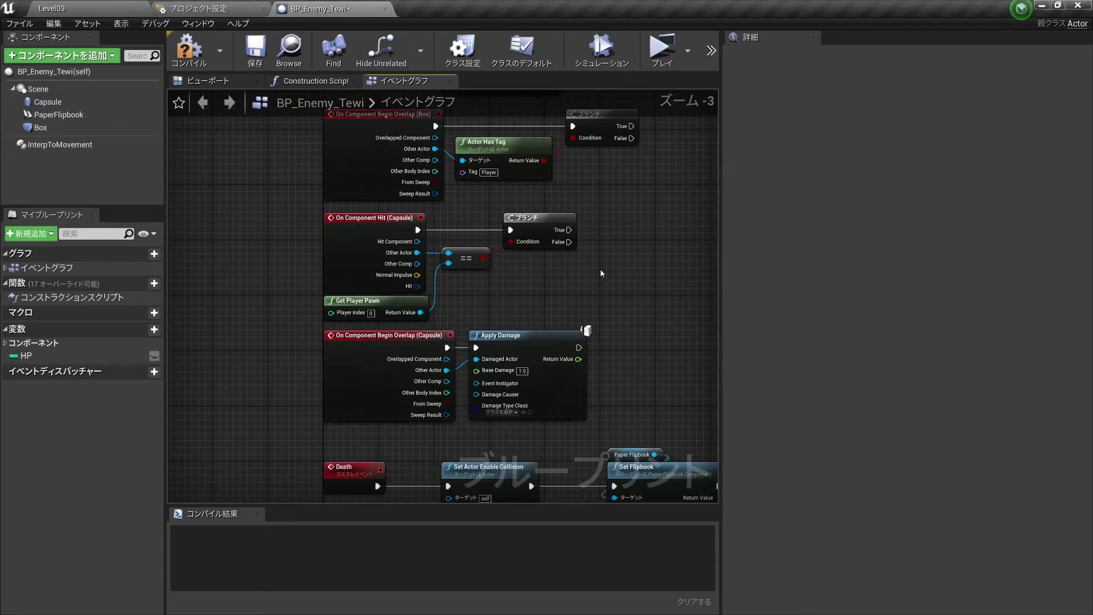
scroll(600, 273, "down", 1)
scroll(615, 319, "up", 1)
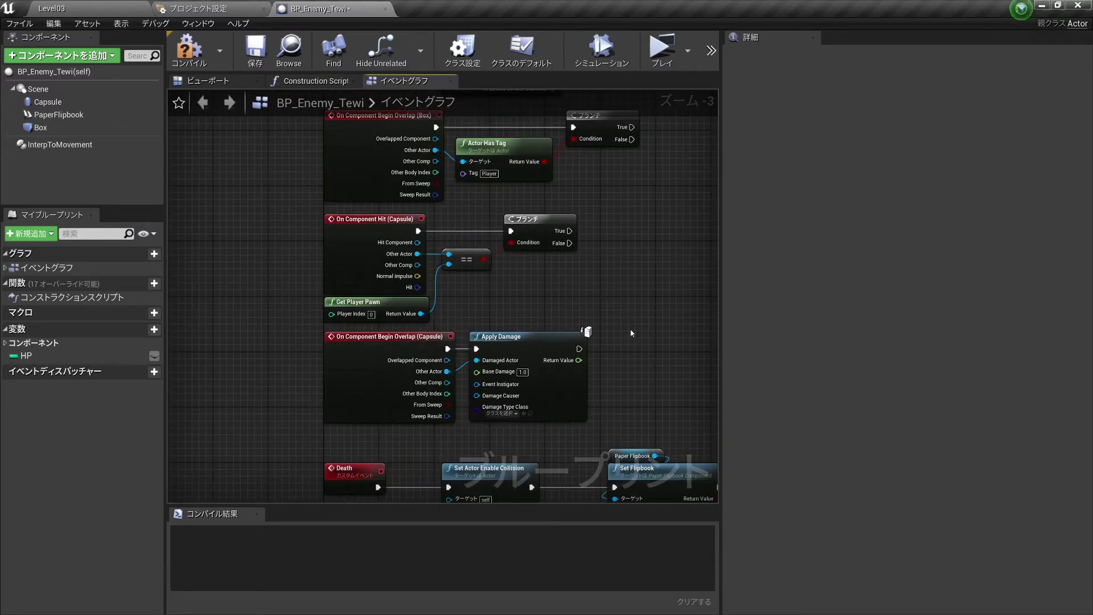
scroll(575, 322, "up", 1)
scroll(557, 331, "up", 1)
scroll(516, 328, "up", 1)
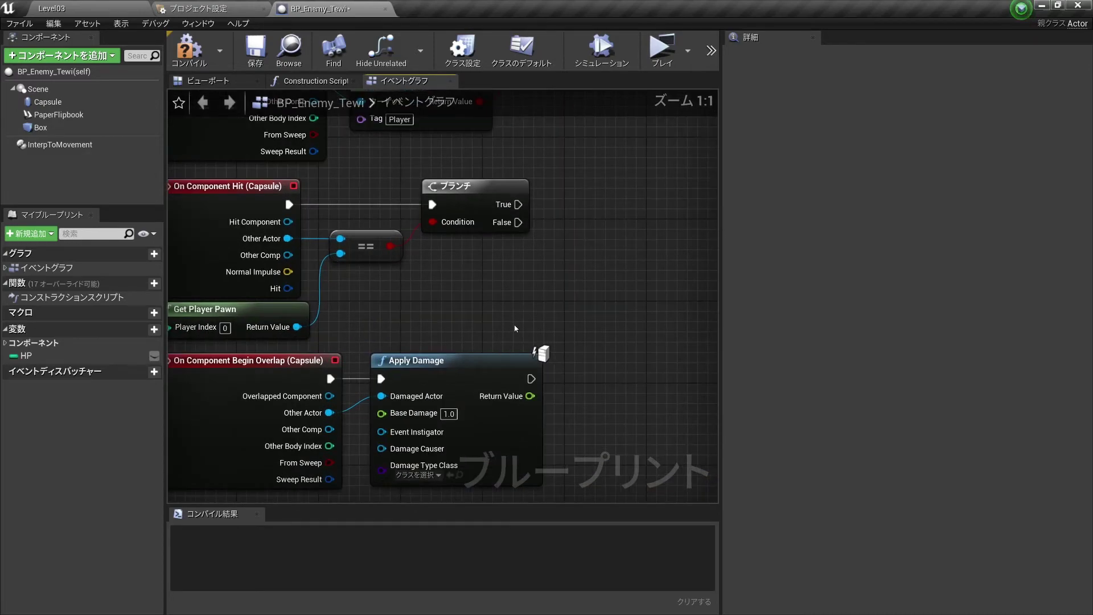
right_click_drag(505, 319, 460, 349)
scroll(460, 349, "down", 4)
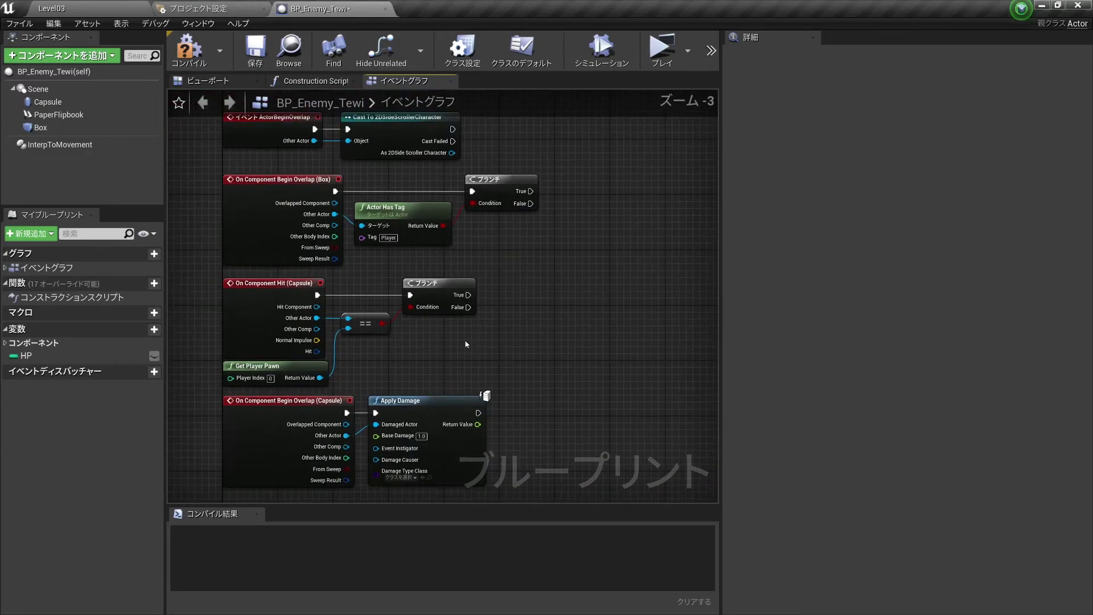
scroll(467, 344, "up", 2)
scroll(467, 344, "down", 2)
scroll(457, 325, "up", 4)
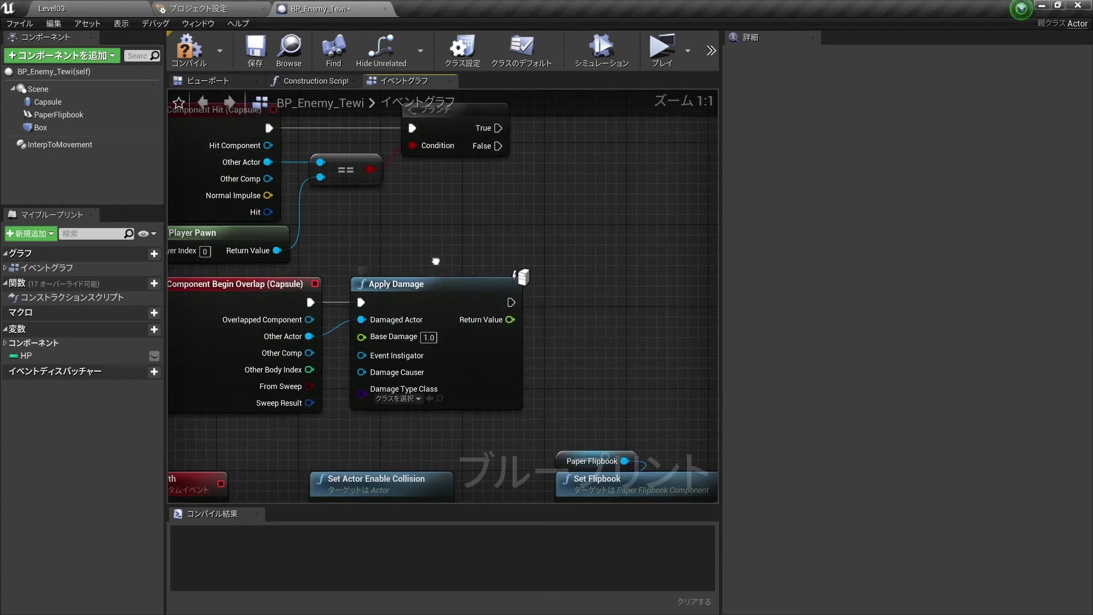
scroll(456, 325, "down", 2)
Duplicate the Apply Damage node and drive it from the hit Branch's True output
left_click(525, 338)
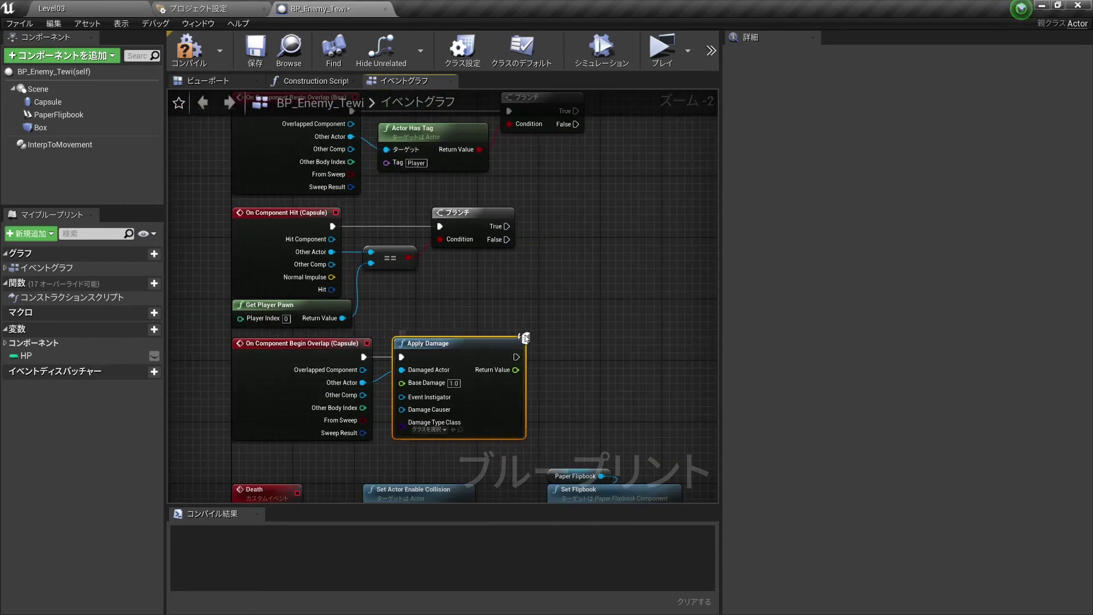
key("ctrl+c")
key("ctrl+v")
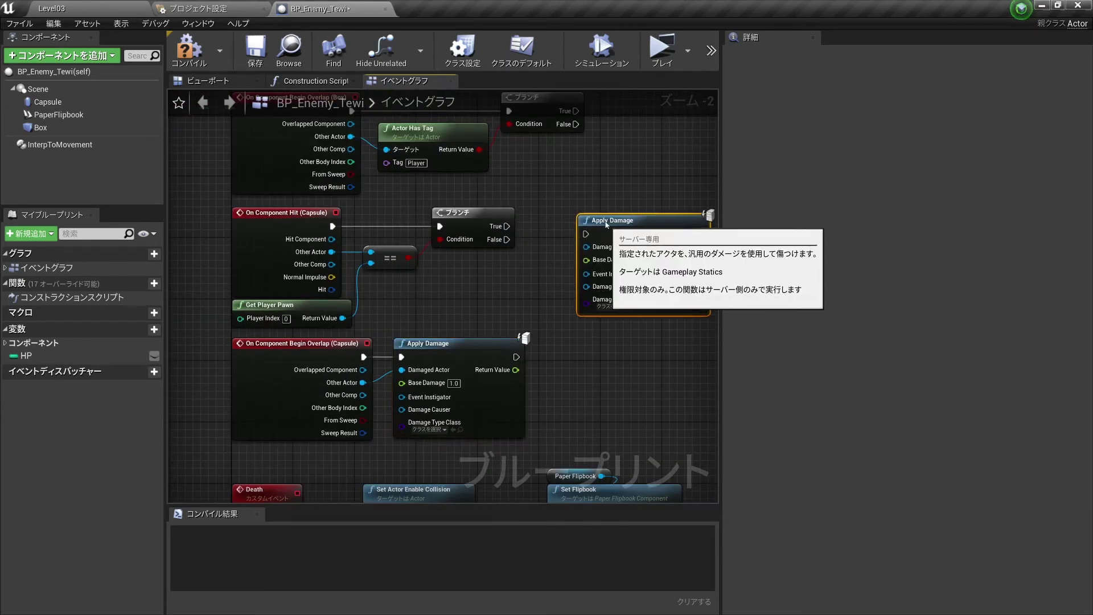
left_click_drag(507, 226, 571, 226)
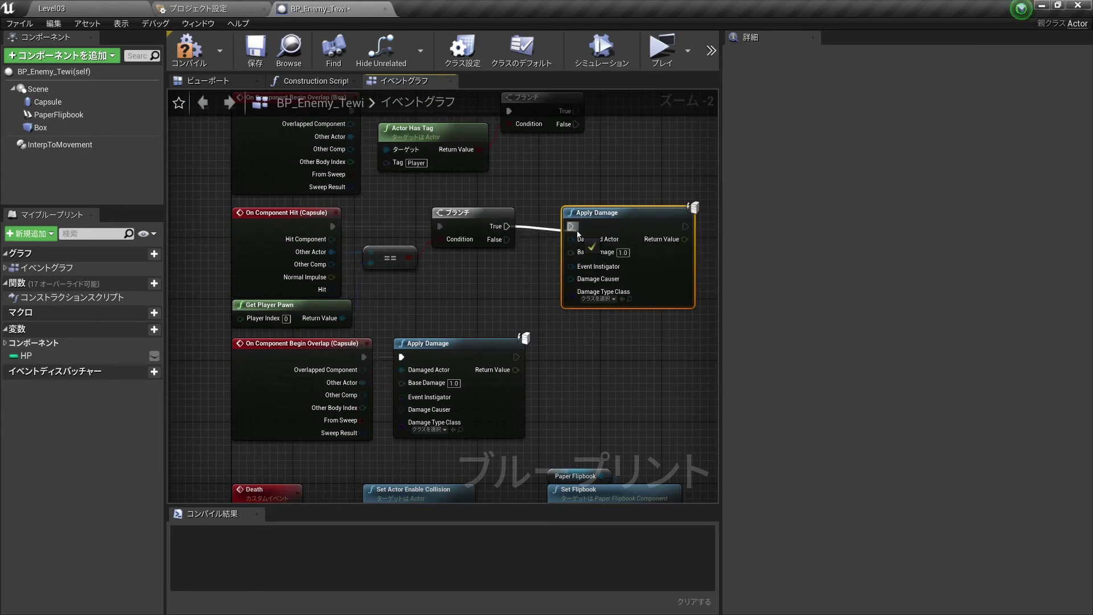
Wire Other Actor into the new Damaged Actor through two reroute points below the Branch
left_click_drag(332, 252, 573, 242)
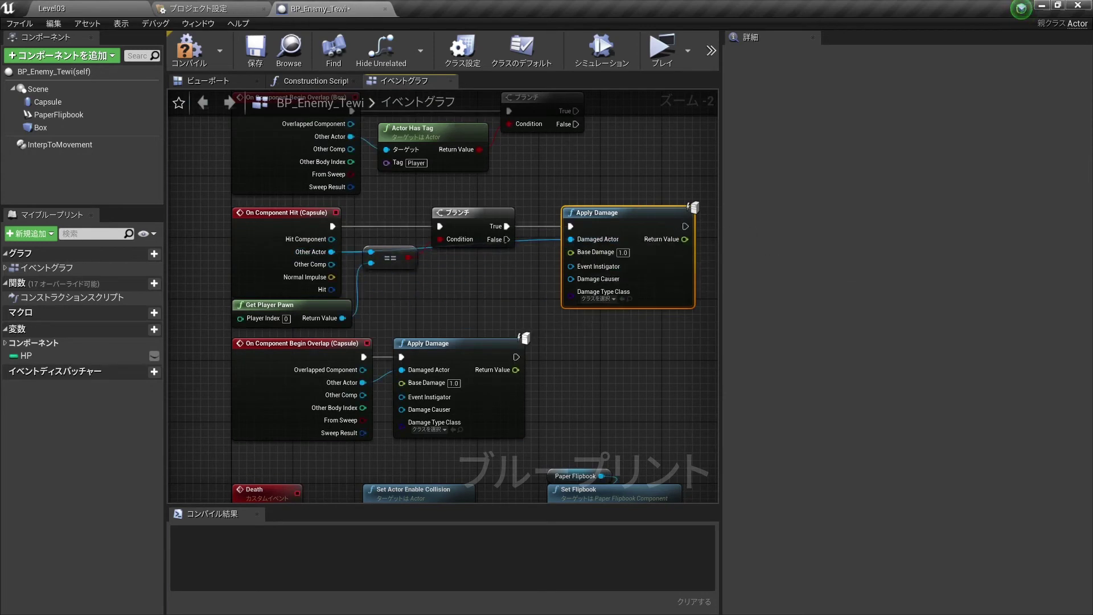
double_click(525, 244)
mouse_move(525, 245)
left_mouse_down()
mouse_move(518, 294)
mouse_move(397, 294)
left_mouse_up()
double_click(489, 288)
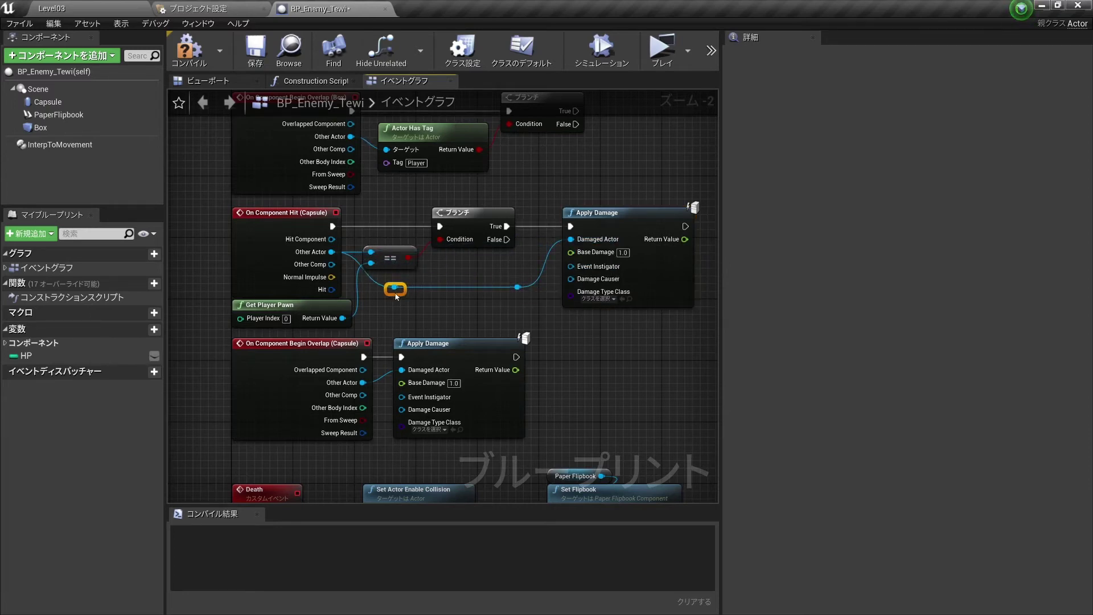
left_click(487, 293)
scroll(487, 294, "down", 2)
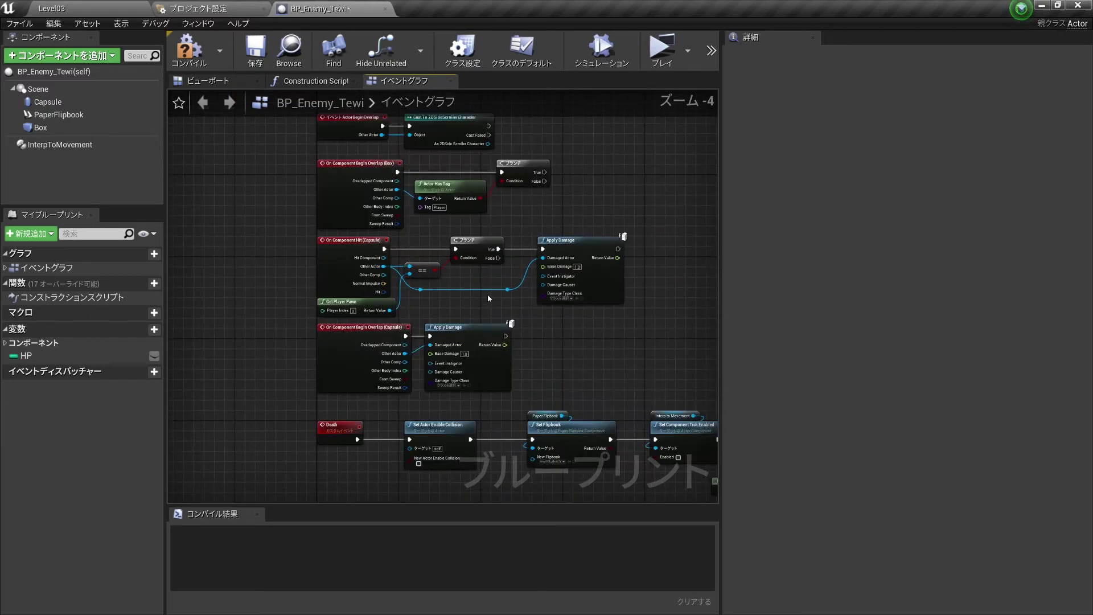
scroll(487, 294, "up", 1)
scroll(490, 303, "up", 1)
scroll(490, 302, "up", 1)
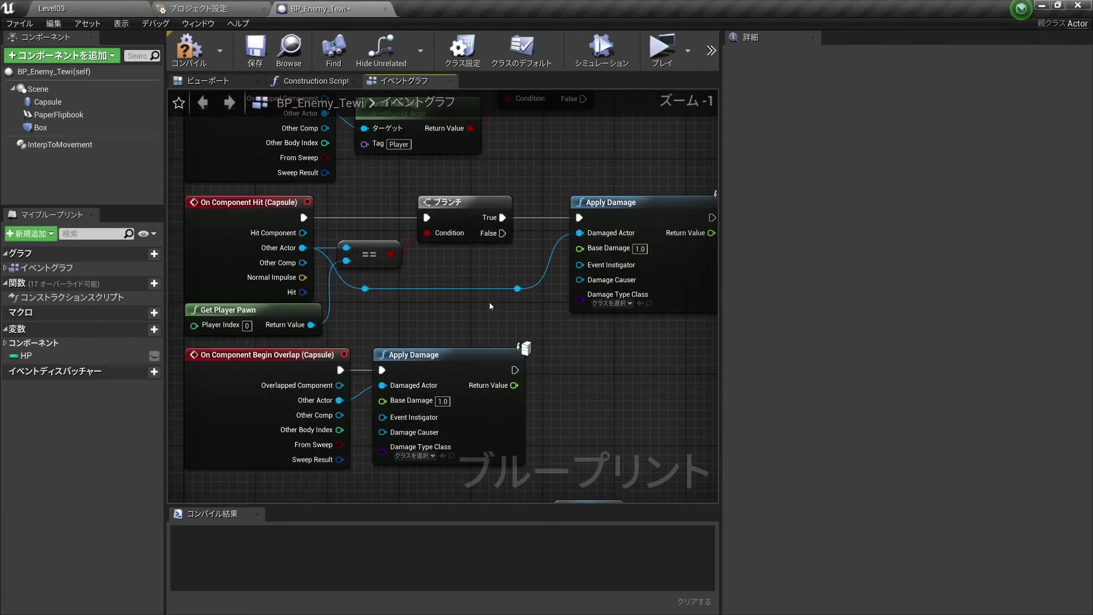
right_click_drag(491, 305, 550, 299)
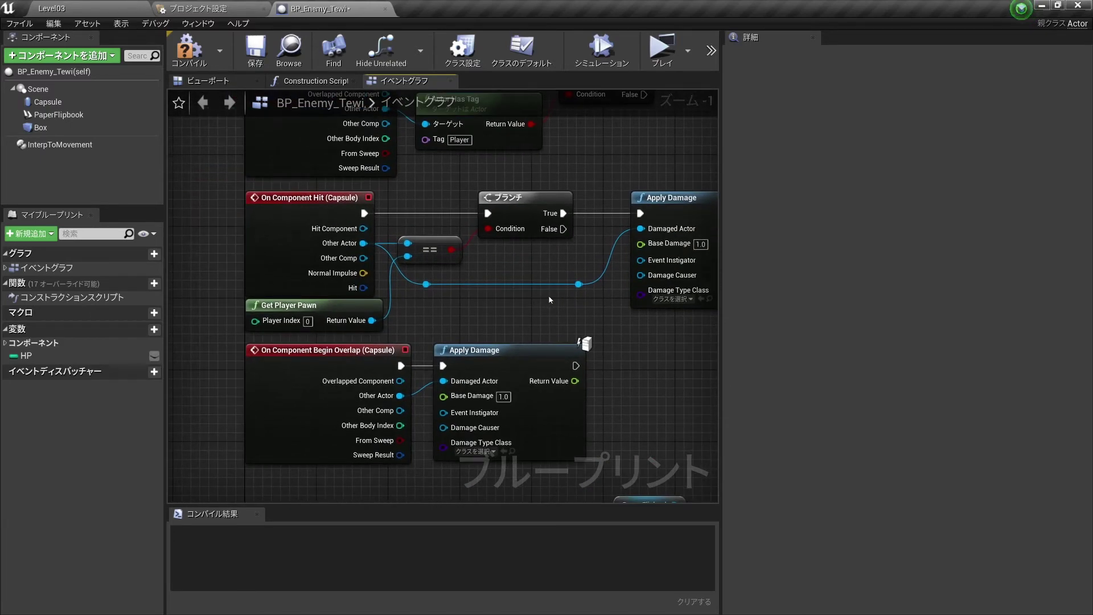
left_click(579, 284)
mouse_move(593, 292)
right_mouse_down()
mouse_move(526, 288)
mouse_move(547, 305)
right_mouse_up()
left_click(438, 301)
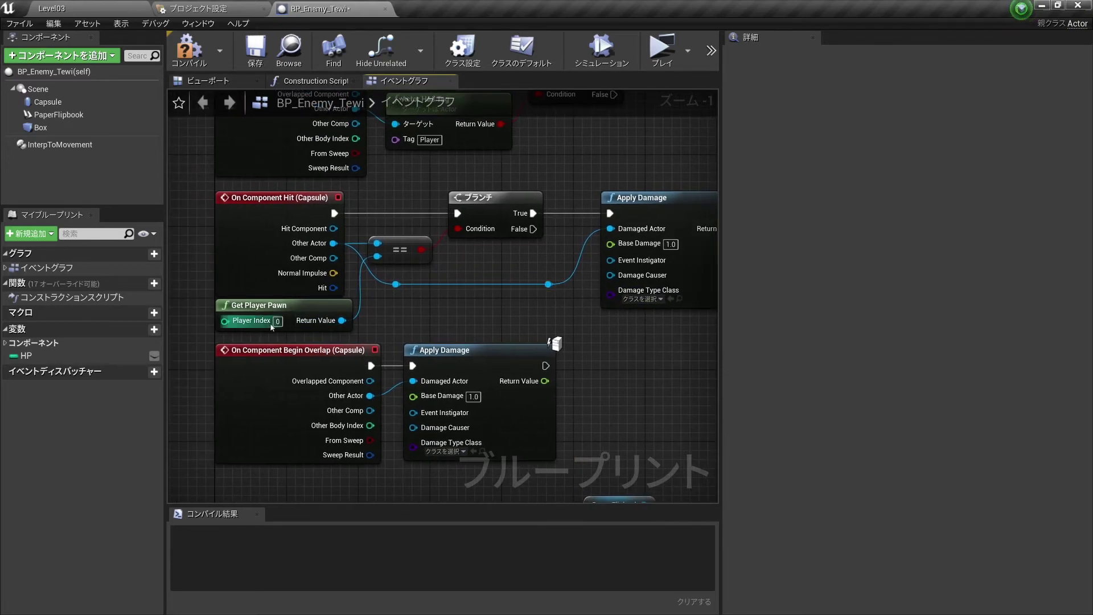
scroll(253, 320, "up", 1)
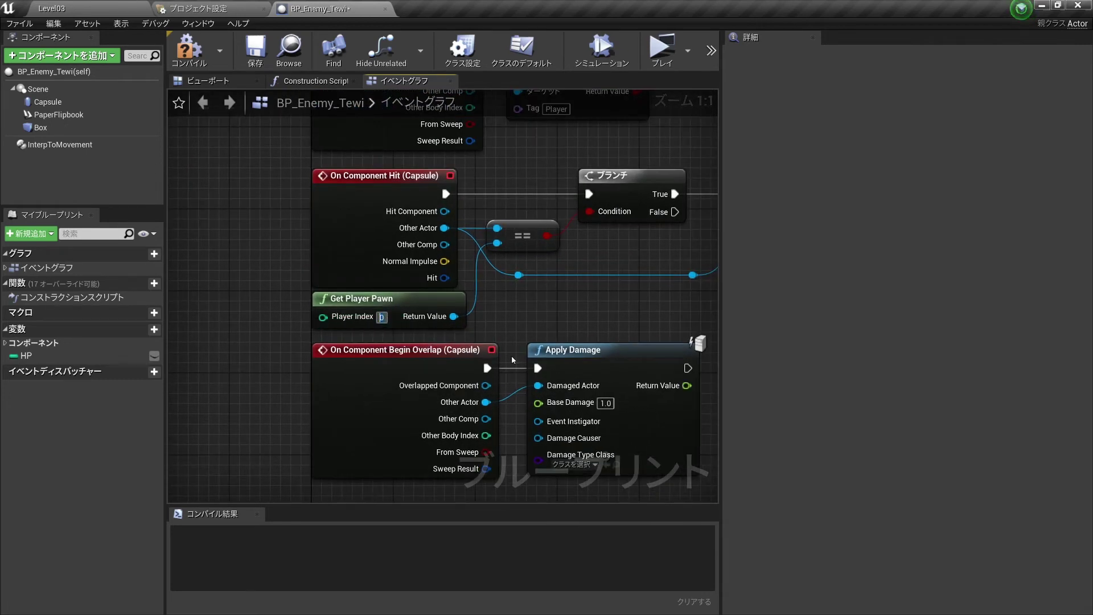
type("2")
type("3")
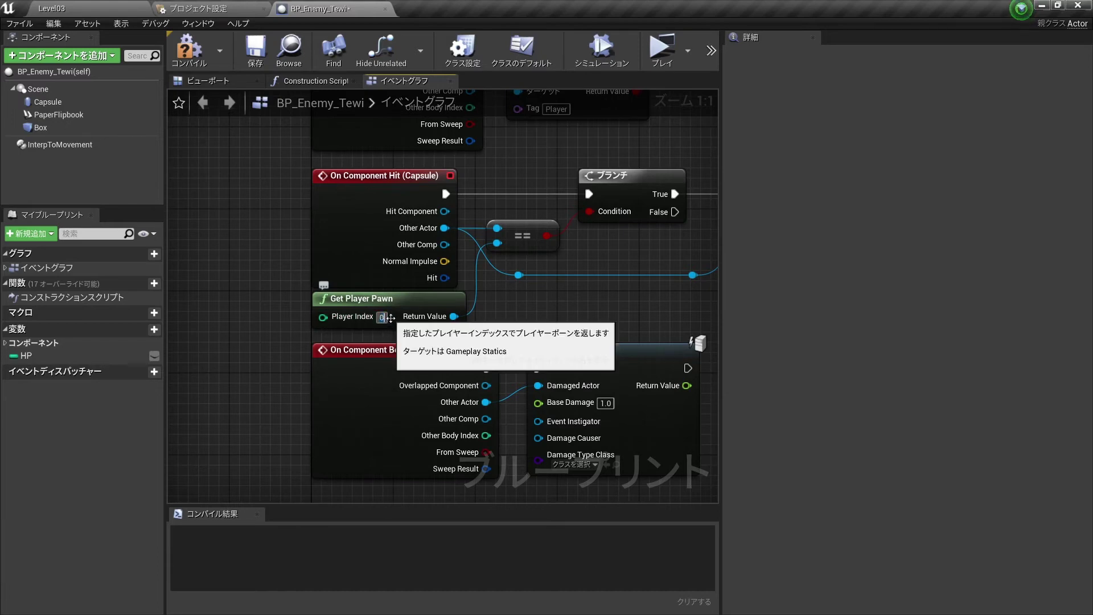
left_click(521, 299)
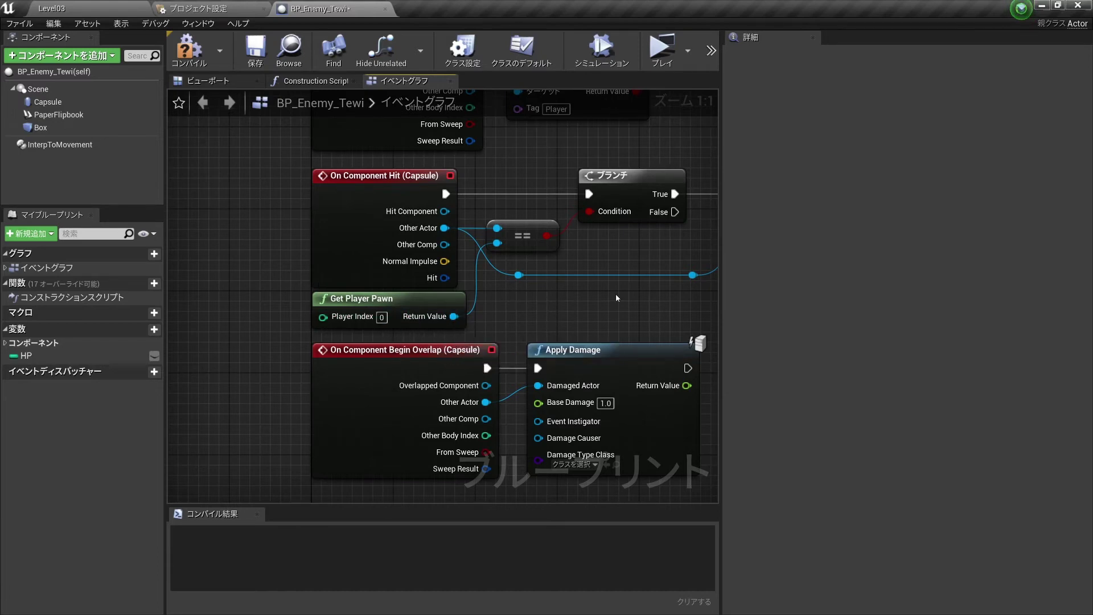
scroll(616, 293, "down", 1)
right_click_drag(599, 288, 524, 278)
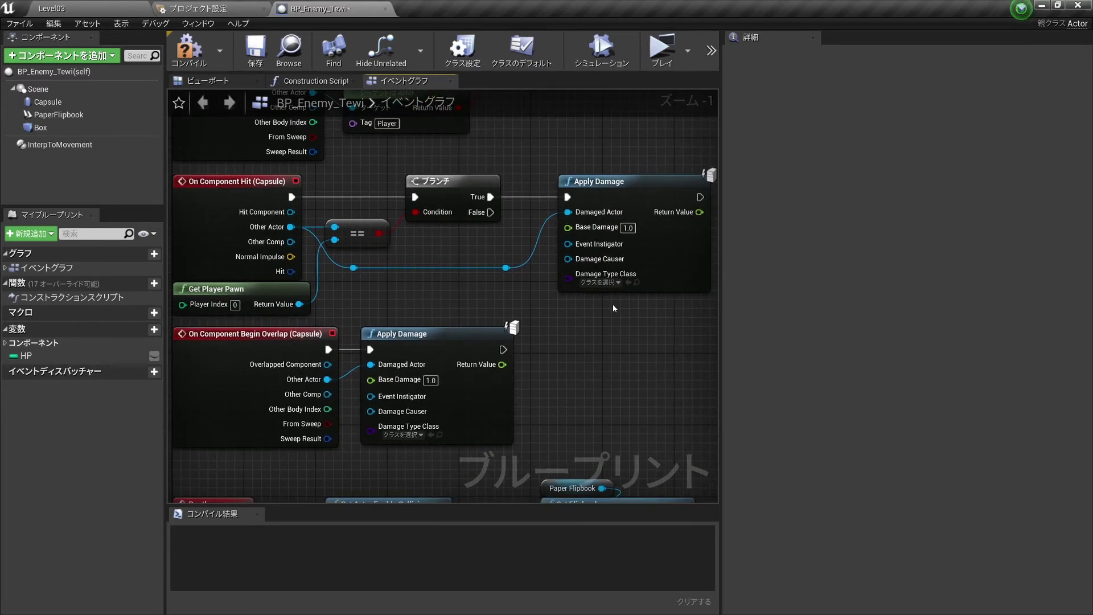
left_click_drag(612, 308, 503, 258)
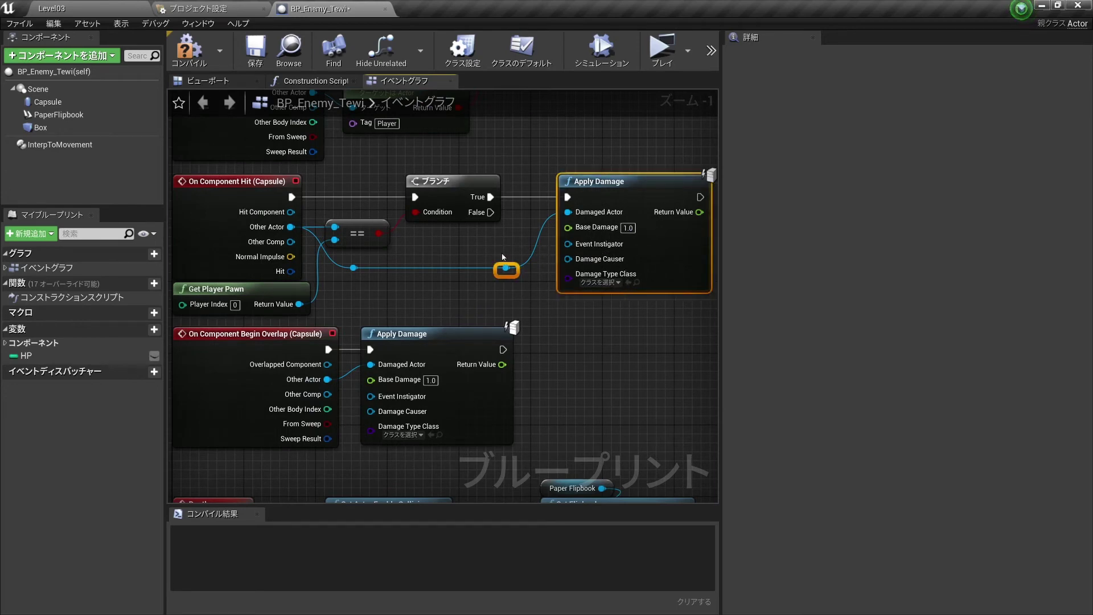
left_click(464, 255)
right_click_drag(379, 270, 466, 270)
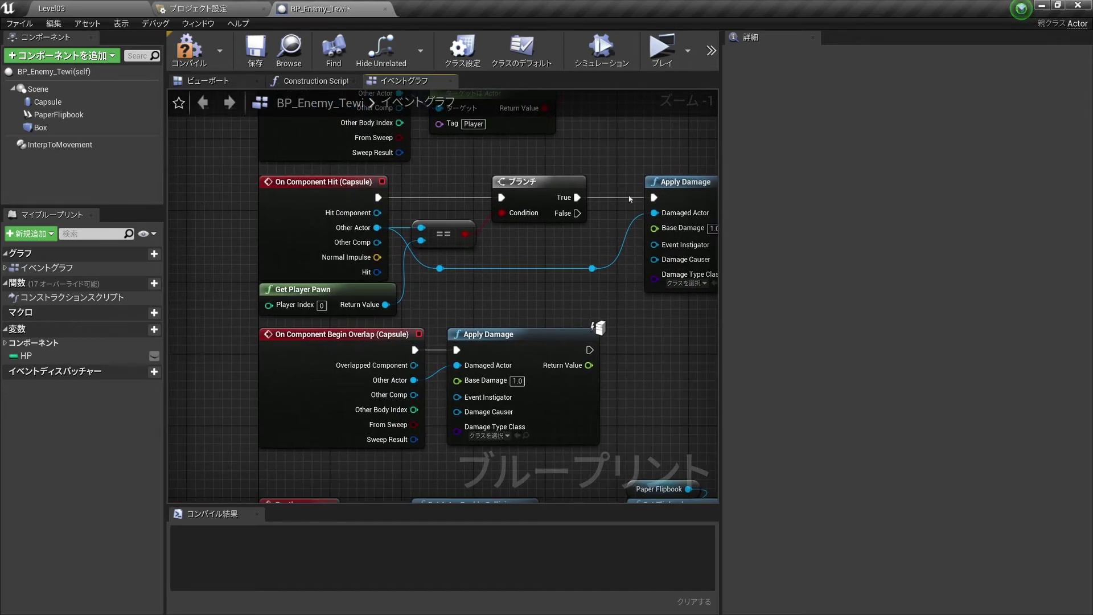
right_click_drag(630, 199, 514, 251)
right_click_drag(312, 256, 381, 254)
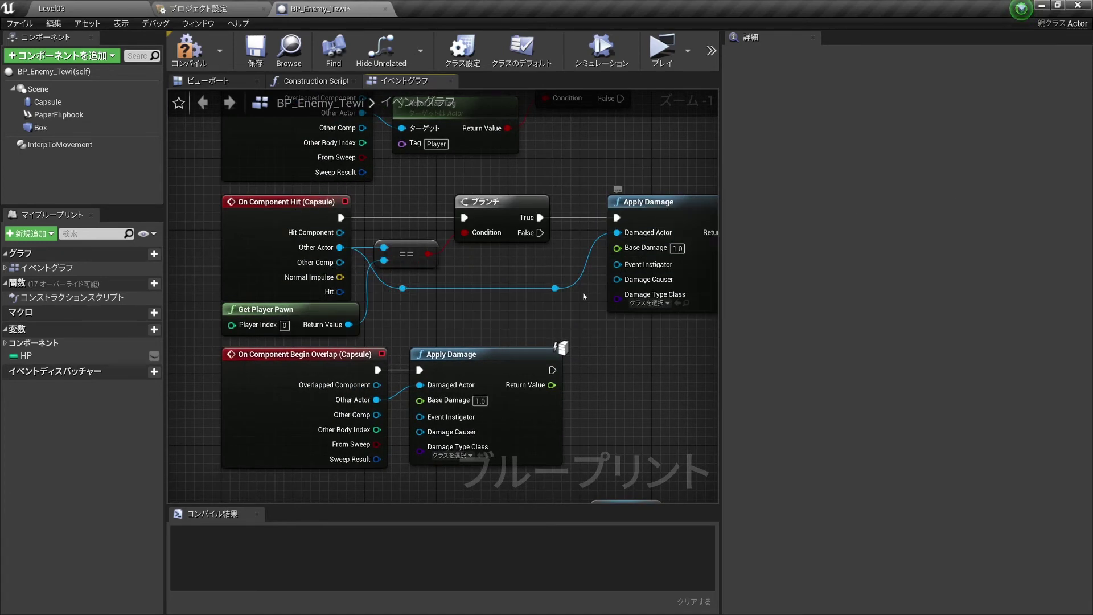
mouse_move(591, 293)
right_mouse_down()
mouse_move(576, 268)
mouse_move(527, 286)
right_mouse_up()
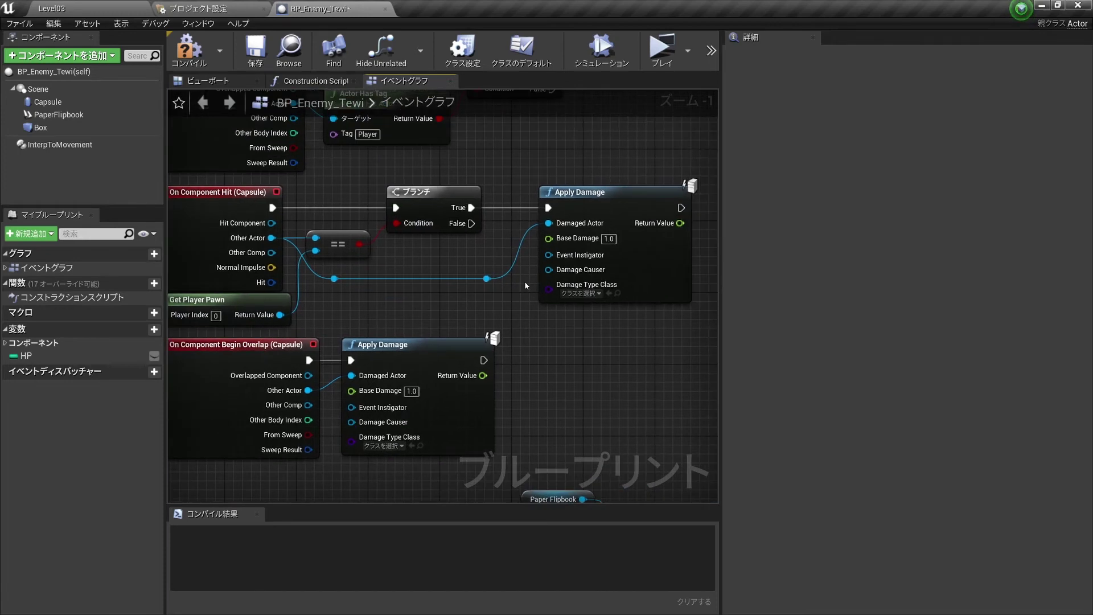
left_click_drag(568, 313, 458, 262)
Clear the selection and pan the graph to bring the Death event chain into view
left_click(522, 278)
scroll(521, 278, "down", 1)
scroll(522, 282, "down", 2)
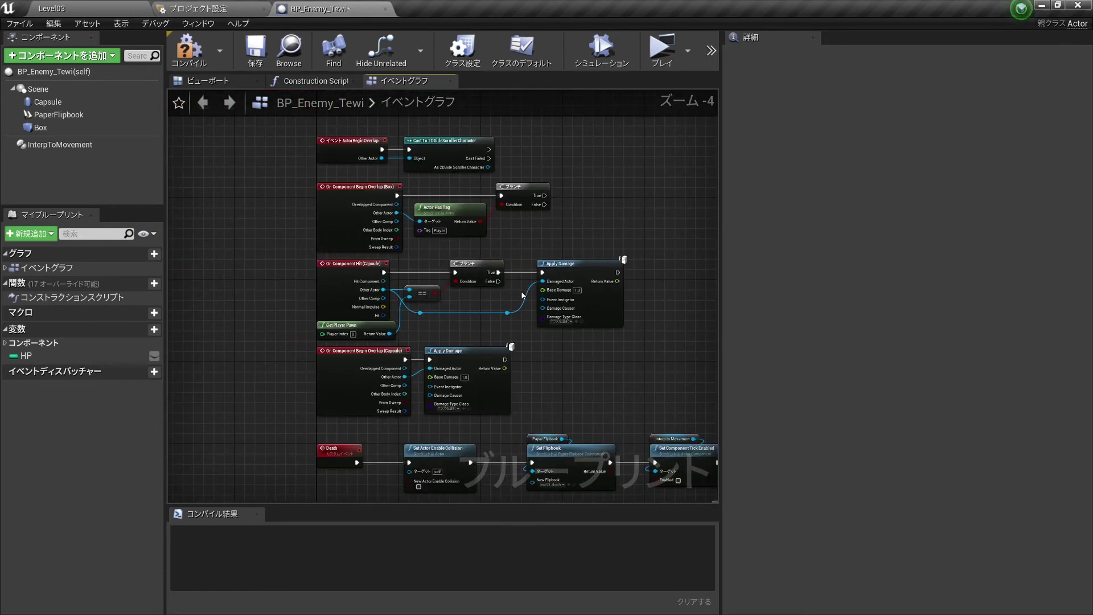
scroll(523, 296, "up", 1)
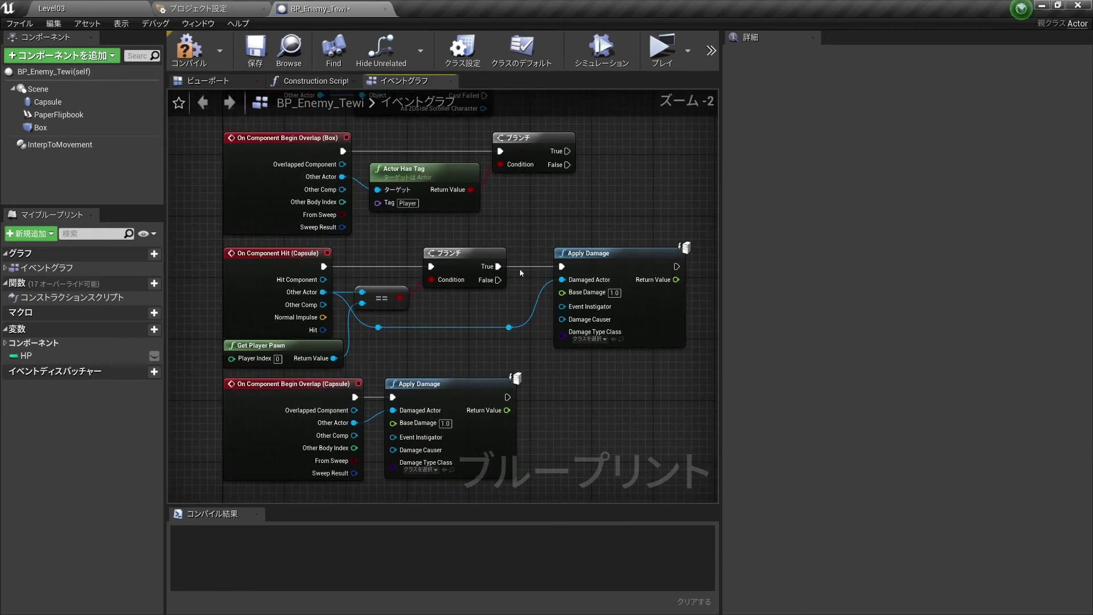
scroll(520, 272, "up", 1)
right_click_drag(519, 269, 542, 213)
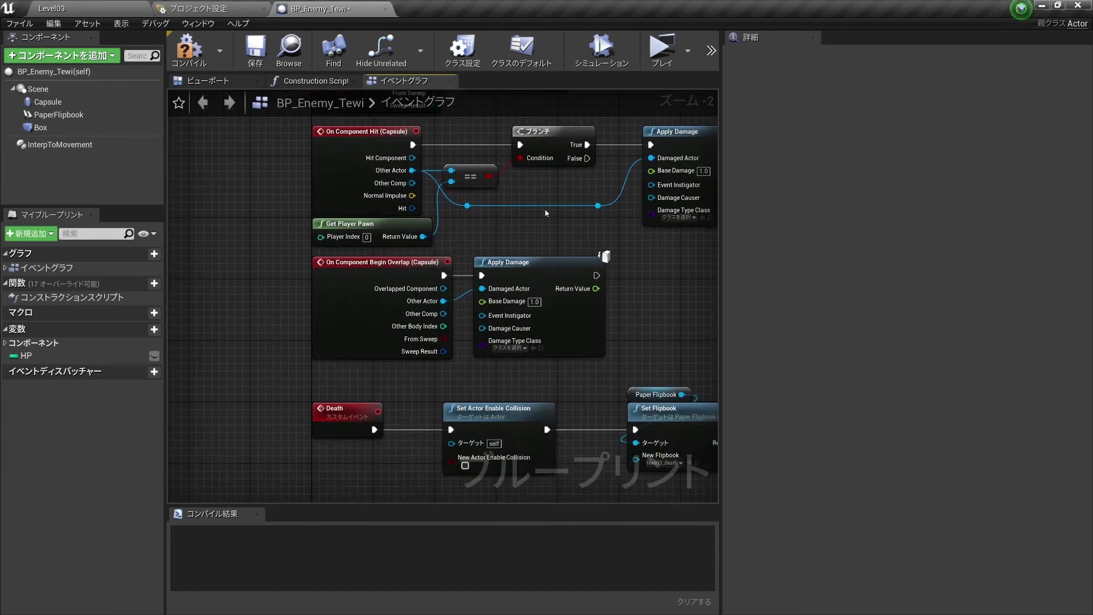
scroll(503, 279, "up", 1)
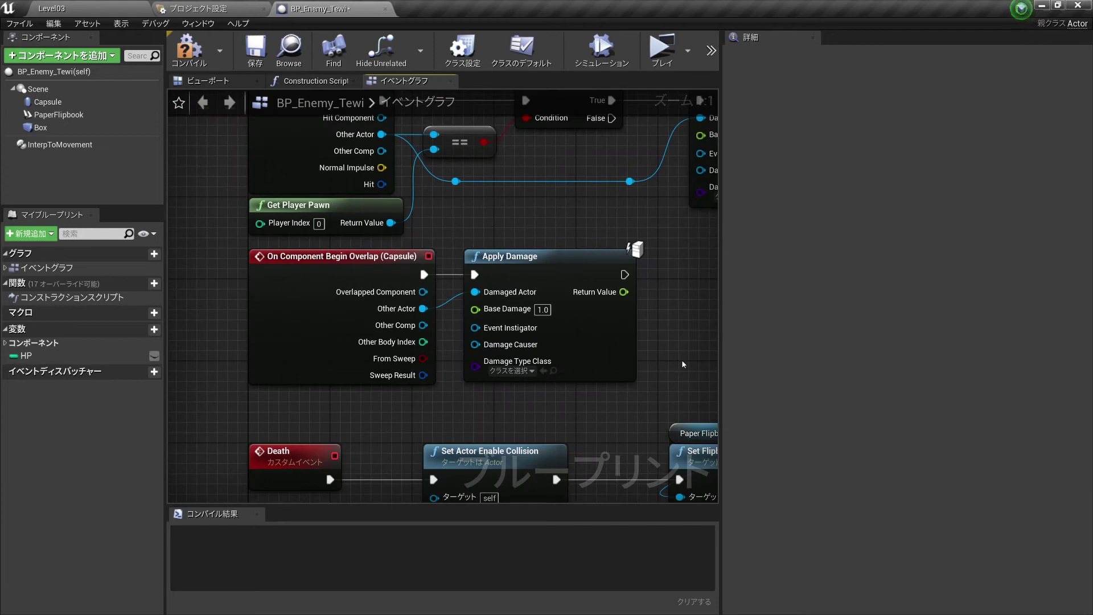
Box-select the capsule overlap event with its Apply Damage node, then clear the selection
left_click_drag(682, 360, 393, 291)
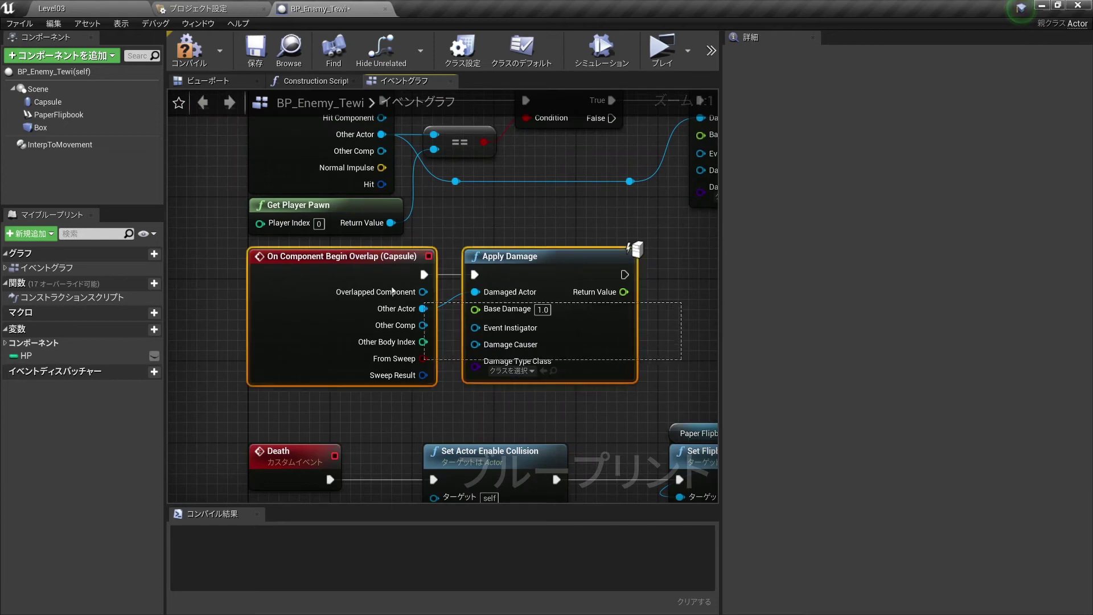
left_click(671, 323)
left_click_drag(671, 323, 242, 251)
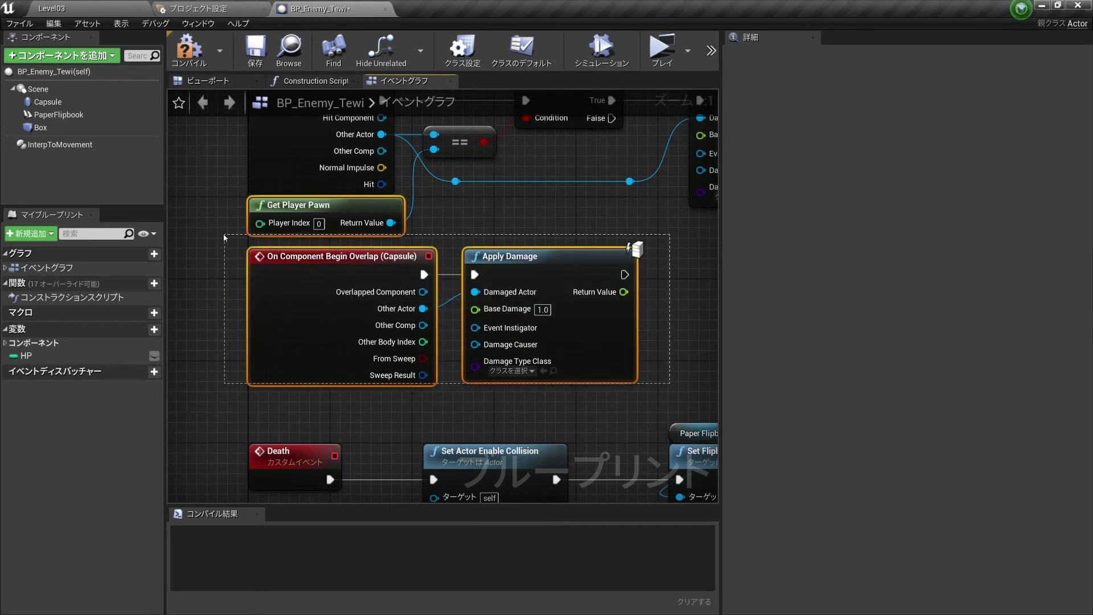
scroll(393, 302, "up", 1)
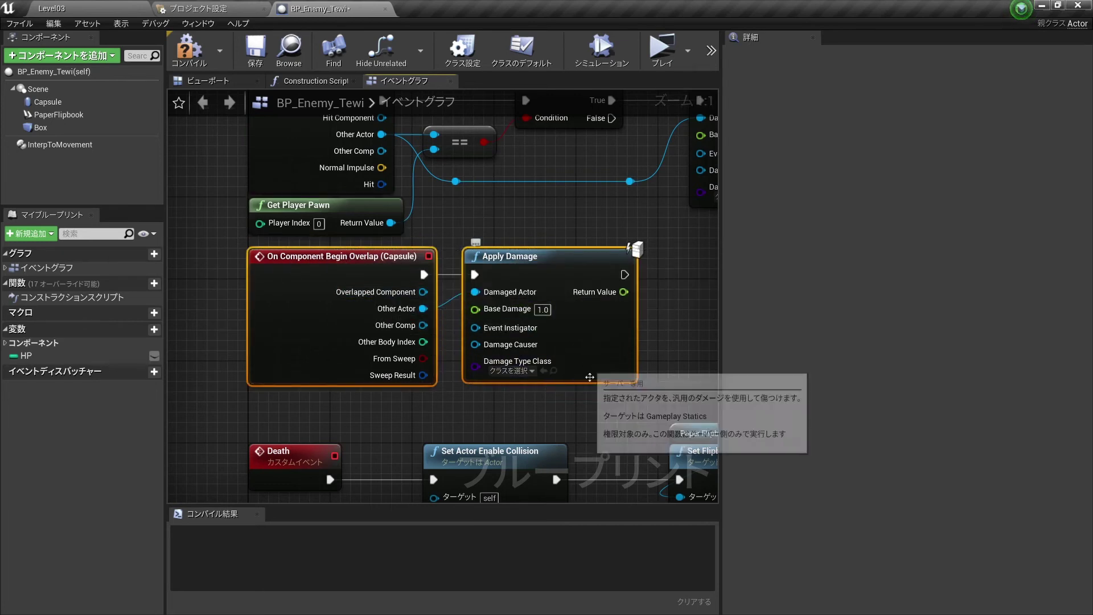
left_click(555, 408)
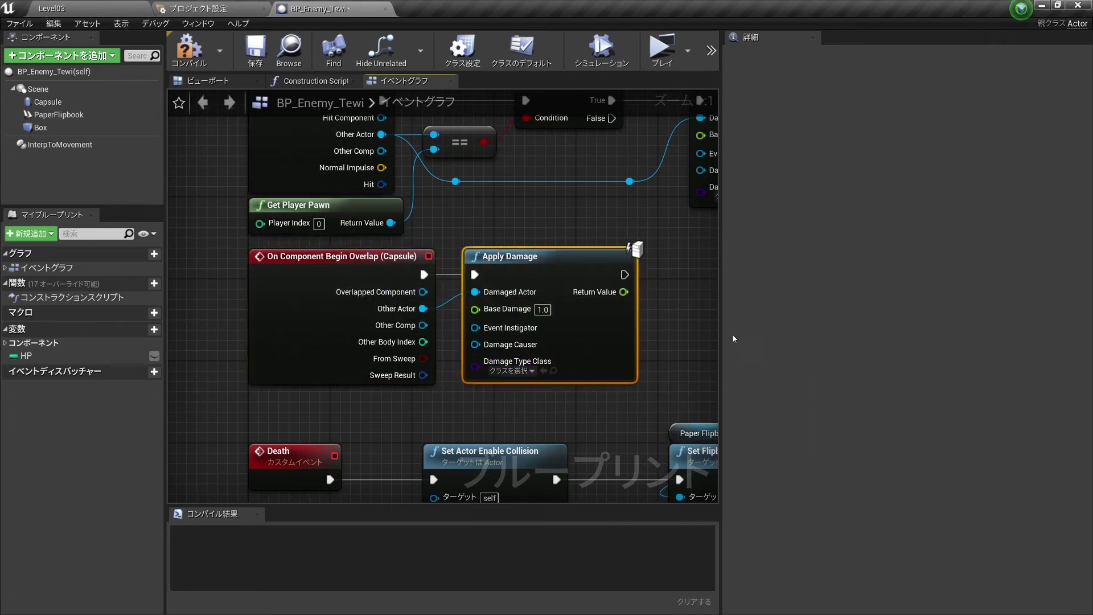
mouse_move(686, 353)
left_mouse_down()
mouse_move(598, 348)
mouse_move(213, 258)
left_mouse_up()
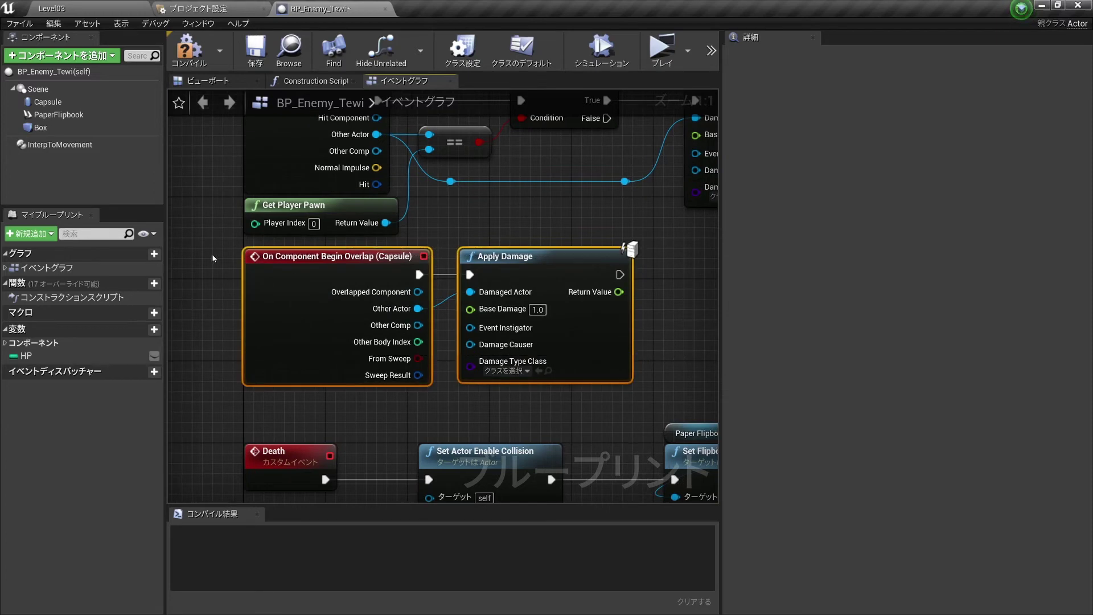
left_click(661, 303)
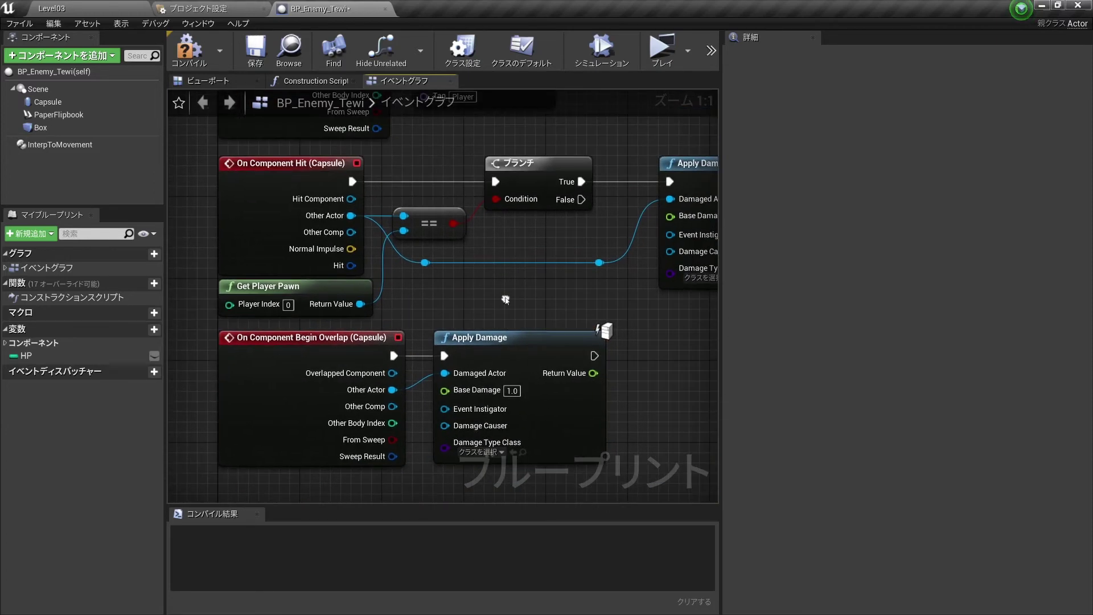
right_click_drag(532, 221, 488, 333)
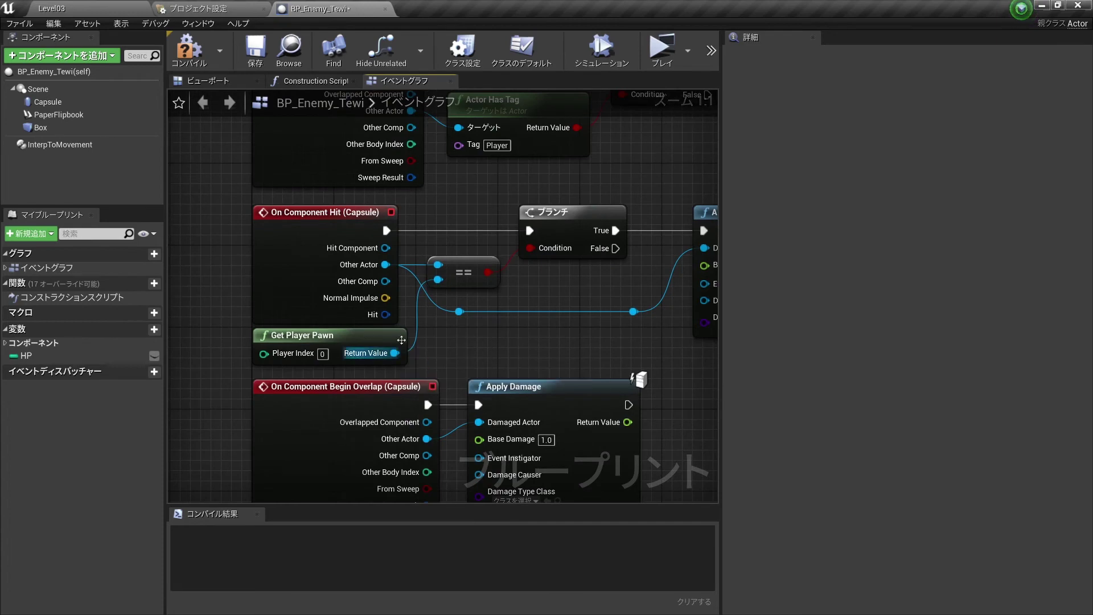
scroll(532, 312, "down", 2)
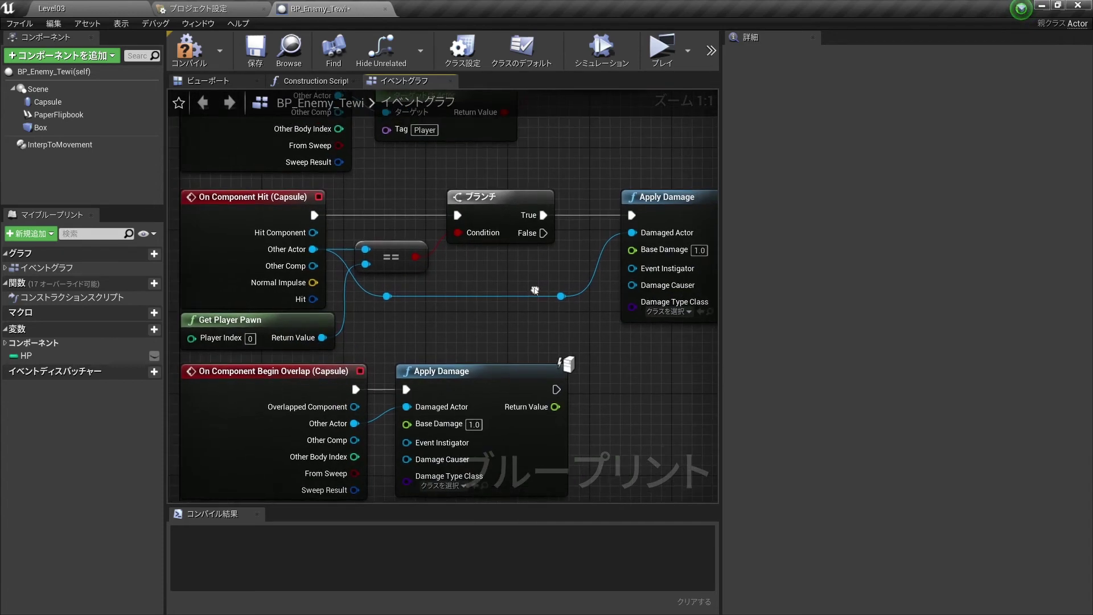
left_click_drag(660, 331, 307, 206)
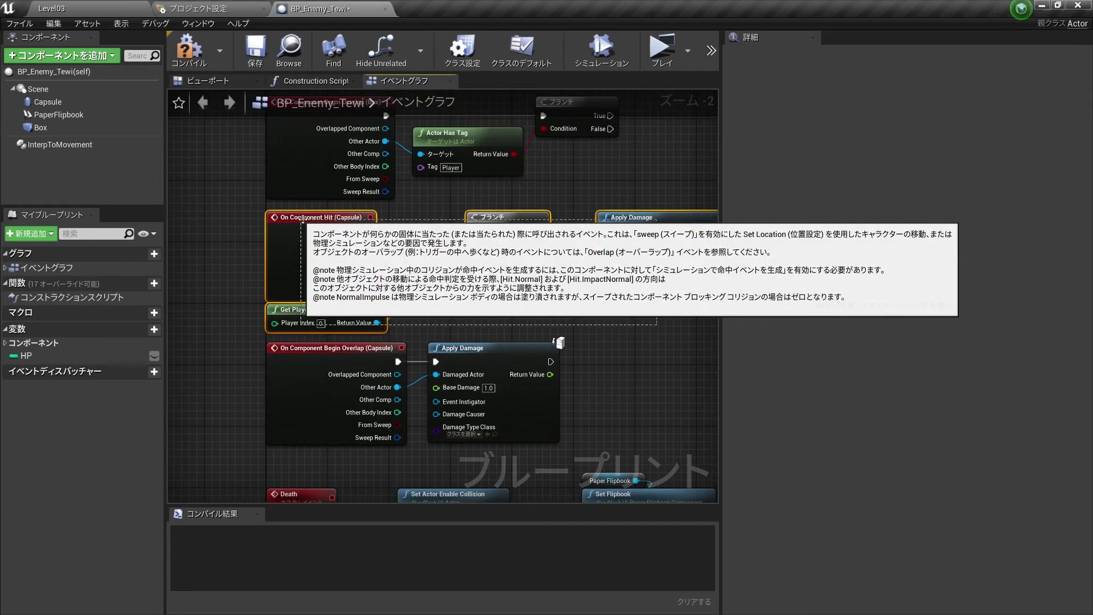
left_click(601, 329)
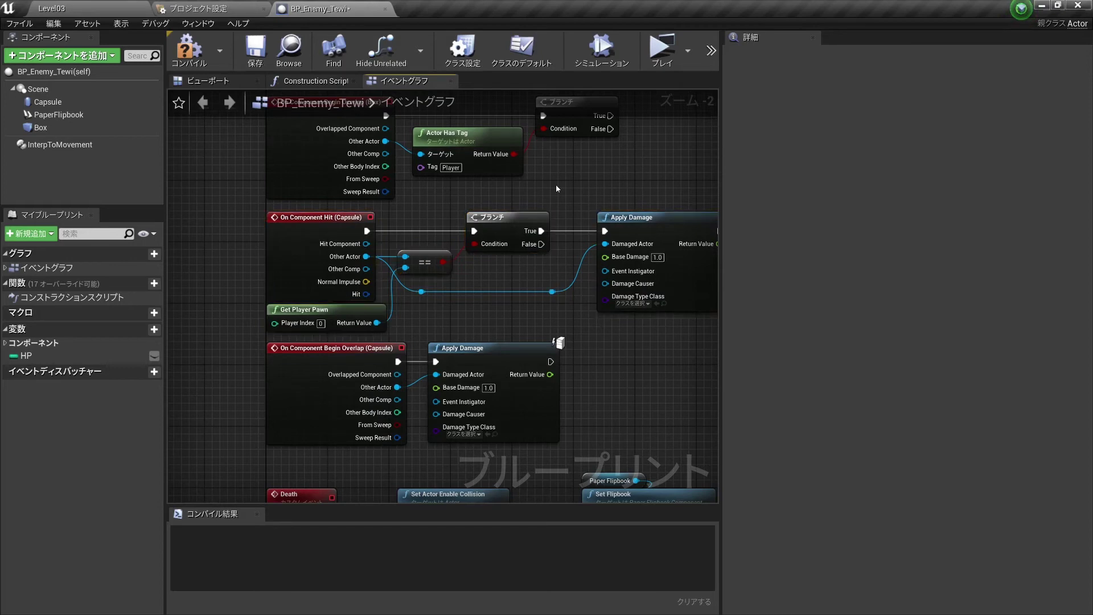
right_click_drag(556, 185, 570, 310)
scroll(570, 310, "up", 1)
scroll(580, 303, "up", 1)
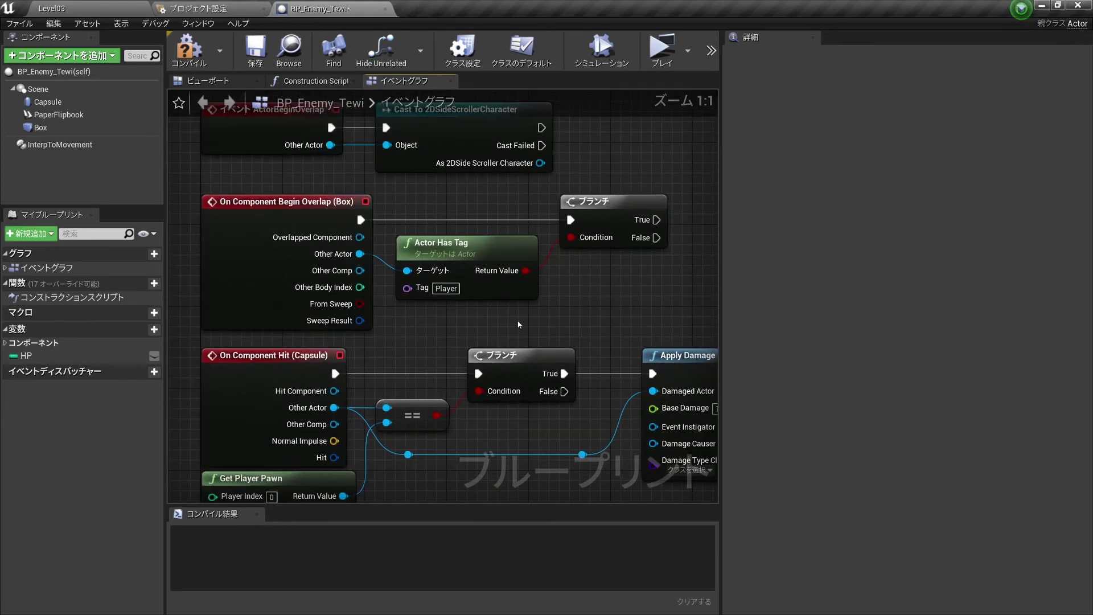
scroll(461, 313, "down", 2)
right_click_drag(461, 313, 580, 289)
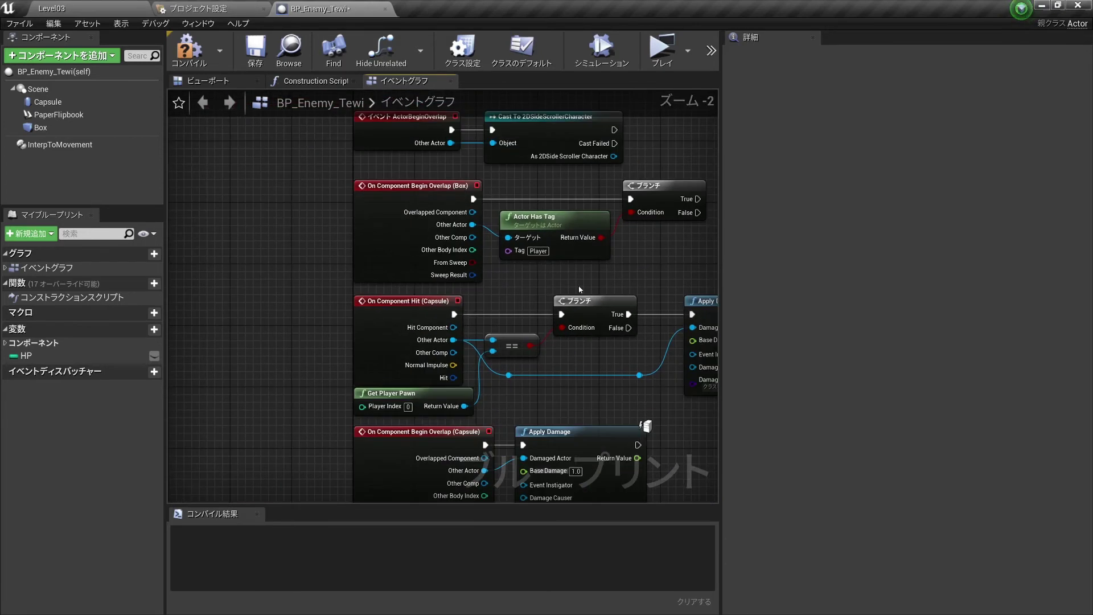
scroll(530, 358, "up", 1)
scroll(513, 359, "up", 1)
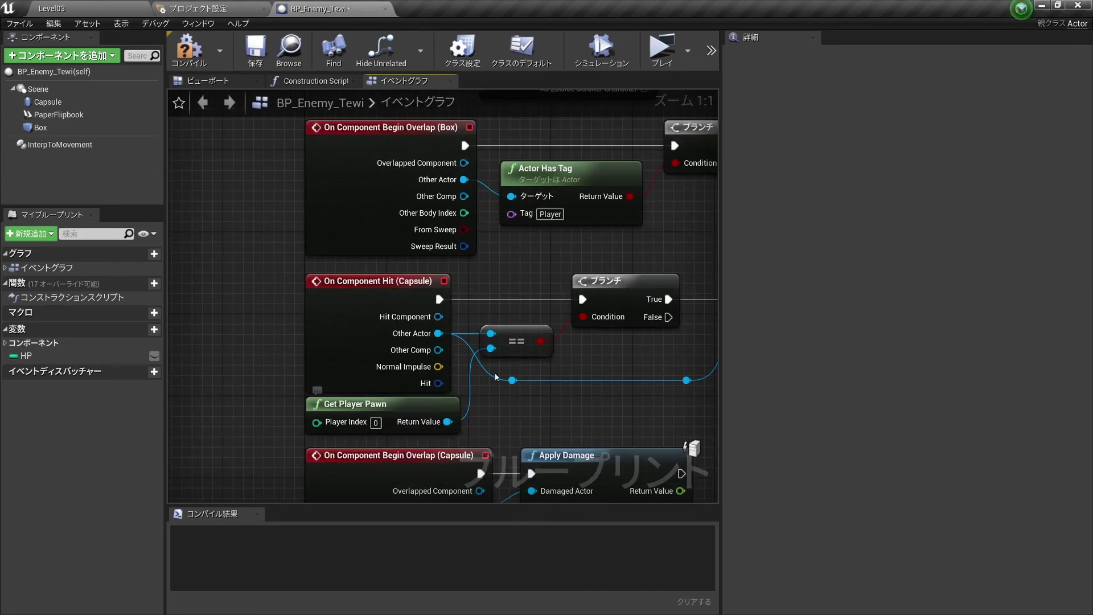
mouse_move(551, 408)
right_mouse_down()
mouse_move(444, 402)
mouse_move(515, 346)
right_mouse_up()
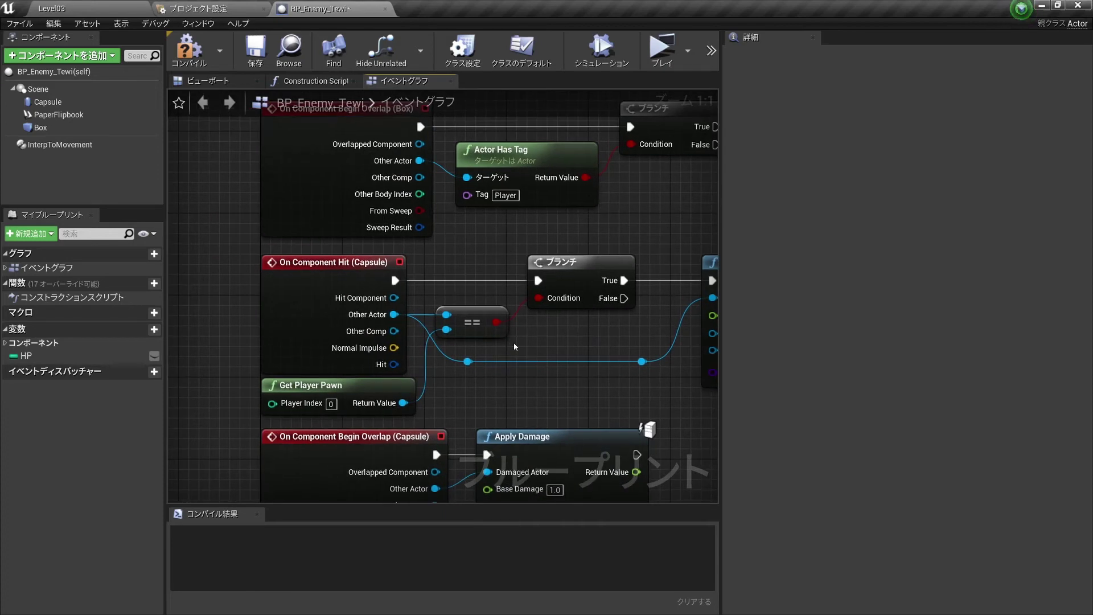
scroll(473, 265, "down", 2)
scroll(484, 281, "up", 2)
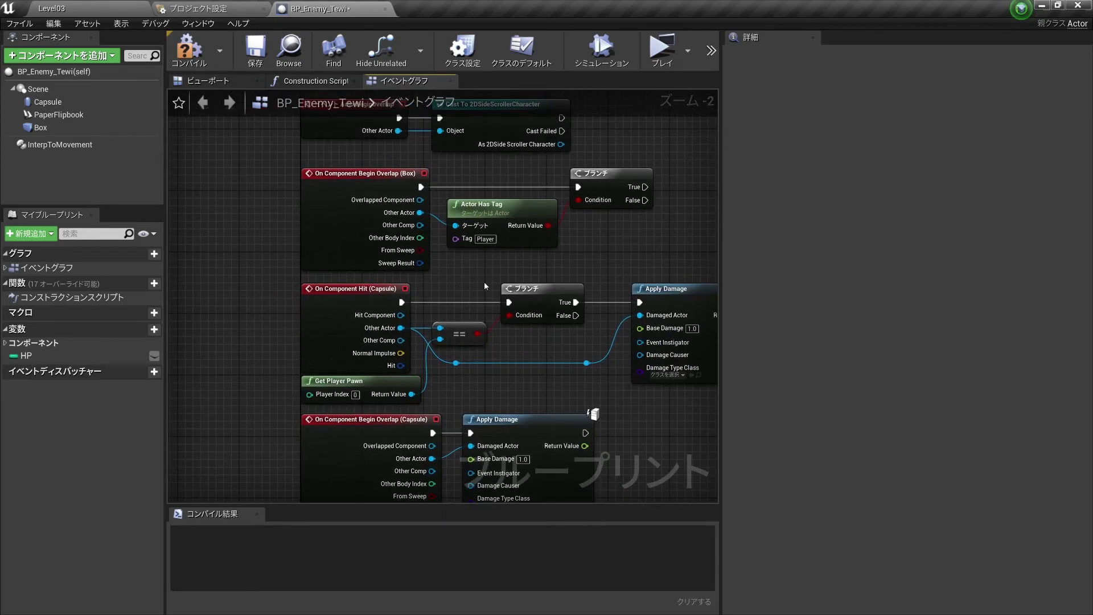
scroll(399, 365, "down", 1)
scroll(301, 450, "up", 1)
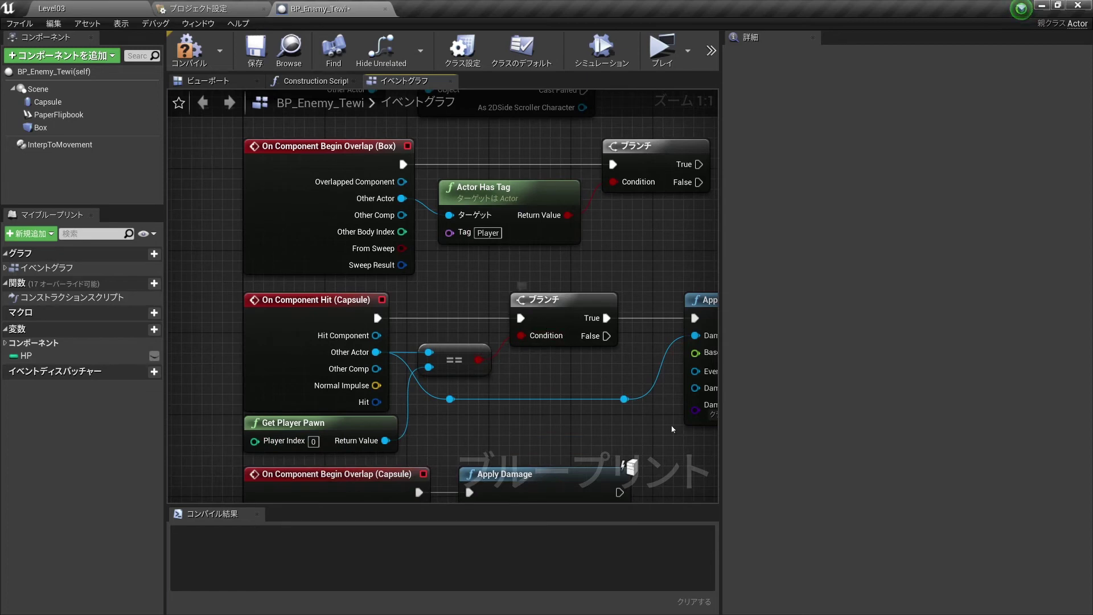
right_click_drag(624, 417, 575, 424)
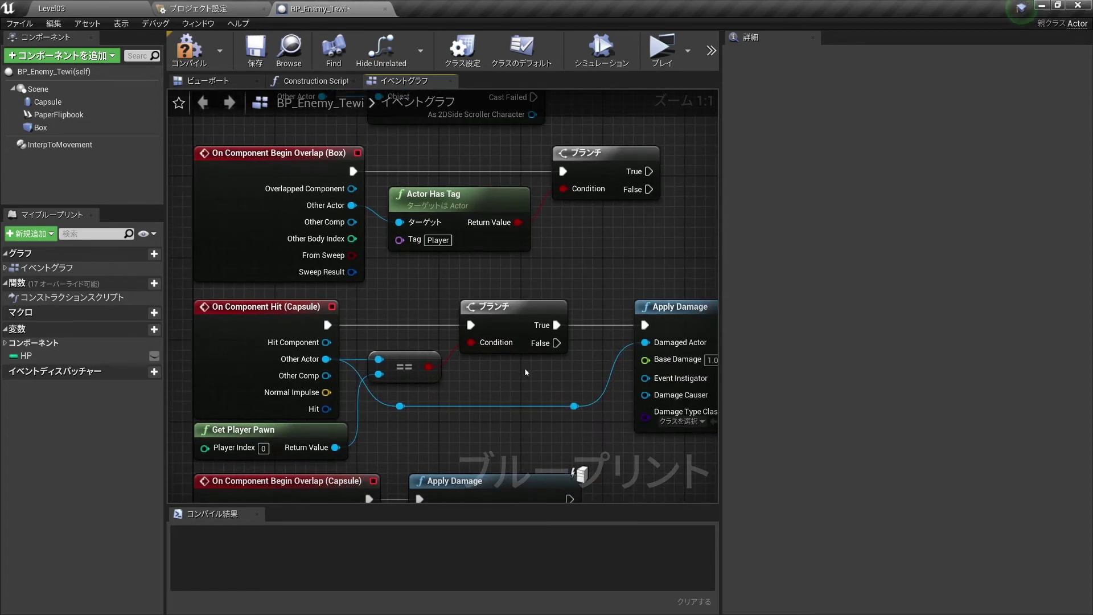
right_click_drag(525, 369, 589, 373)
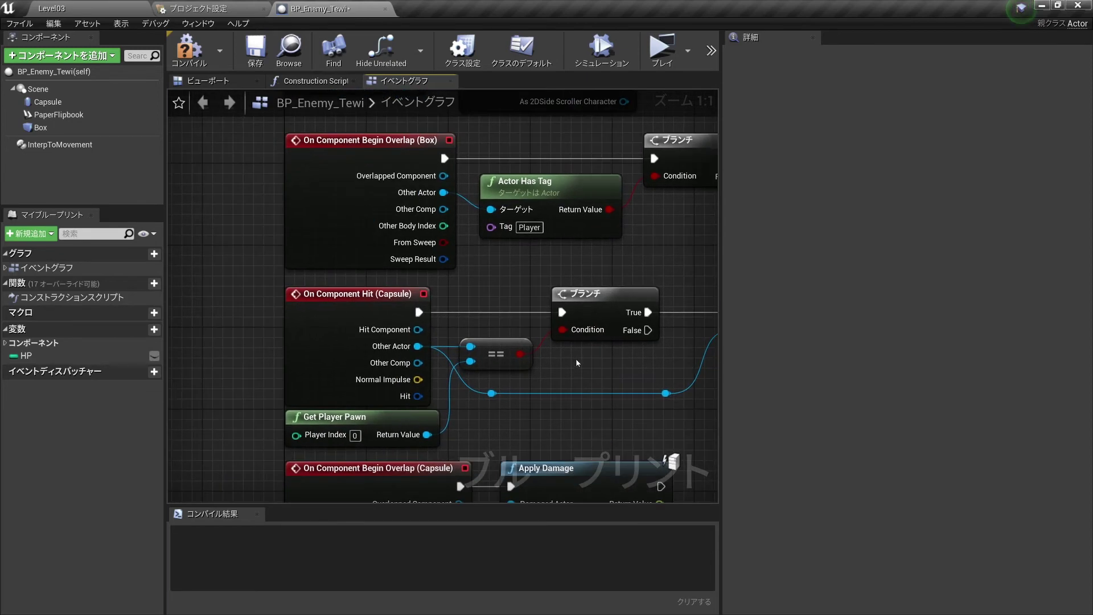
scroll(589, 374, "down", 1)
scroll(589, 373, "down", 1)
scroll(589, 373, "down", 1)
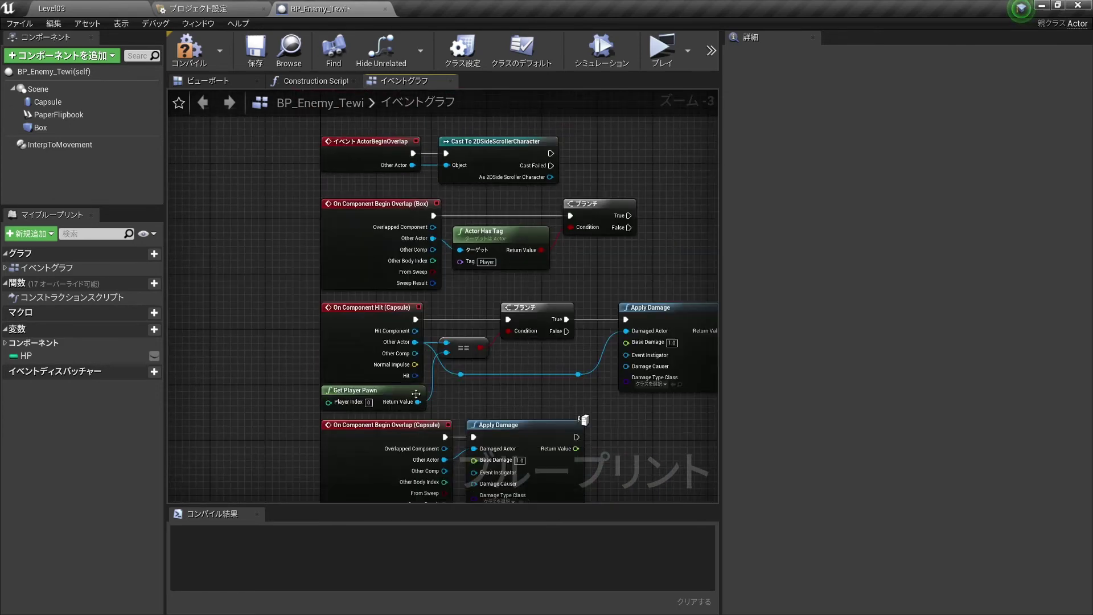
mouse_move(389, 405)
left_mouse_down()
mouse_move(449, 406)
mouse_move(379, 407)
mouse_move(392, 400)
left_mouse_up()
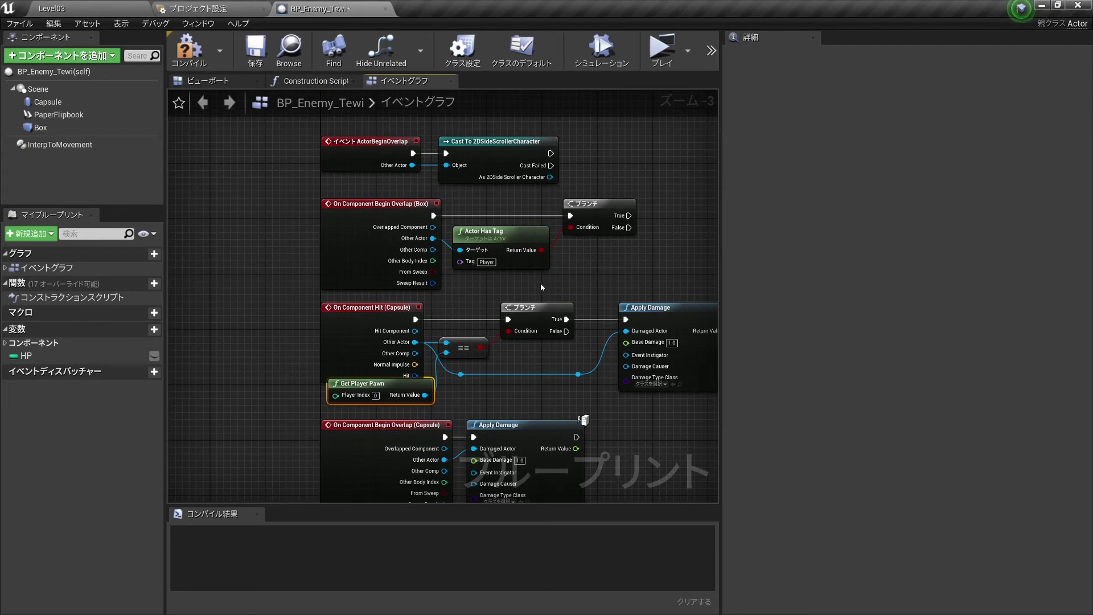
right_click_drag(541, 286, 561, 369)
left_click_drag(333, 208, 490, 252)
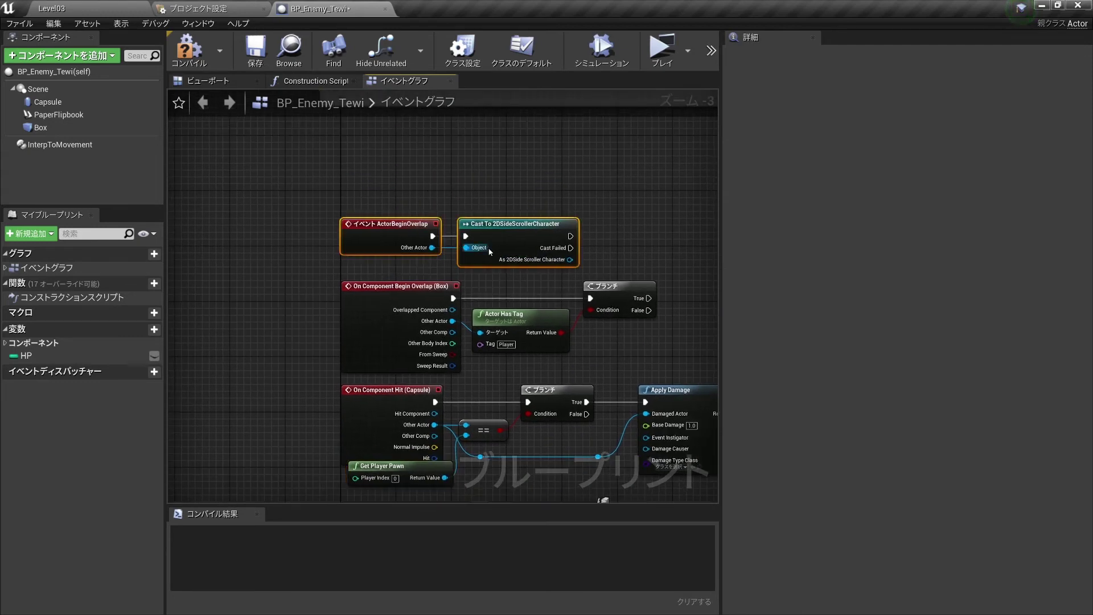
scroll(564, 182, "up", 2)
left_click(563, 182)
right_click_drag(564, 182, 567, 131)
scroll(567, 233, "down", 2)
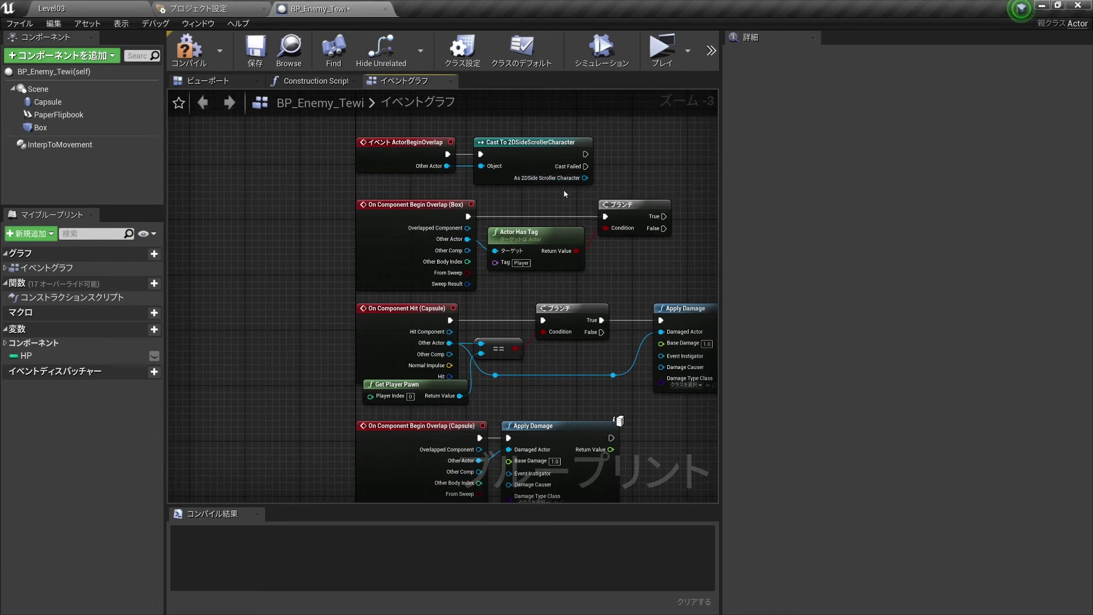
Tidy the hit logic, nudging Get Player Pawn and the player-wire reroute point left
scroll(535, 421, "up", 3)
left_click_drag(563, 294, 484, 243)
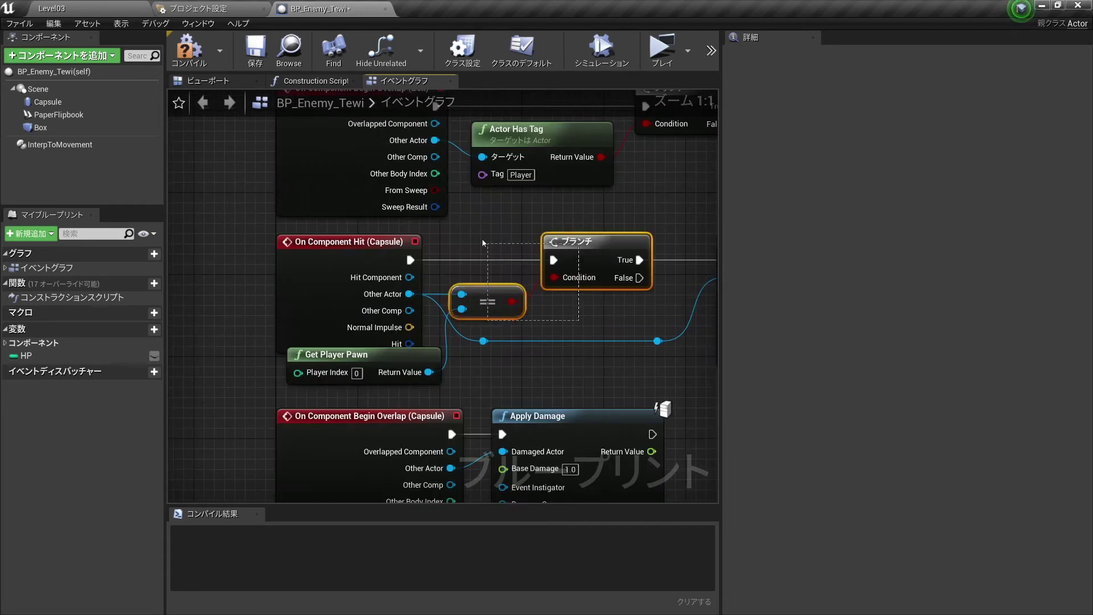
left_click_drag(367, 382, 357, 391)
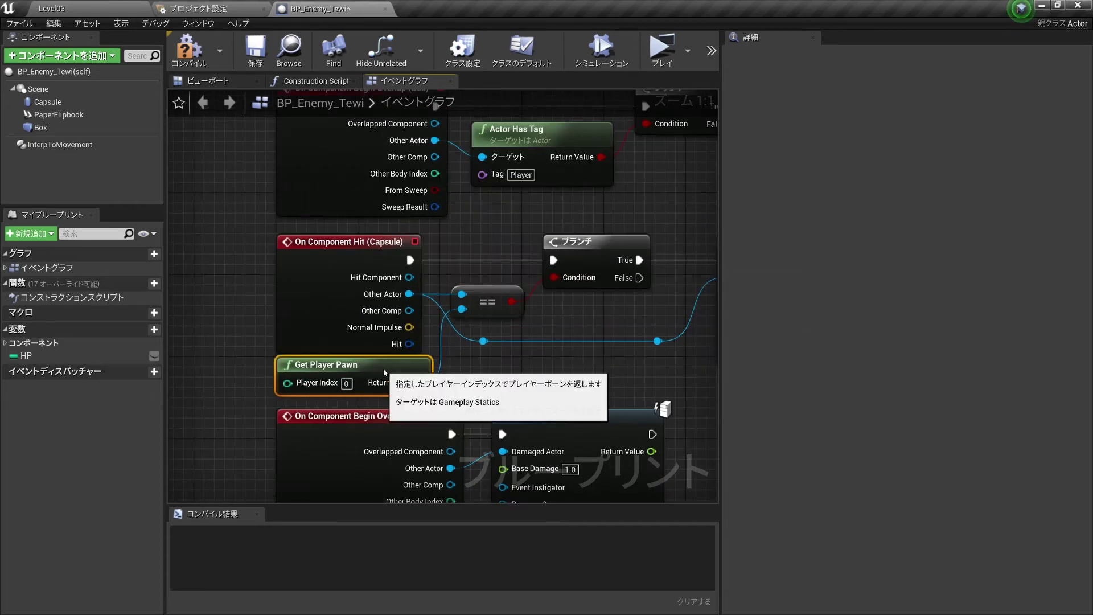
left_click(557, 358)
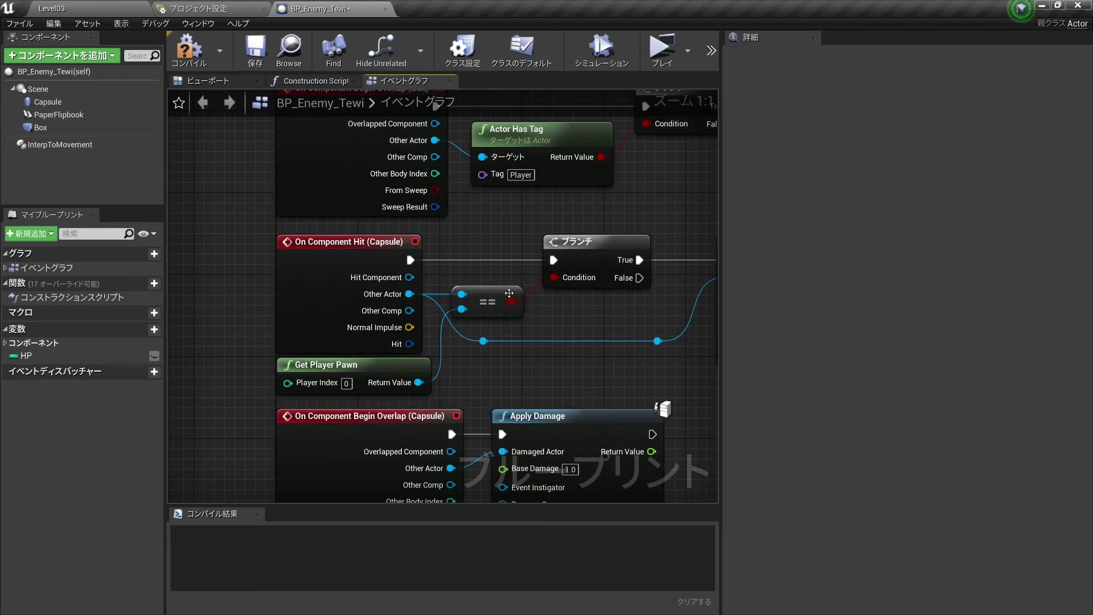
left_click_drag(483, 341, 463, 341)
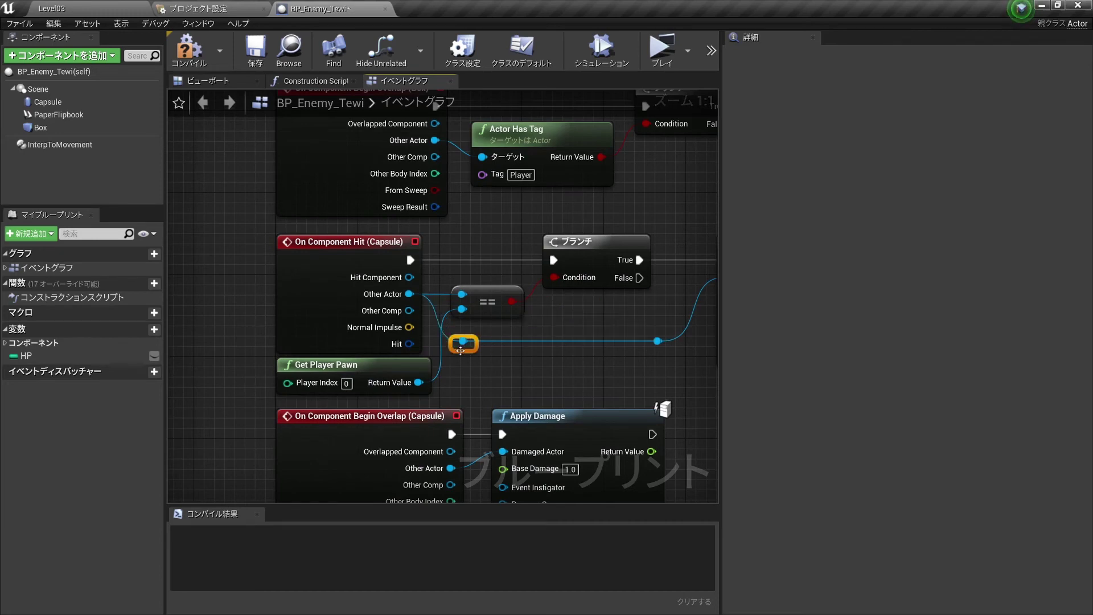
left_click(603, 358)
Pan and zoom the graph to view all the event chains together
right_click_drag(646, 351, 600, 338)
scroll(600, 339, "down", 1)
right_click_drag(450, 331, 536, 323)
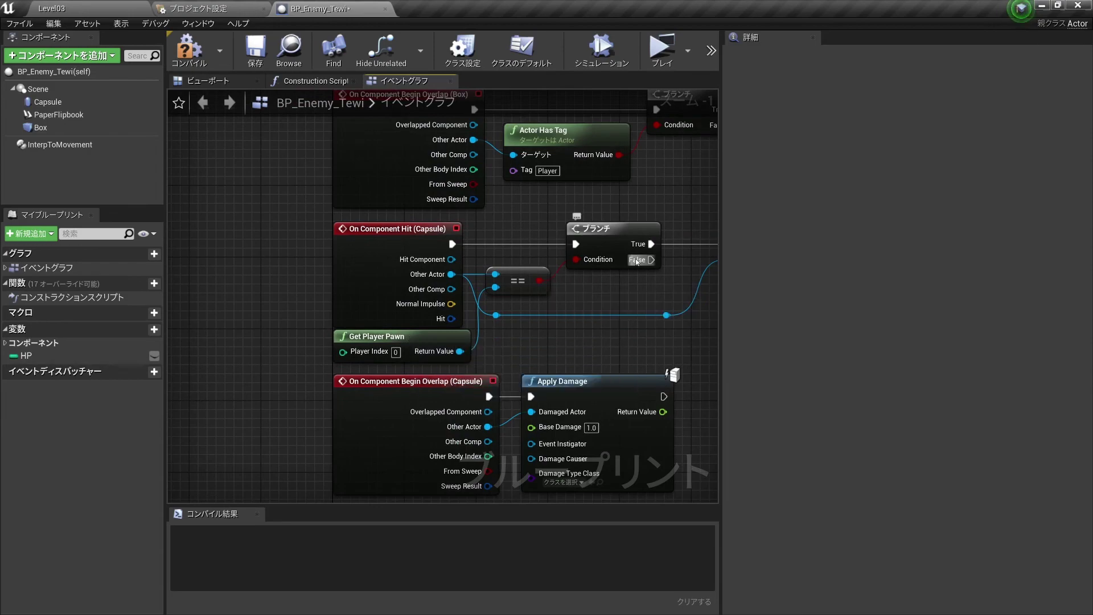
scroll(626, 259, "down", 2)
right_click_drag(553, 282, 525, 291)
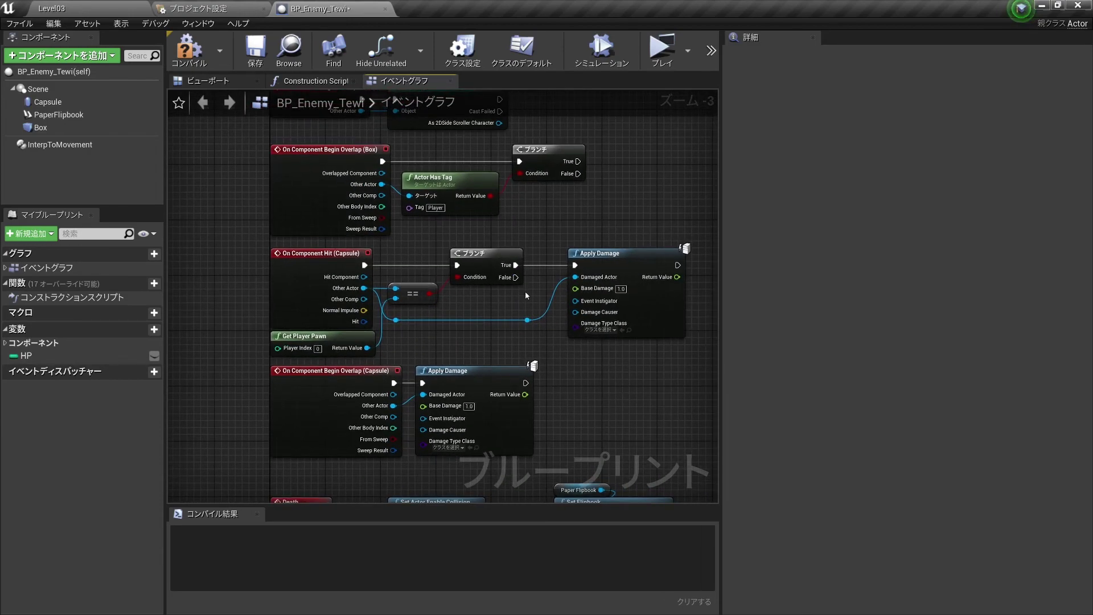
scroll(525, 290, "down", 1)
scroll(531, 239, "up", 2)
right_click_drag(531, 240, 532, 275)
scroll(532, 275, "down", 2)
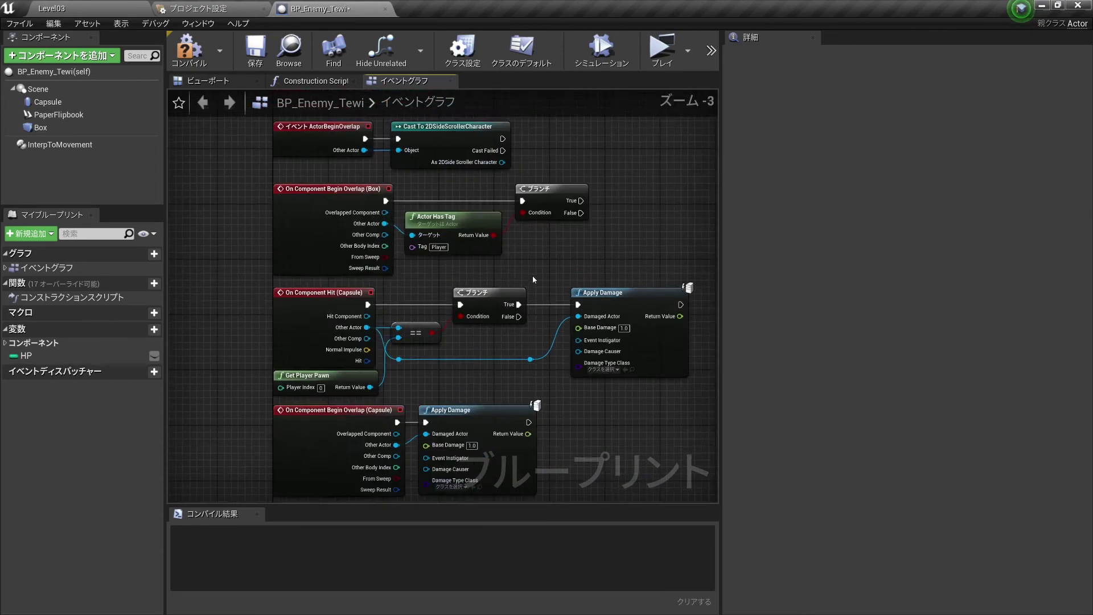
scroll(532, 275, "up", 2)
scroll(543, 288, "down", 1)
scroll(528, 279, "down", 1)
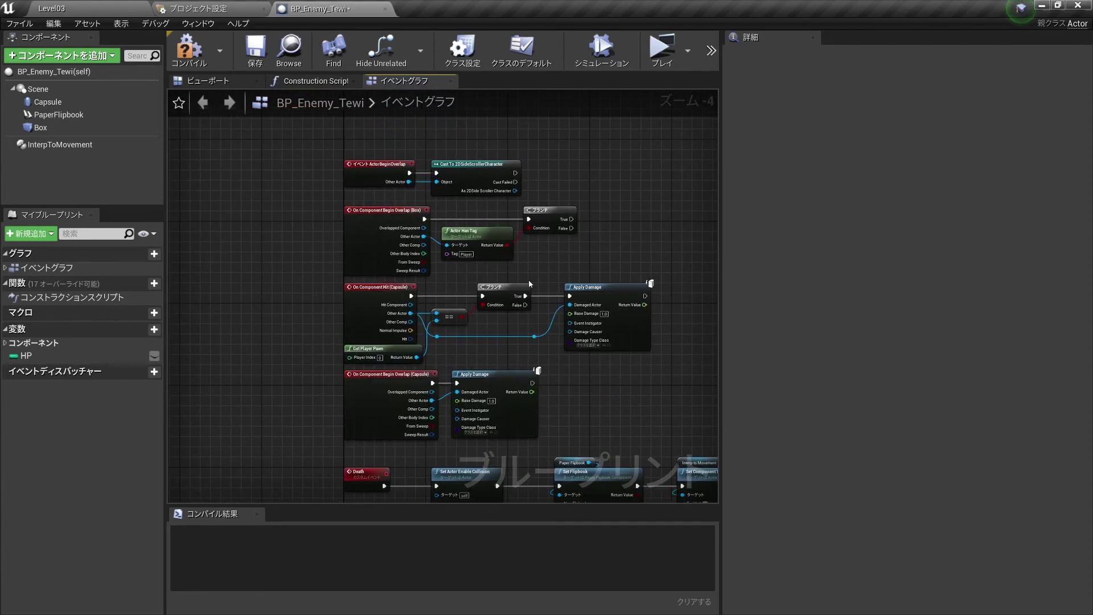
scroll(534, 279, "up", 2)
Box-select the hit Apply Damage node and its reroute point, then clear the selection
right_click_drag(563, 281, 519, 251)
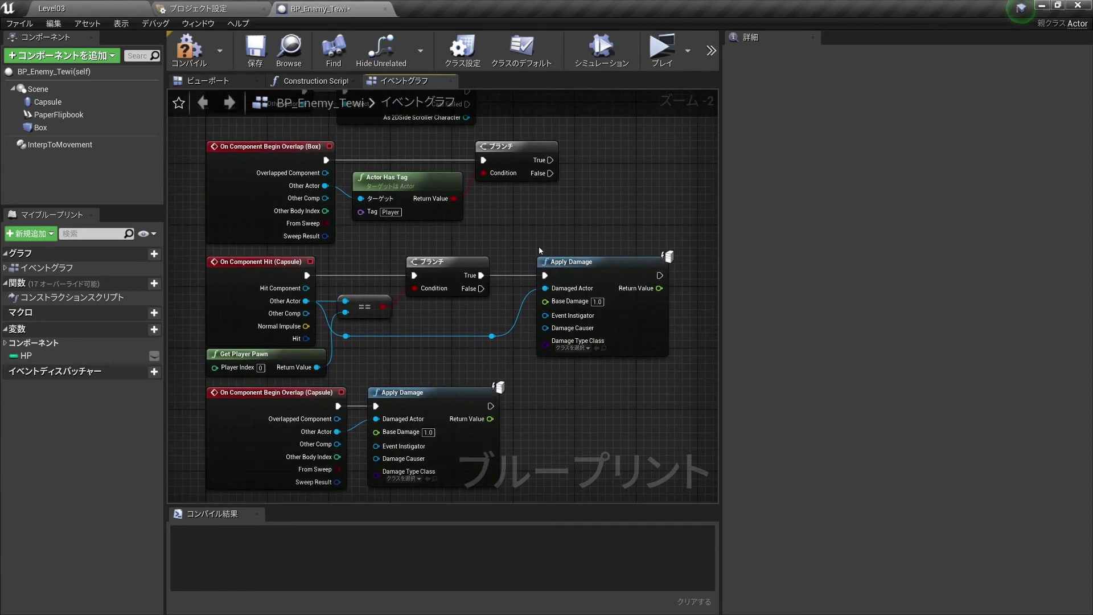
left_click_drag(557, 371, 444, 311)
scroll(541, 316, "up", 2)
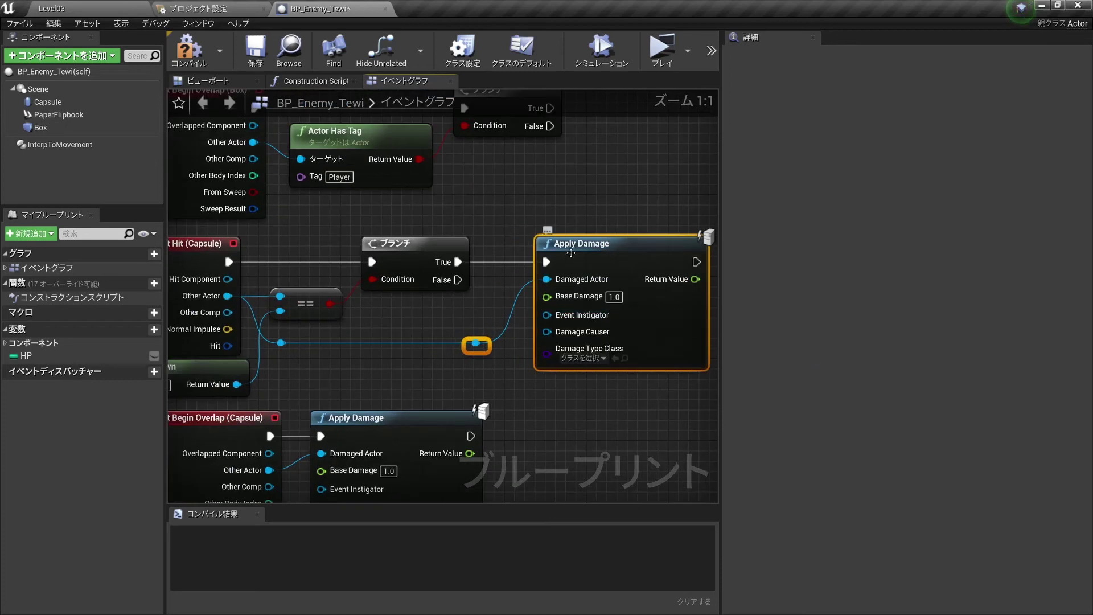
left_click(443, 320)
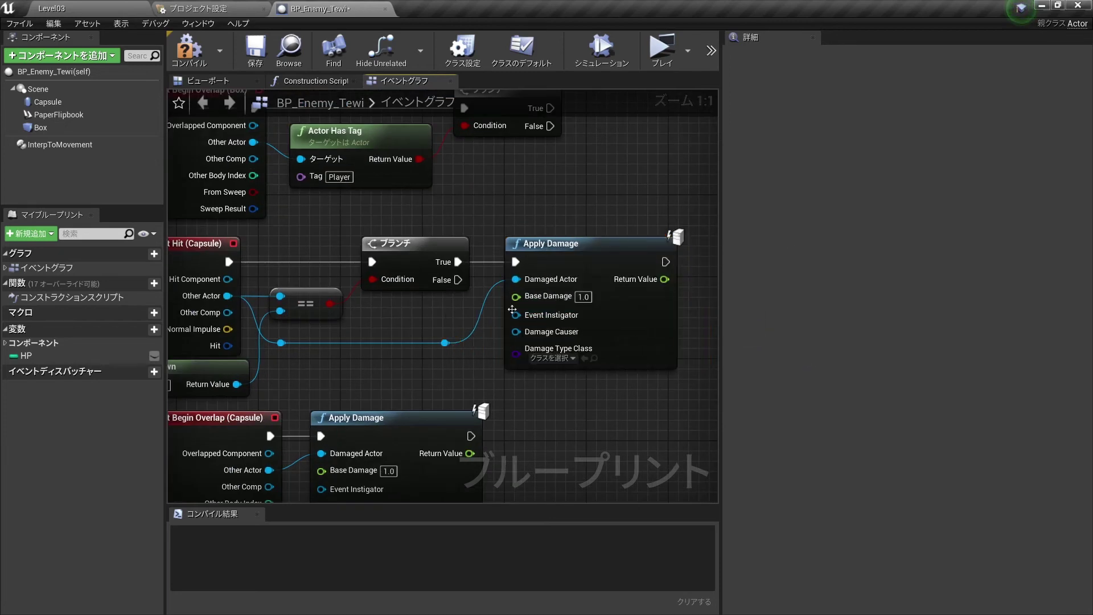
scroll(513, 309, "down", 1)
Move the Cast To 2DSideScrollerCharacter node down-left beside Launch Character
mouse_move(551, 188)
right_mouse_down()
mouse_move(466, 180)
mouse_move(572, 264)
mouse_move(561, 317)
mouse_move(447, 237)
mouse_move(549, 339)
mouse_move(447, 298)
right_mouse_up()
scroll(447, 237, "down", 3)
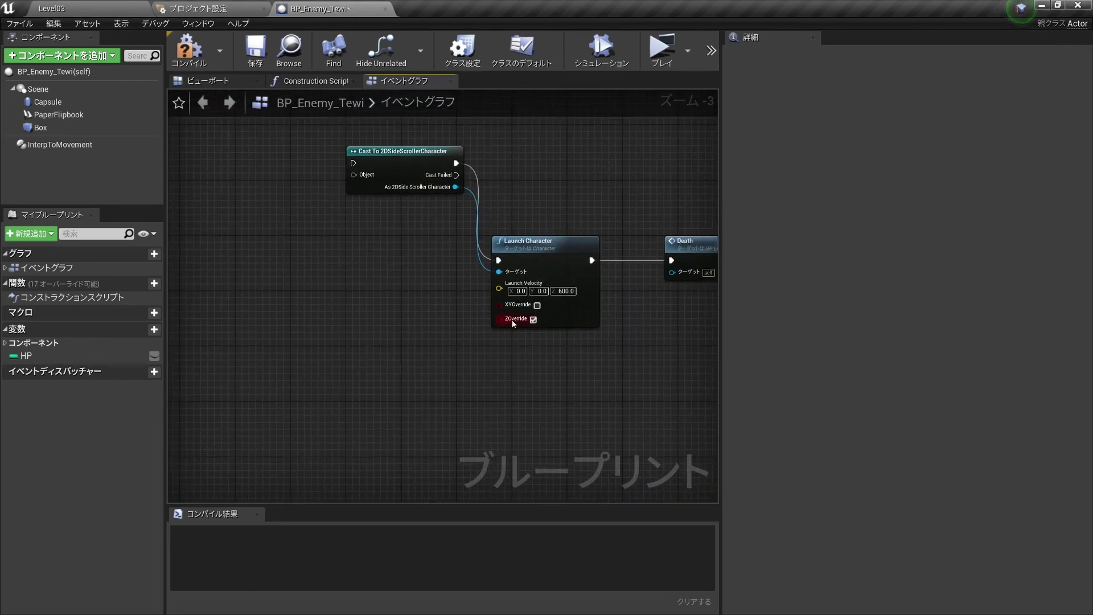
mouse_move(397, 156)
left_mouse_down()
mouse_move(344, 265)
mouse_move(414, 248)
left_mouse_up()
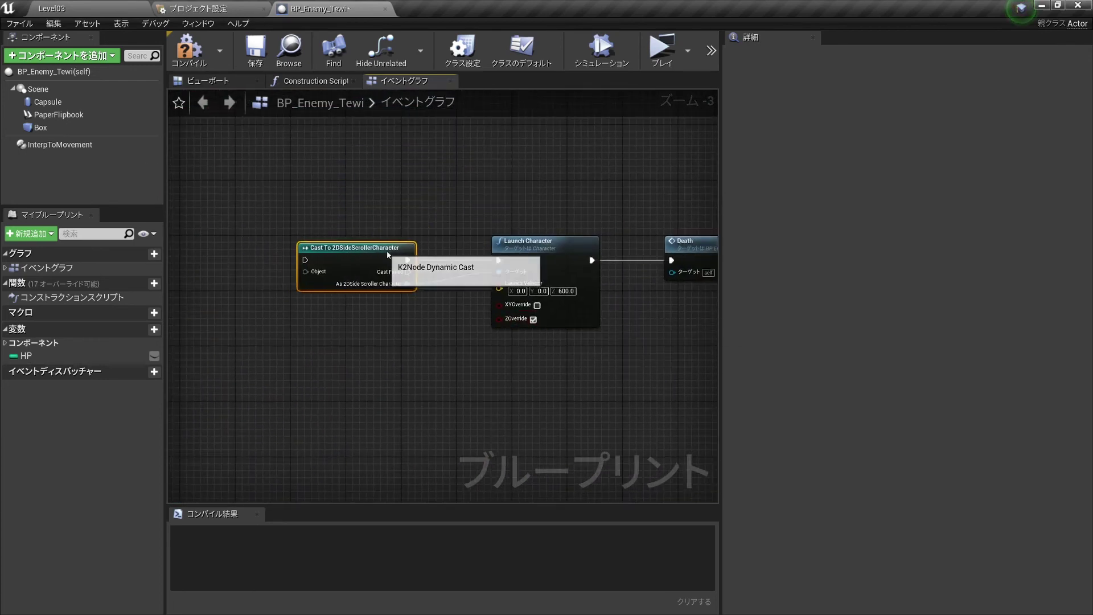
scroll(486, 290, "up", 3)
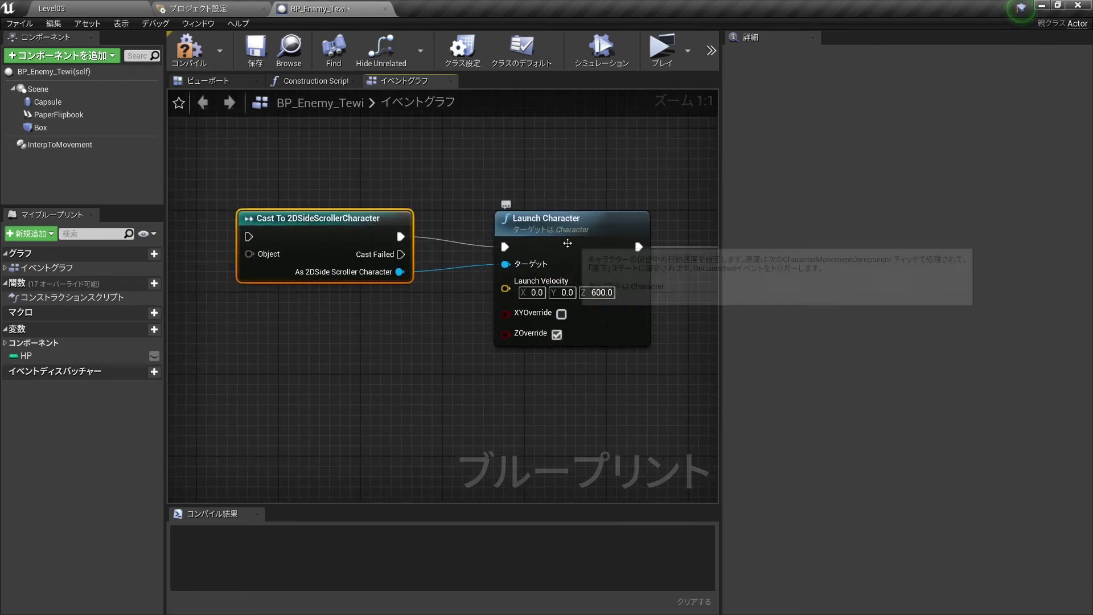
left_click_drag(348, 250, 368, 261)
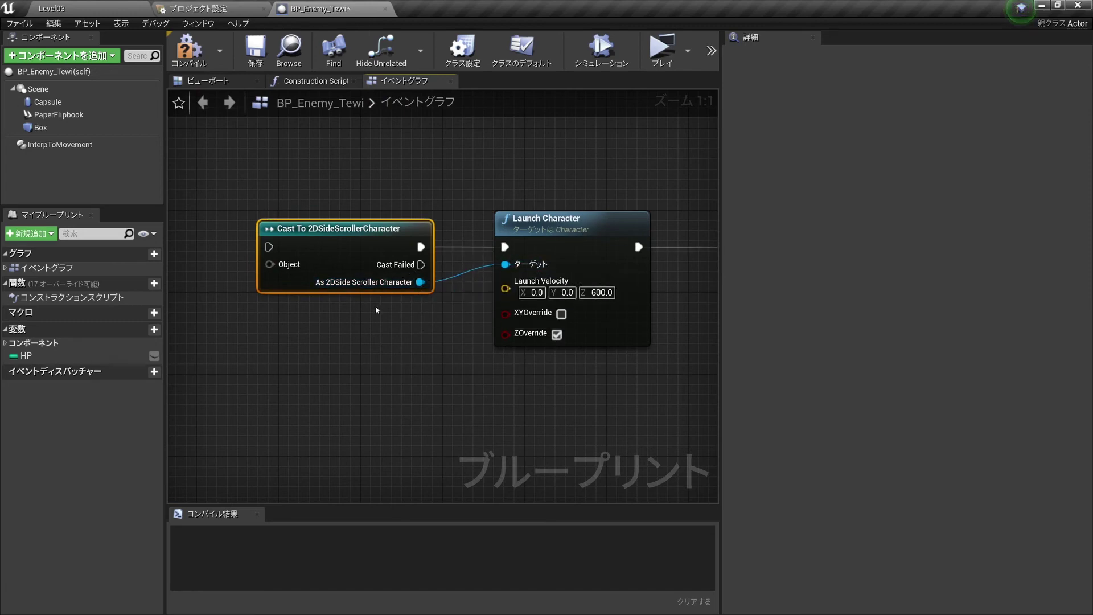
Zoom the graph and centre the Cast To and Death nodes
scroll(383, 311, "down", 4)
scroll(368, 361, "down", 4)
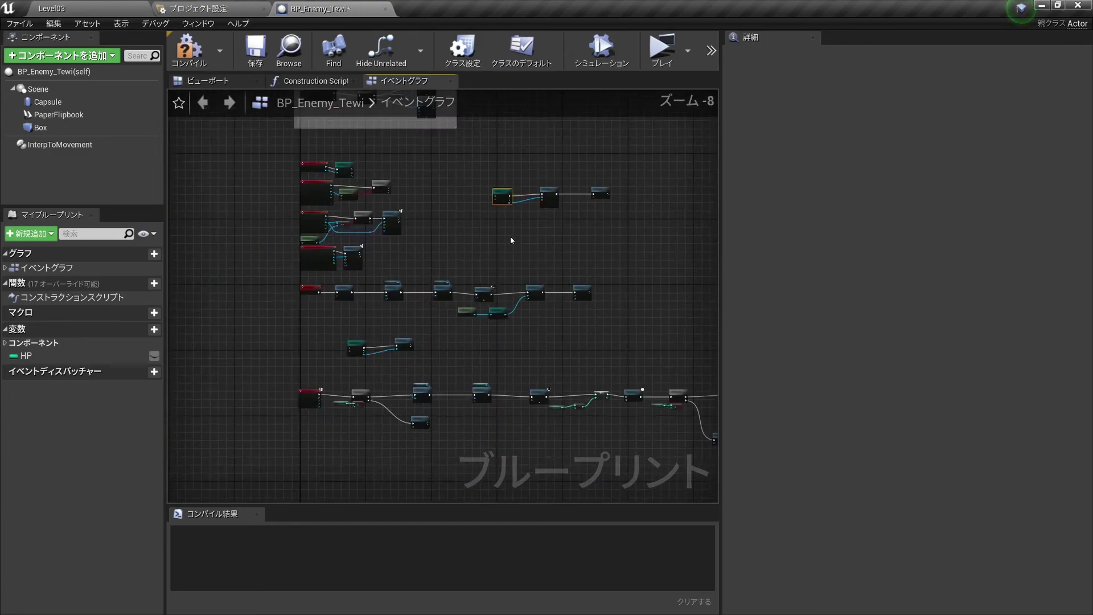
scroll(470, 324, "up", 3)
scroll(529, 326, "up", 3)
scroll(501, 332, "up", 2)
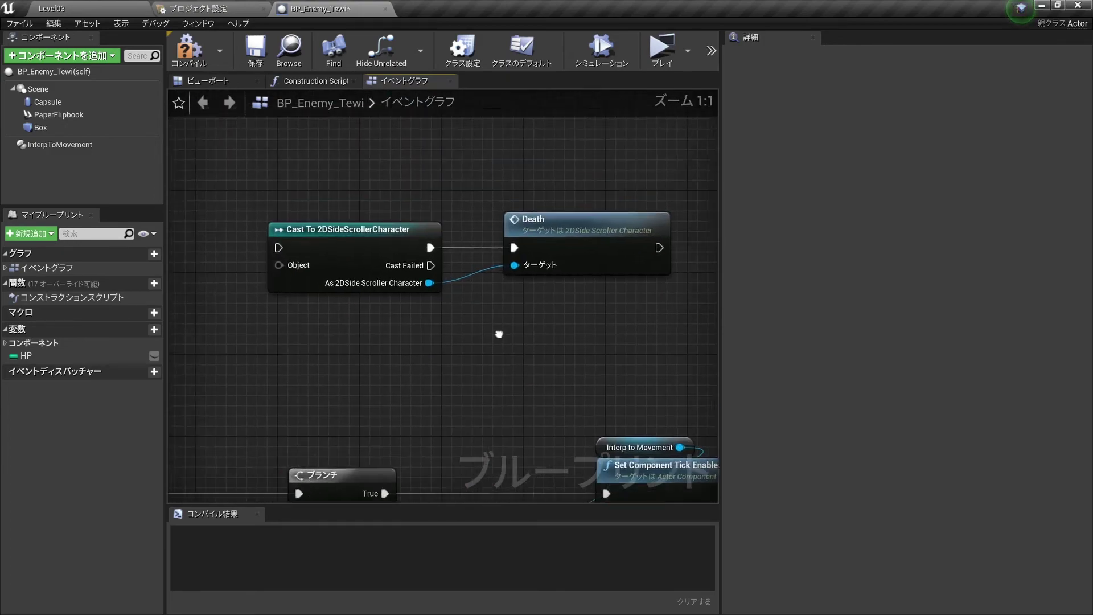
scroll(588, 288, "down", 5)
scroll(520, 358, "up", 3)
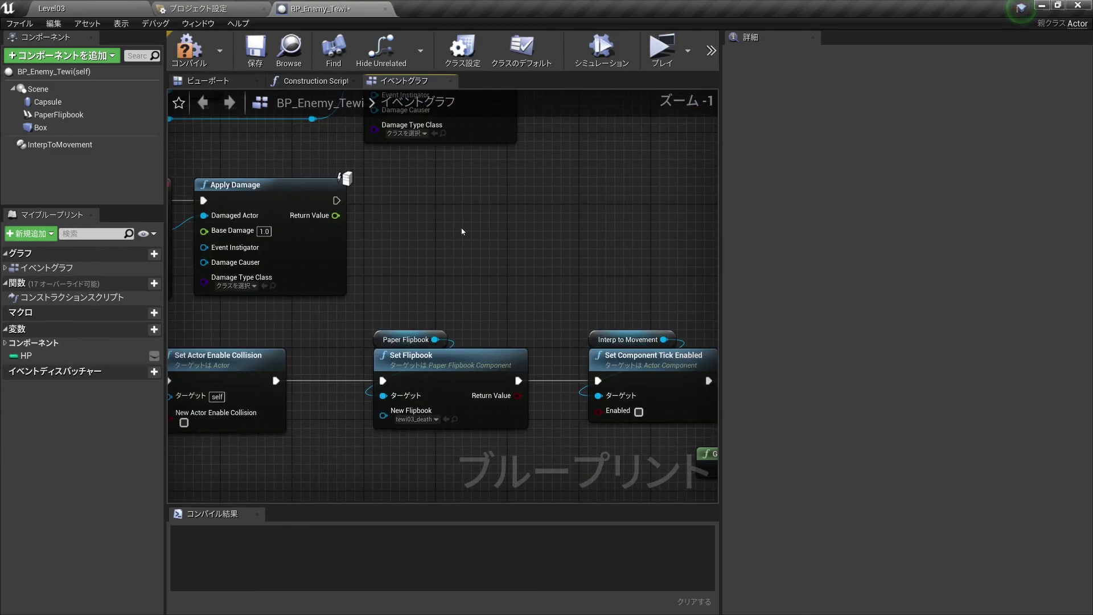
scroll(462, 326, "up", 1)
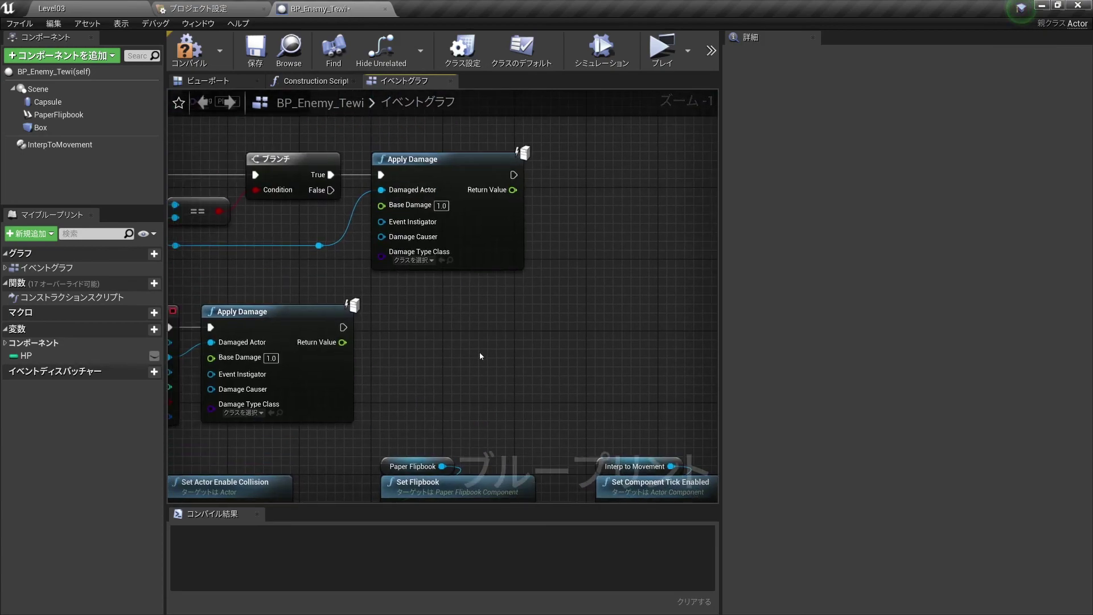
scroll(481, 356, "down", 3)
scroll(512, 275, "up", 2)
scroll(443, 399, "up", 2)
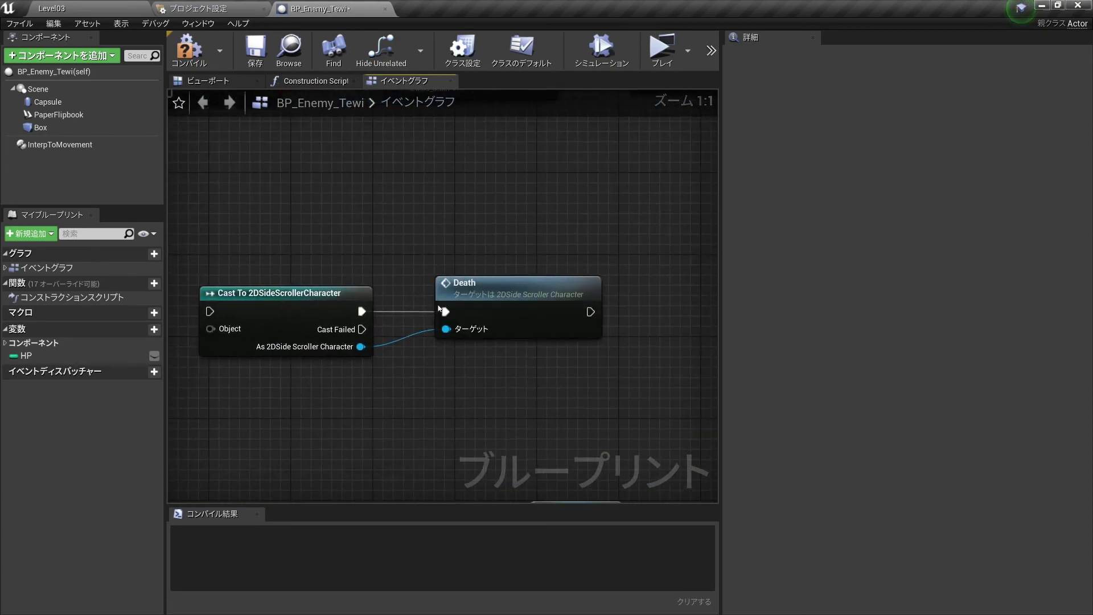
right_click_drag(443, 399, 541, 302)
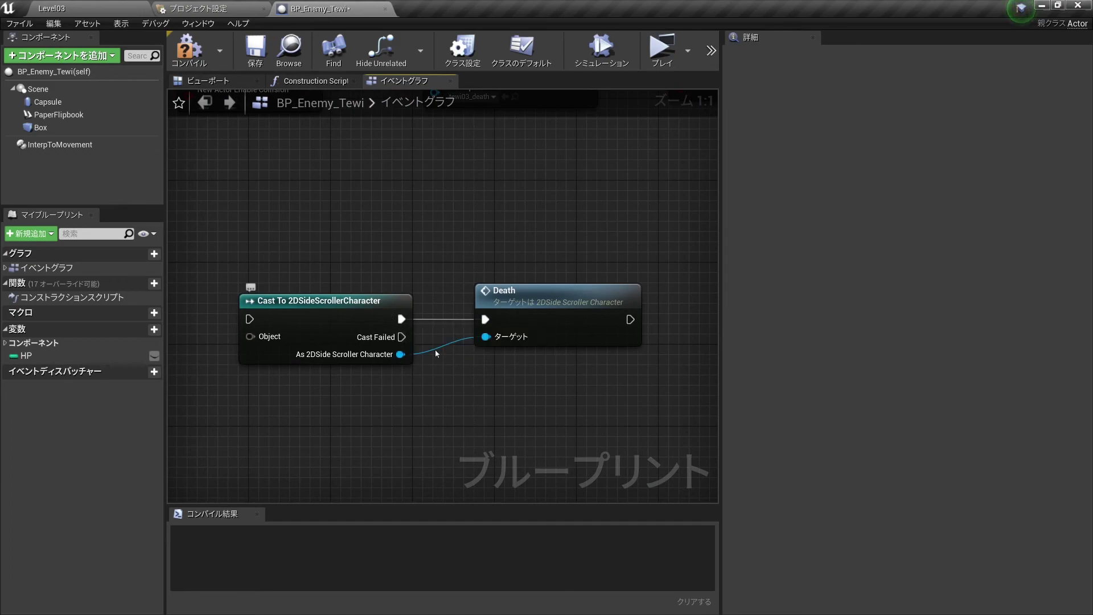
Pan back up to the overlap and hit event nodes
scroll(521, 249, "down", 3)
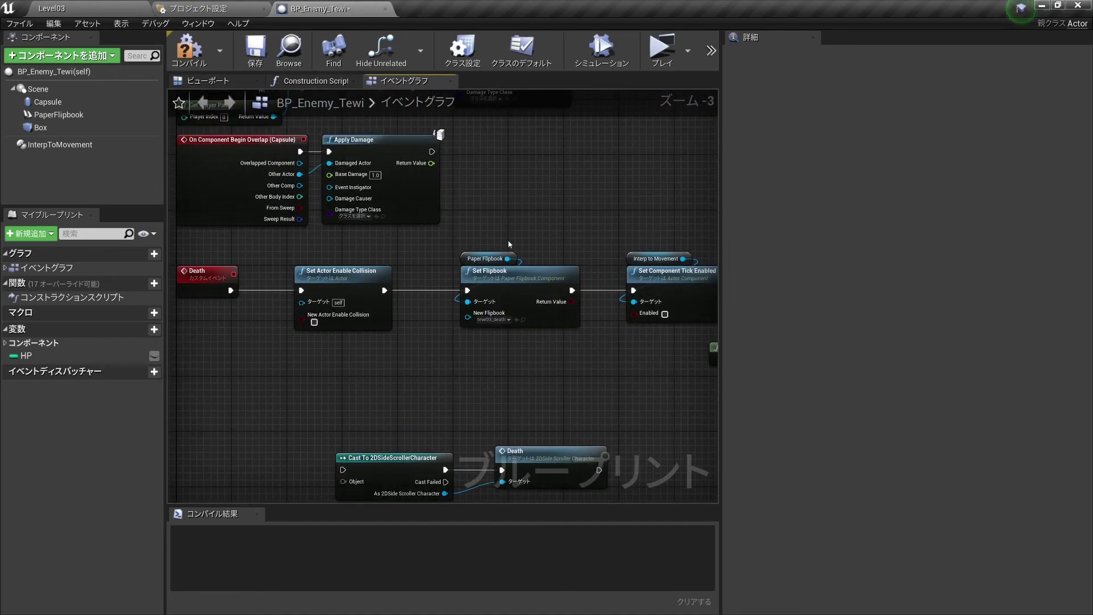
right_click_drag(508, 114, 508, 370)
scroll(508, 370, "down", 1)
scroll(508, 370, "down", 1)
scroll(525, 304, "up", 1)
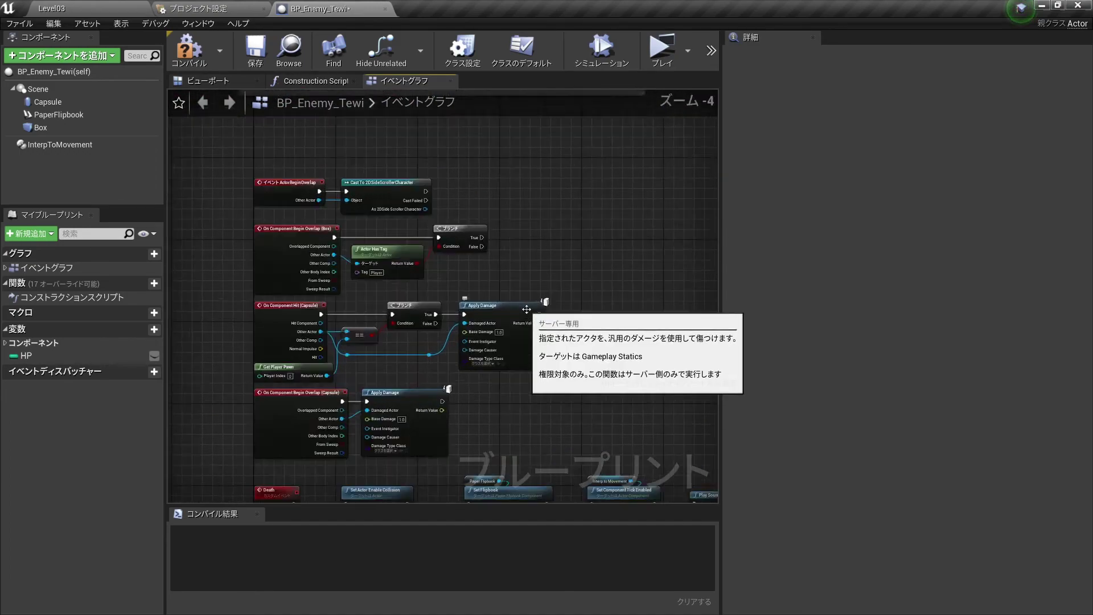
scroll(525, 302, "up", 4)
Add a Death call wired from the cast's As 2DSide Scroller Character output
right_click_drag(525, 298, 680, 475)
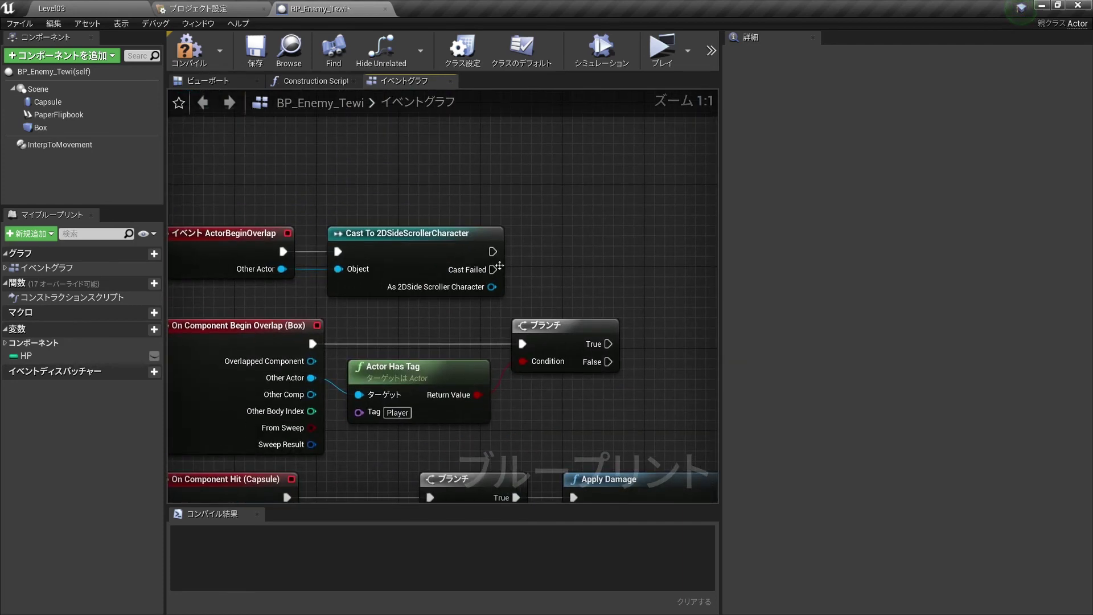
left_click_drag(492, 286, 538, 287)
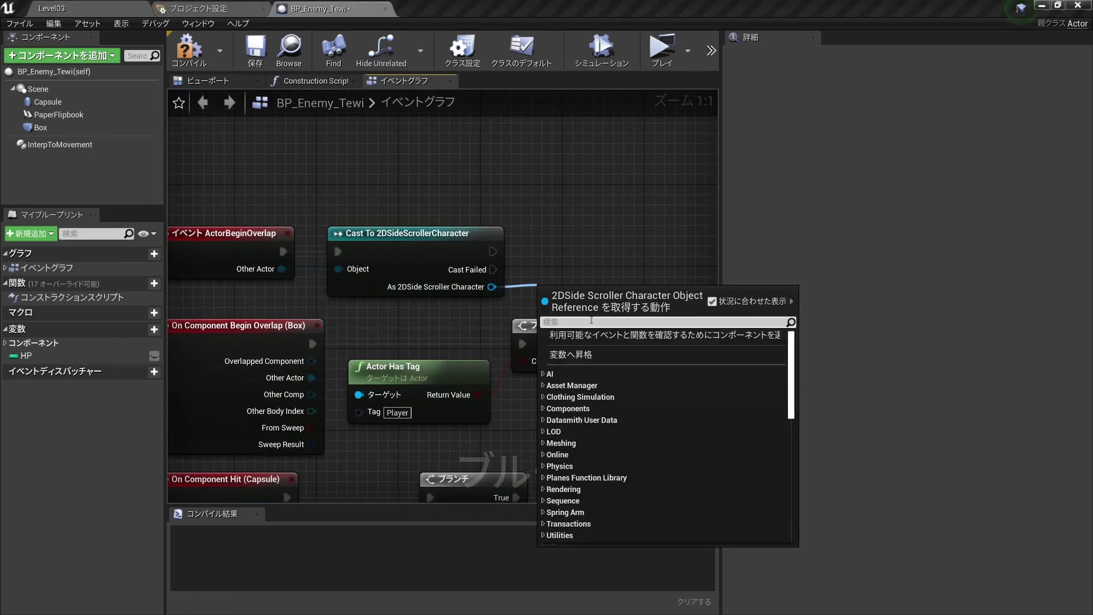
type("deat")
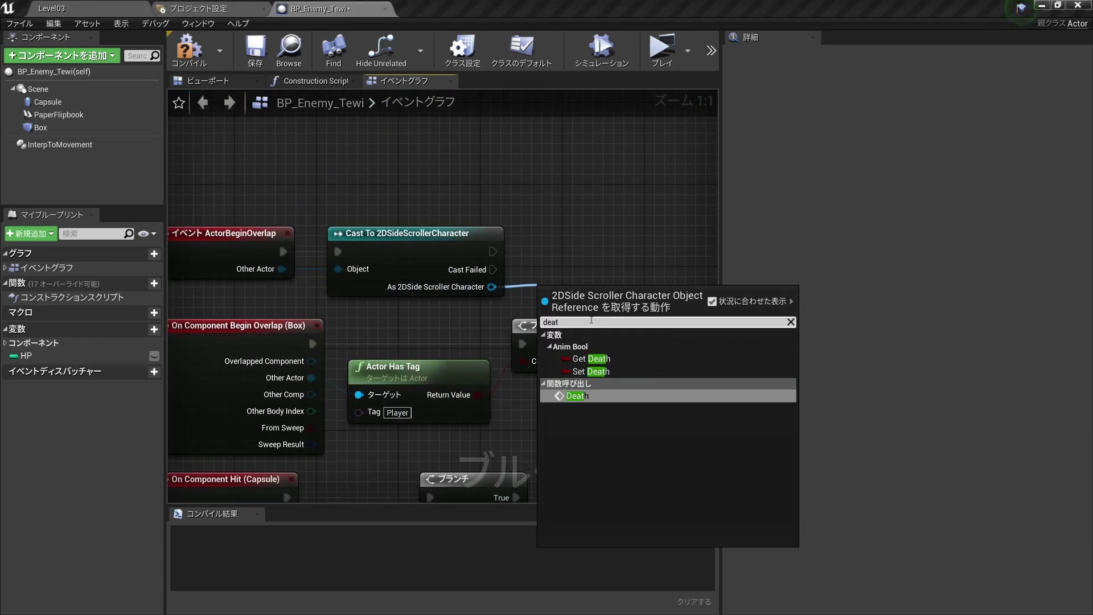
key("BackSpace")
type("a")
key("BackSpace")
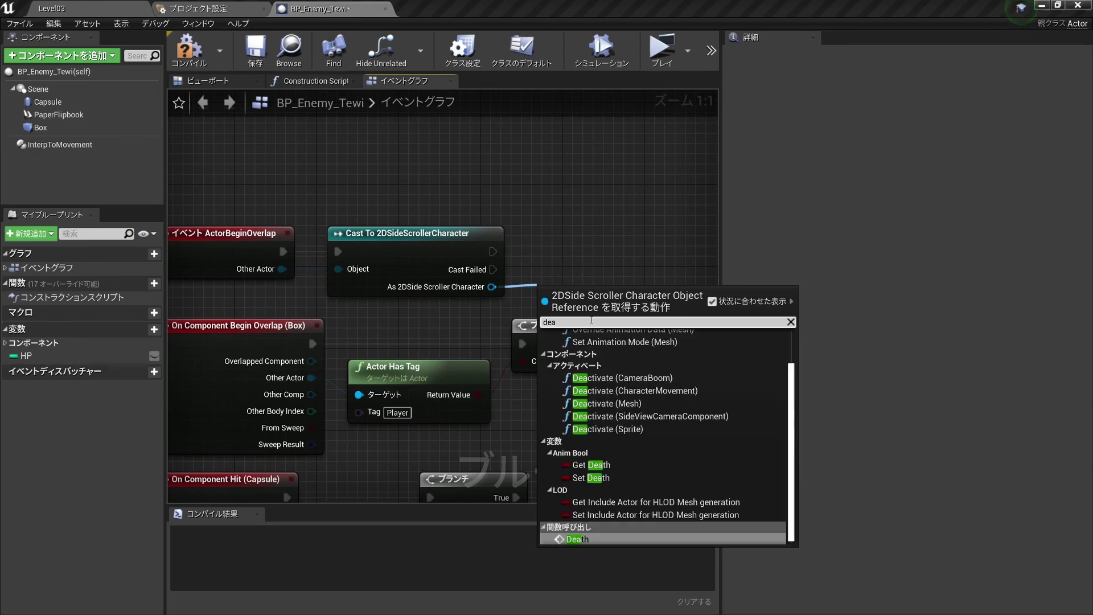
type("th")
key("Return")
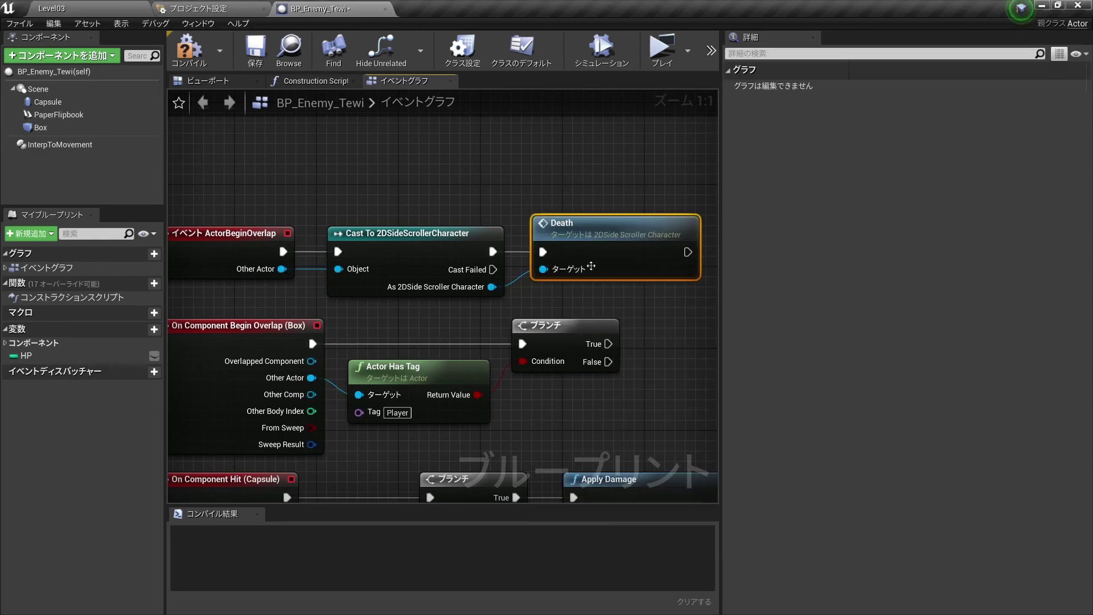
Centre the new Death node in view and deselect it
right_click_drag(586, 273, 532, 241)
scroll(587, 273, "down", 2)
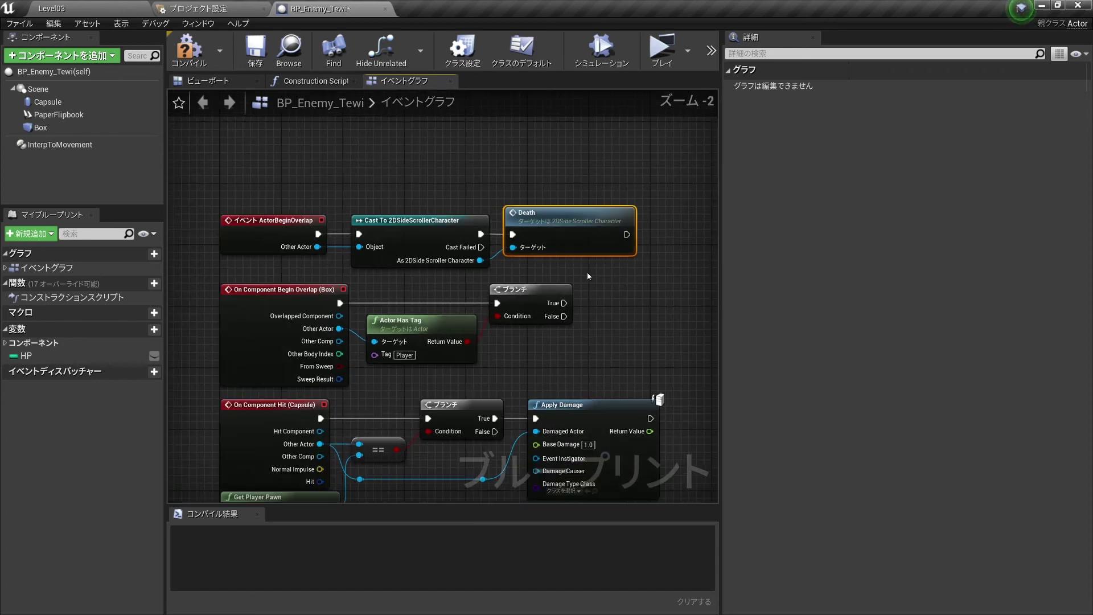
scroll(586, 272, "up", 1)
scroll(586, 273, "up", 1)
scroll(540, 263, "down", 4)
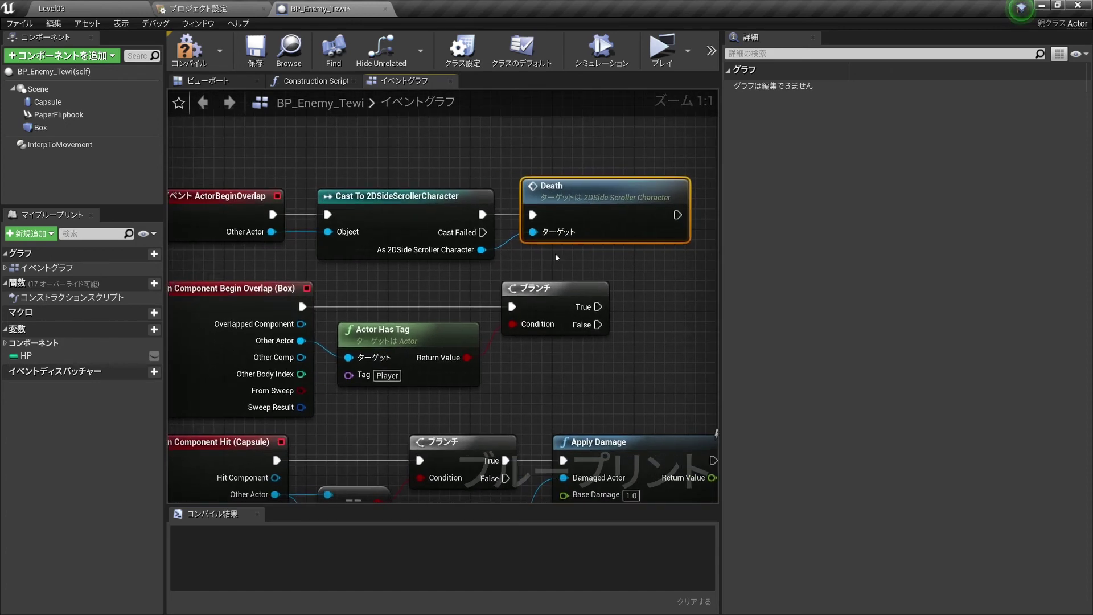
left_click(610, 193)
scroll(572, 289, "up", 2)
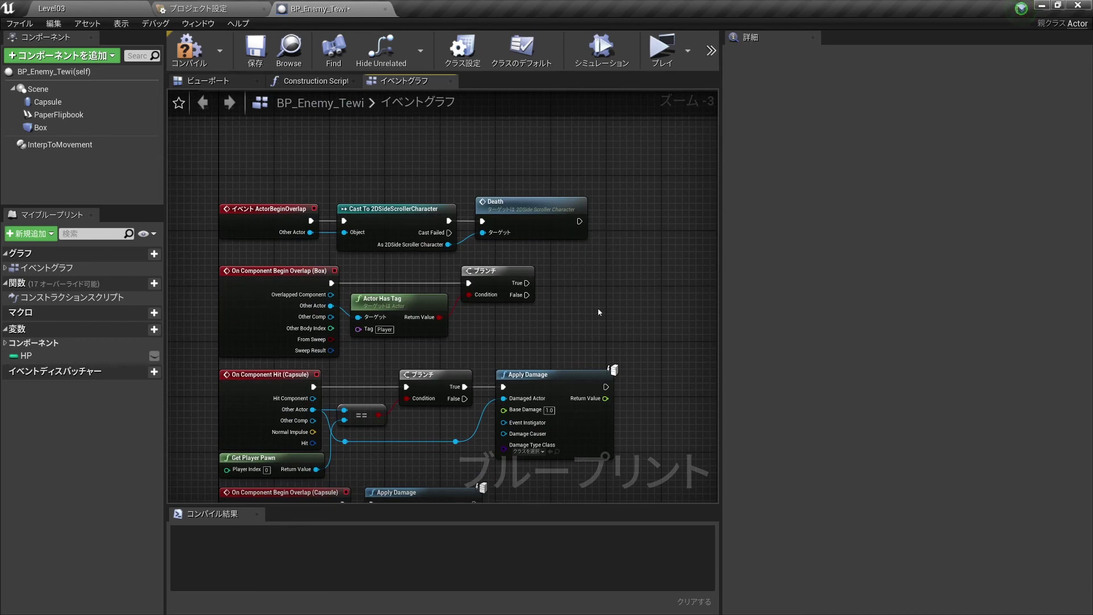
mouse_move(598, 309)
right_mouse_down()
mouse_move(548, 288)
mouse_move(585, 201)
right_mouse_up()
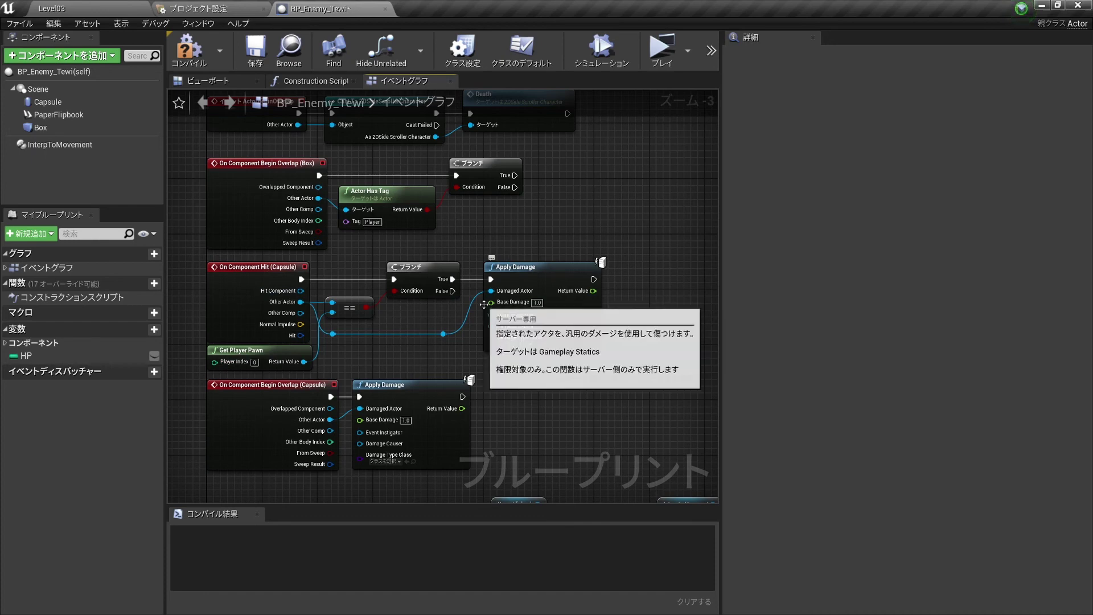
right_click_drag(487, 263, 525, 304)
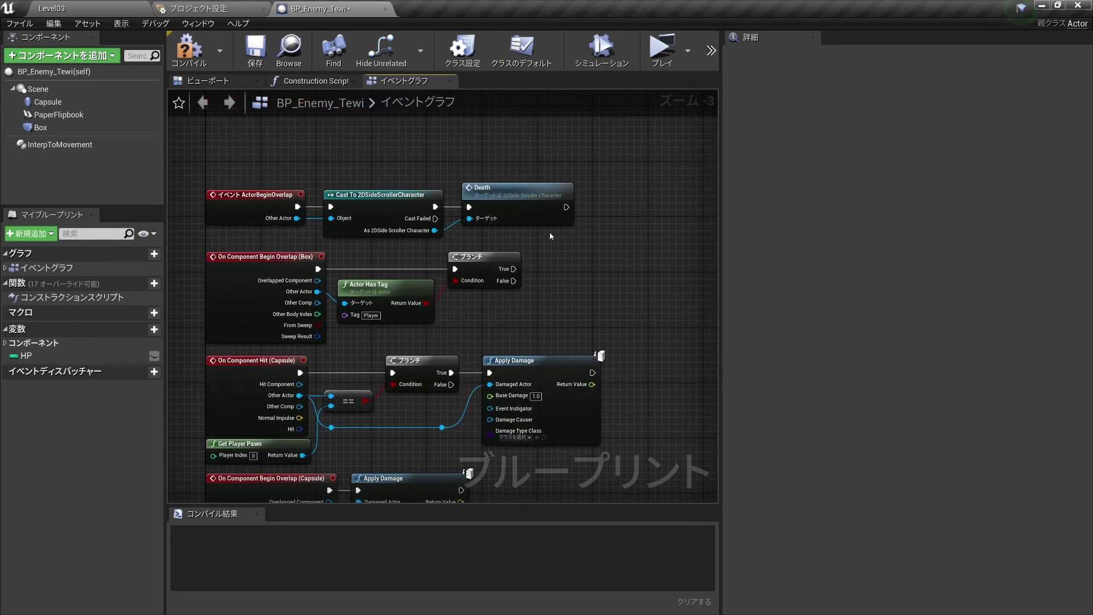
right_click_drag(562, 348, 584, 282)
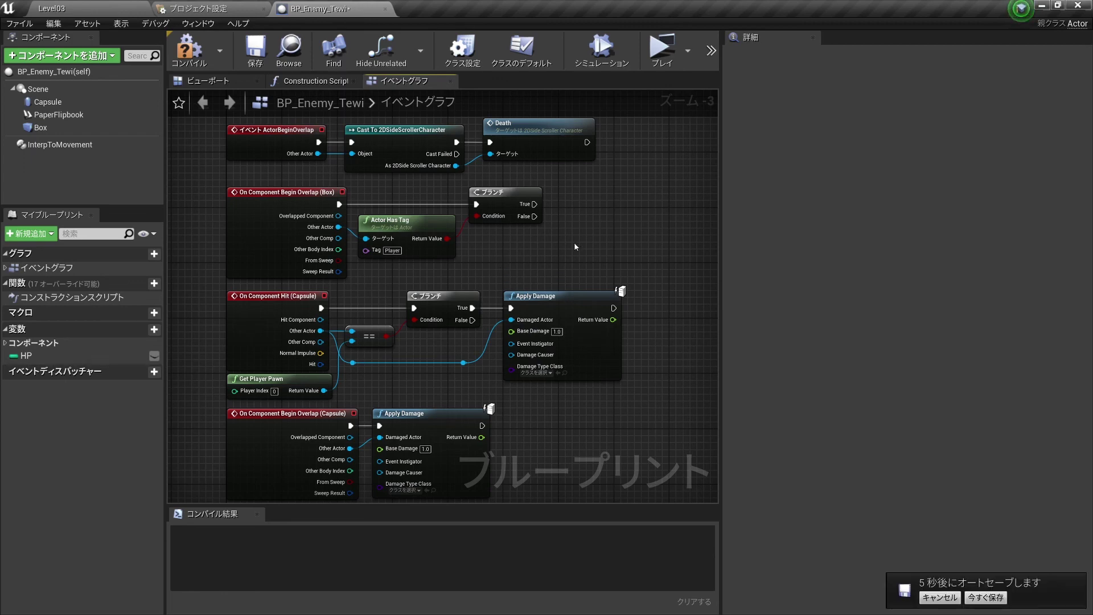
scroll(552, 272, "down", 1)
scroll(552, 271, "up", 1)
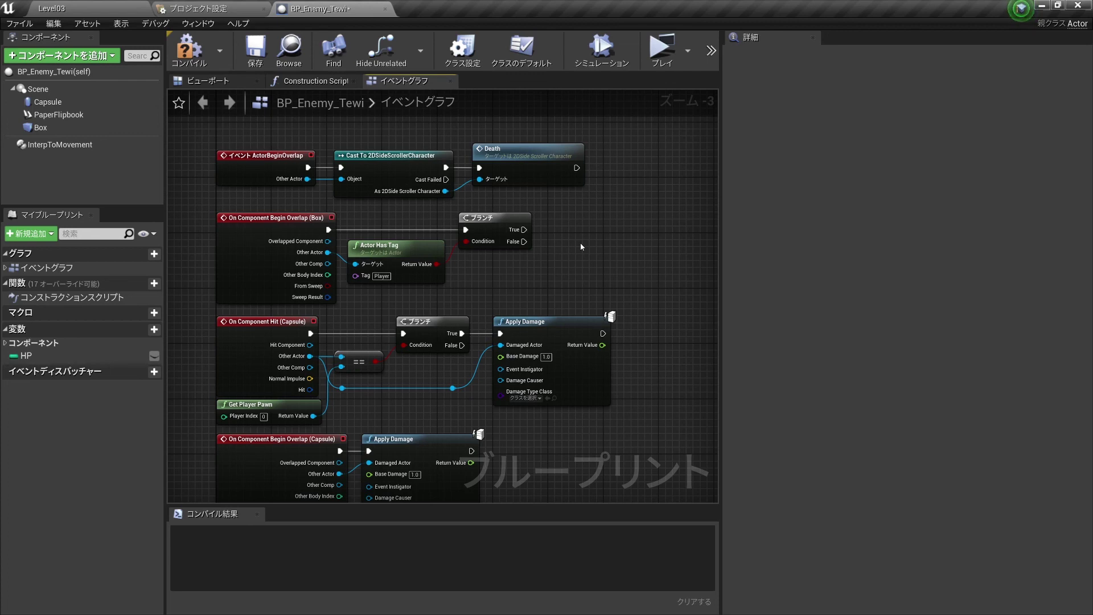
scroll(580, 243, "down", 3)
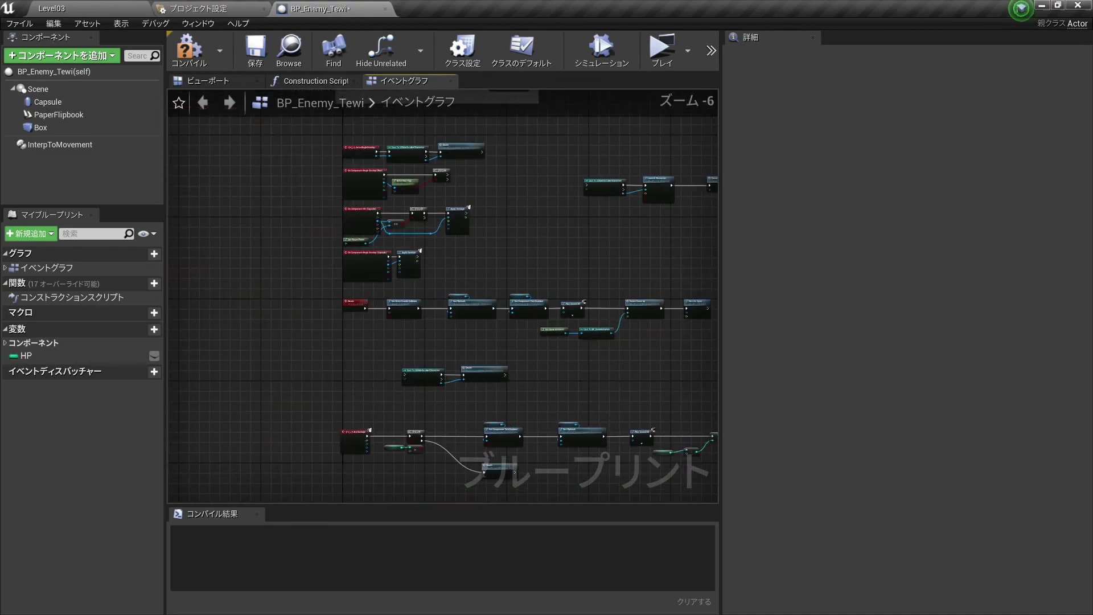
scroll(618, 286, "up", 4)
scroll(618, 286, "down", 1)
scroll(617, 286, "down", 1)
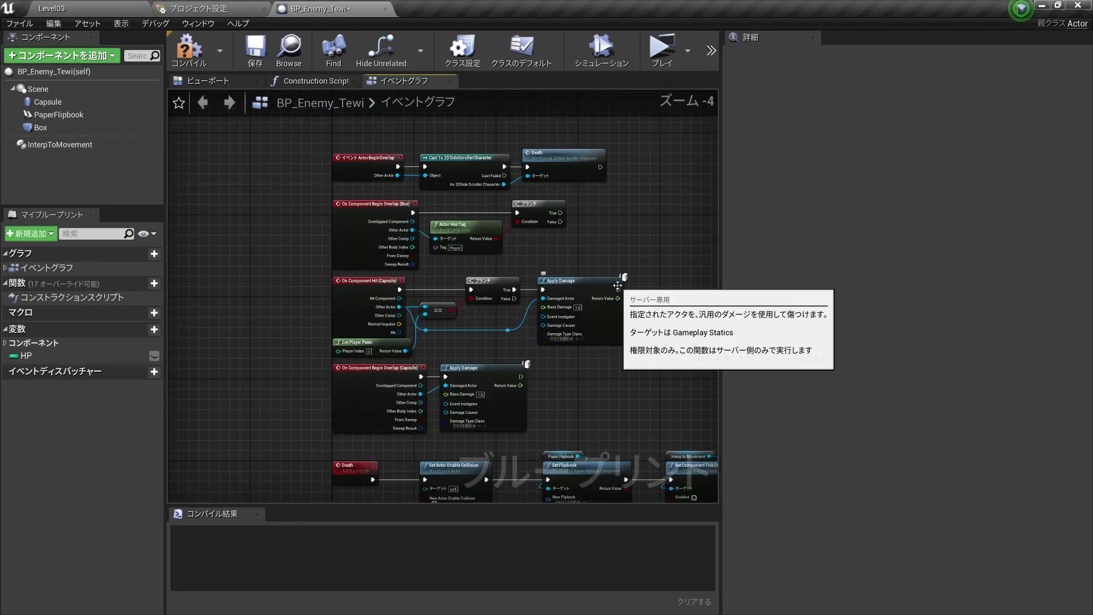
mouse_move(617, 286)
right_mouse_down()
mouse_move(548, 294)
mouse_move(586, 260)
right_mouse_up()
scroll(548, 295, "up", 1)
scroll(548, 294, "down", 1)
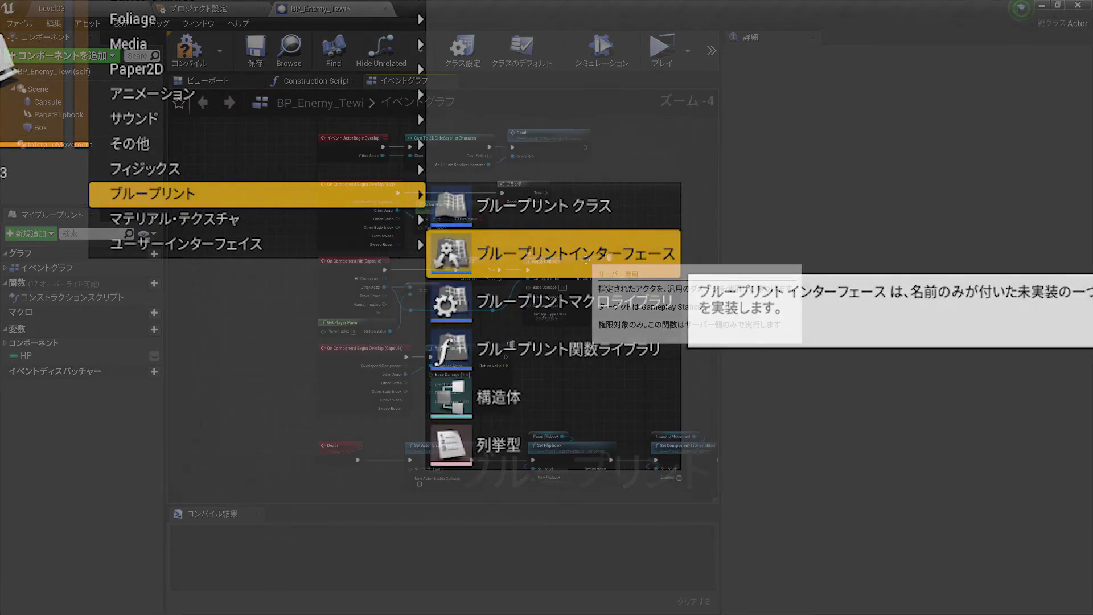